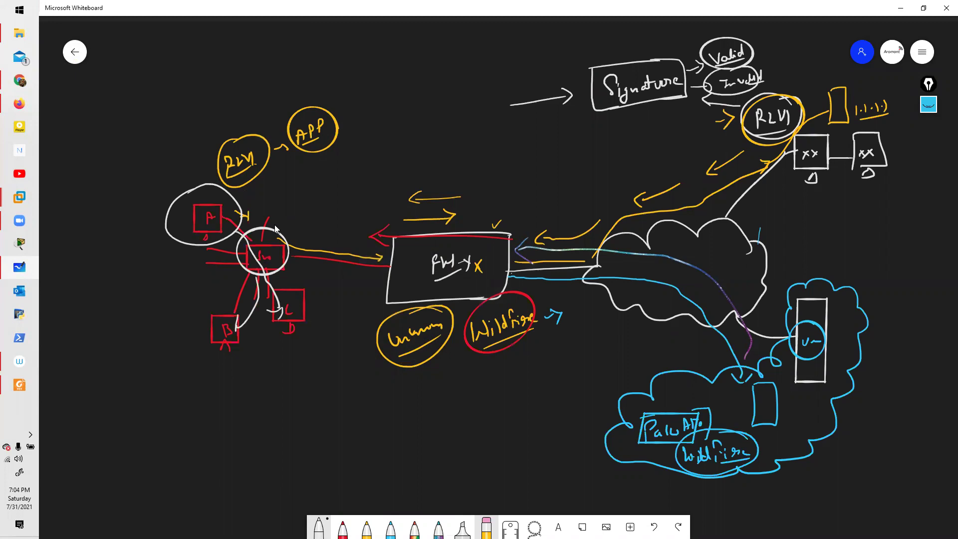
Step: Circle the A, B, C host cluster, box the two xx machines, and write and circle 'Bot net' under them
{"action": "mouse_move", "coordinate": [224, 192]}
{"action": "left_mouse_down"}
{"action": "mouse_move", "coordinate": [282, 326]}
{"action": "mouse_move", "coordinate": [217, 187]}
{"action": "left_mouse_up"}
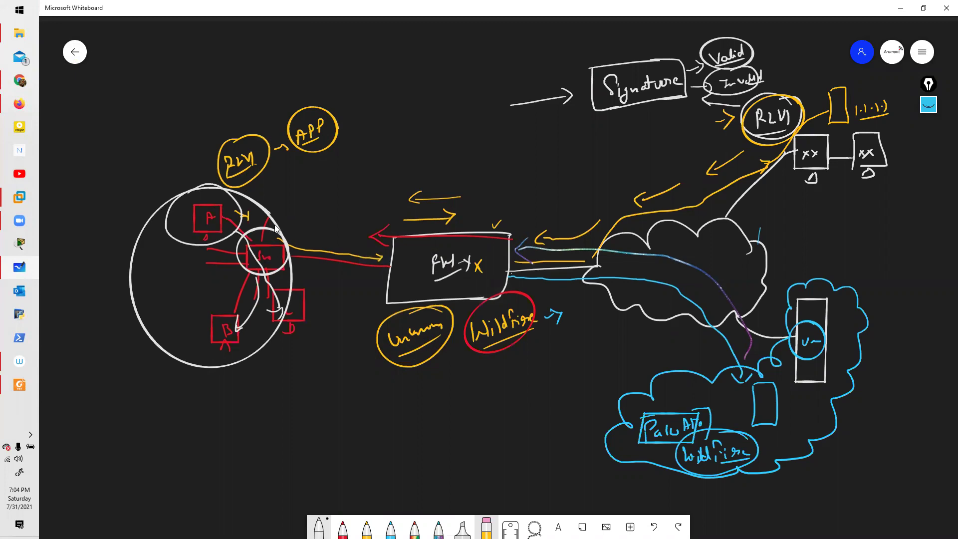
{"action": "mouse_move", "coordinate": [796, 129]}
{"action": "left_mouse_down"}
{"action": "mouse_move", "coordinate": [891, 130]}
{"action": "mouse_move", "coordinate": [896, 178]}
{"action": "mouse_move", "coordinate": [777, 163]}
{"action": "mouse_move", "coordinate": [883, 184]}
{"action": "left_mouse_up"}
{"action": "mouse_move", "coordinate": [807, 213]}
{"action": "left_mouse_down"}
{"action": "mouse_move", "coordinate": [809, 231]}
{"action": "mouse_move", "coordinate": [862, 228]}
{"action": "left_mouse_up"}
{"action": "left_click_drag", "start_coordinate": [862, 224], "coordinate": [873, 208]}
{"action": "mouse_move", "coordinate": [873, 208]}
{"action": "left_mouse_down"}
{"action": "mouse_move", "coordinate": [875, 226]}
{"action": "mouse_move", "coordinate": [882, 212]}
{"action": "left_mouse_up"}
{"action": "mouse_move", "coordinate": [818, 238]}
{"action": "left_mouse_down"}
{"action": "mouse_move", "coordinate": [799, 216]}
{"action": "mouse_move", "coordinate": [828, 238]}
{"action": "left_mouse_up"}
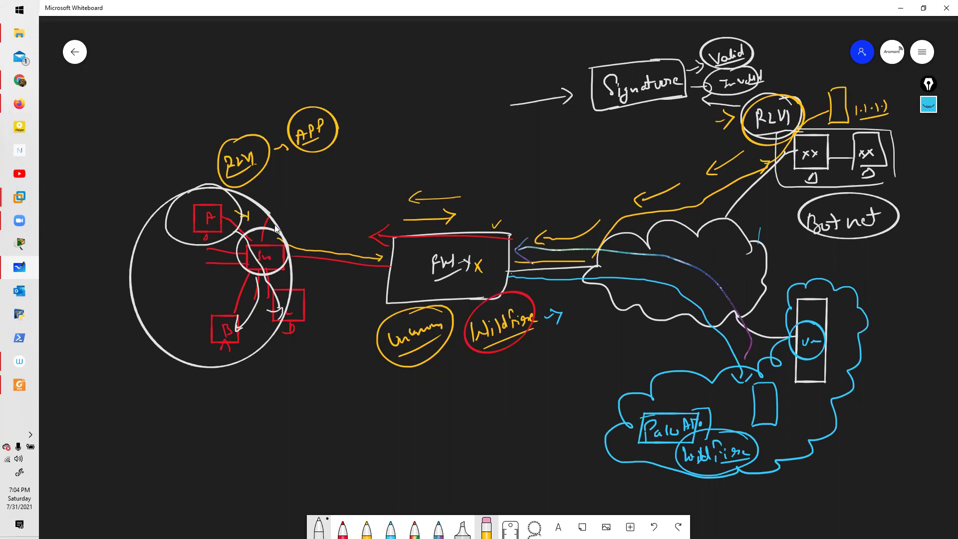
Step: Write 'ARMY' beside the Bot net label and circle it
{"action": "left_click_drag", "start_coordinate": [902, 224], "coordinate": [942, 206]}
{"action": "mouse_move", "coordinate": [931, 210]}
{"action": "left_mouse_down"}
{"action": "mouse_move", "coordinate": [932, 231]}
{"action": "mouse_move", "coordinate": [941, 229]}
{"action": "left_mouse_up"}
{"action": "left_click_drag", "start_coordinate": [864, 239], "coordinate": [871, 200]}
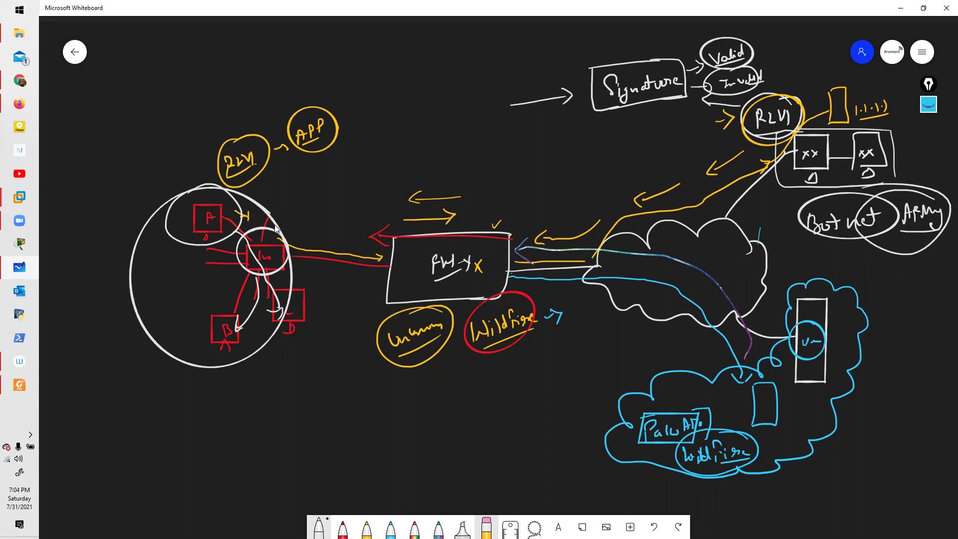
{"action": "key", "text": "alt+Tab"}
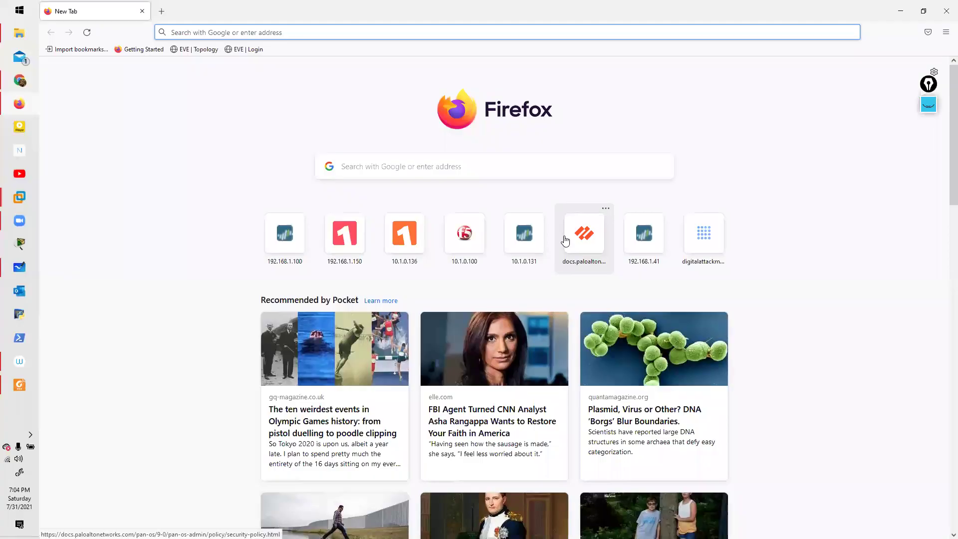
Step: Sign in to the firewall at 192.168.1.42 as admin with the account password
{"action": "type", "text": "192"}
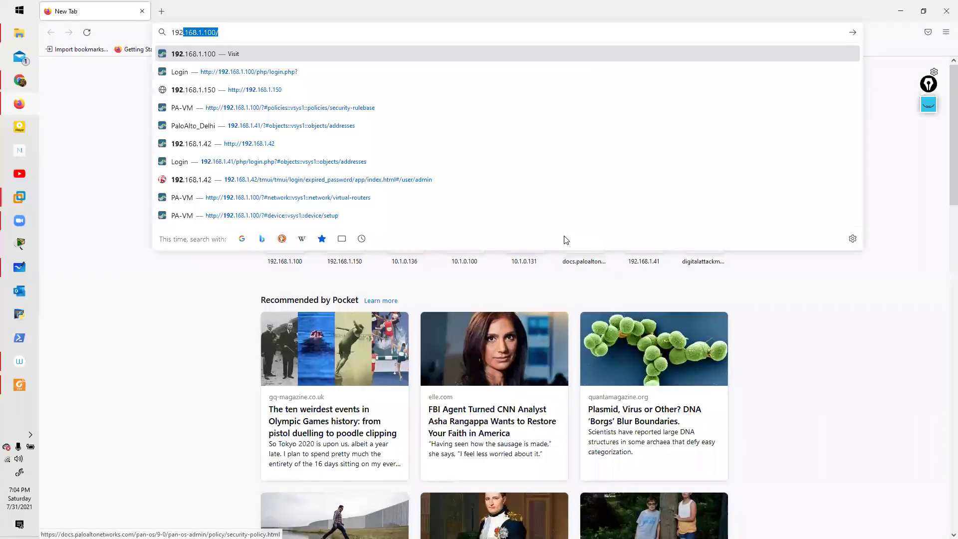
{"action": "type", "text": ".168.1."}
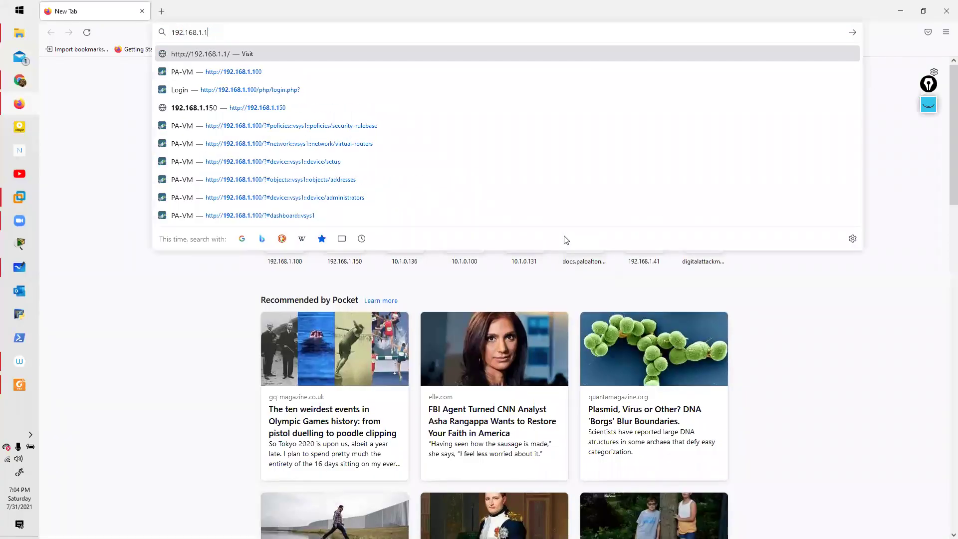
{"action": "type", "text": "42/"}
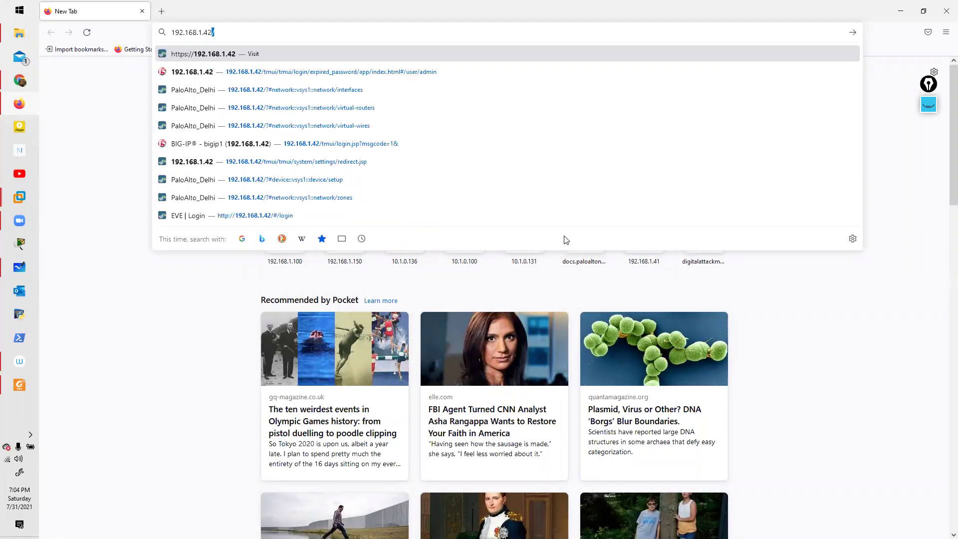
{"action": "key", "text": "Return"}
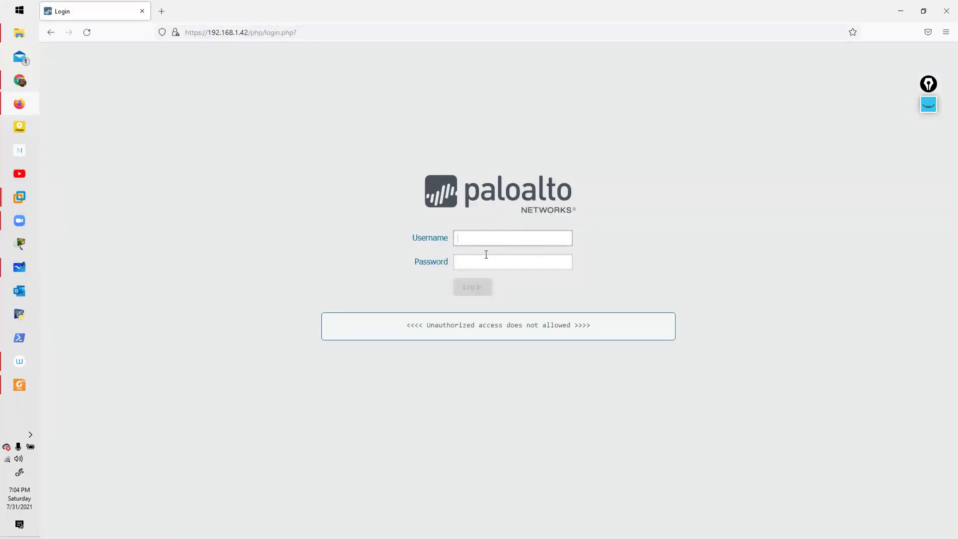
{"action": "type", "text": "admin"}
{"action": "key", "text": "Tab"}
{"action": "type", "text": "****"}
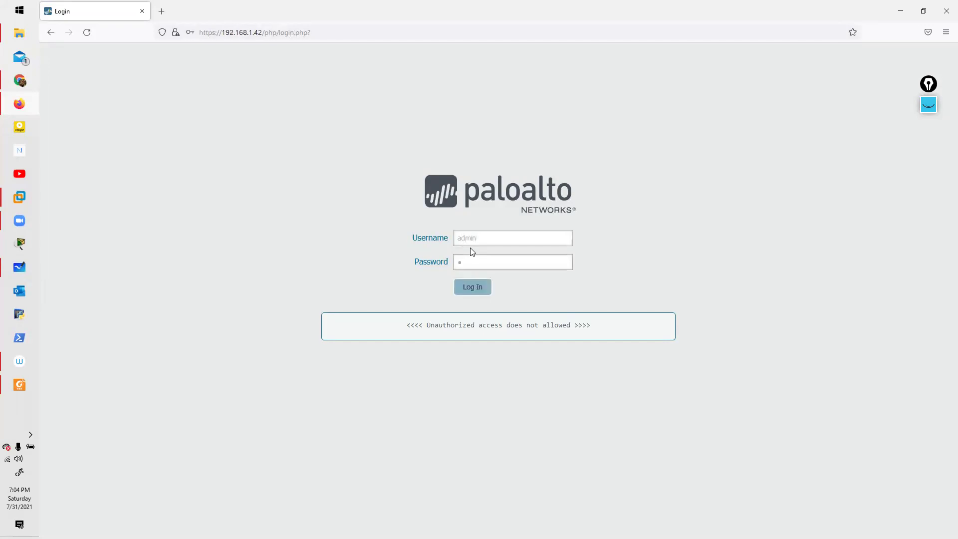
{"action": "key", "text": "Return"}
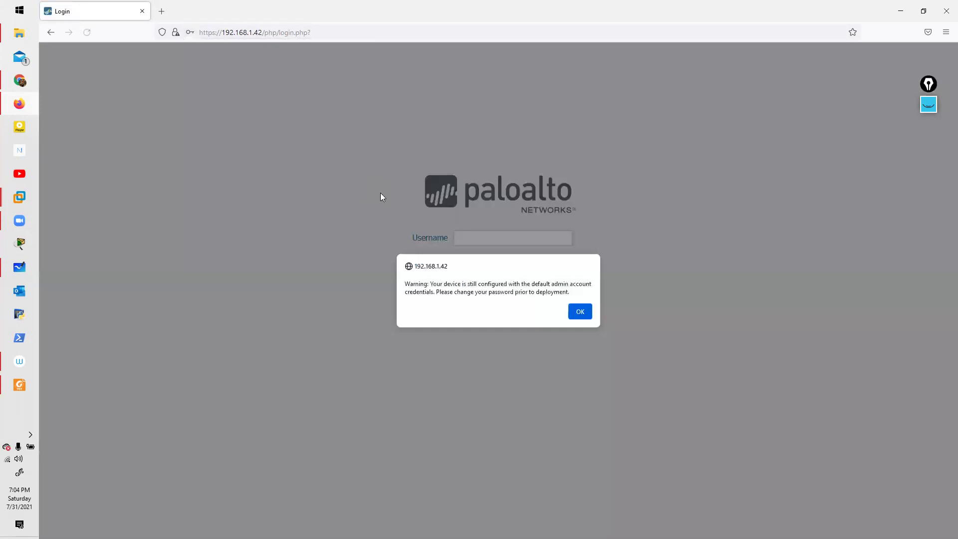
Step: Dismiss the default-credentials warning, decline saving the login, and return to Whiteboard
{"action": "left_click", "coordinate": [584, 315]}
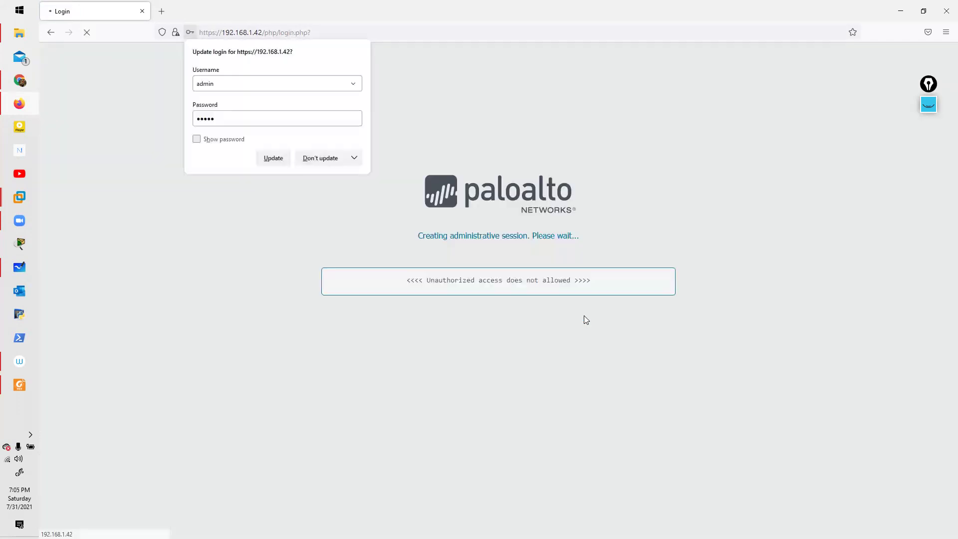
{"action": "left_click", "coordinate": [321, 164]}
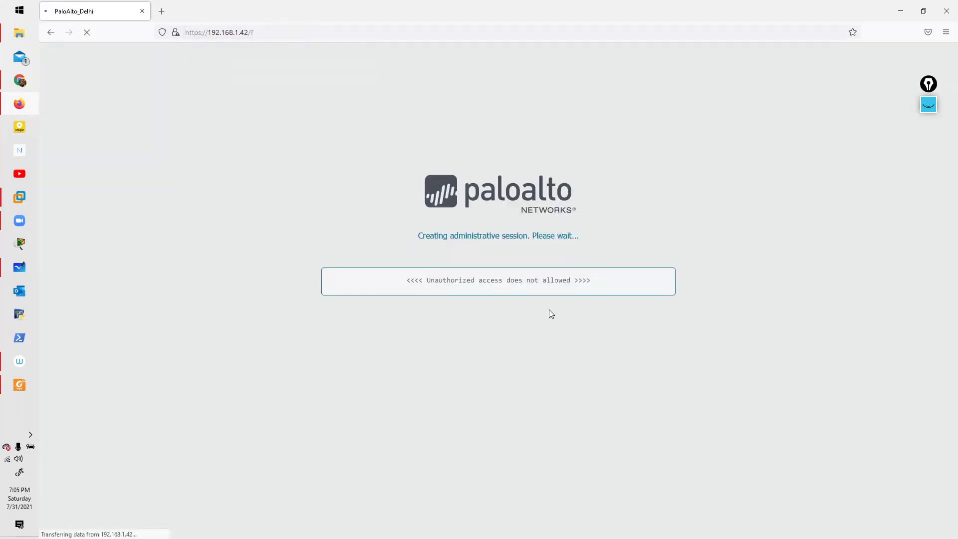
{"action": "key", "text": "alt+Tab"}
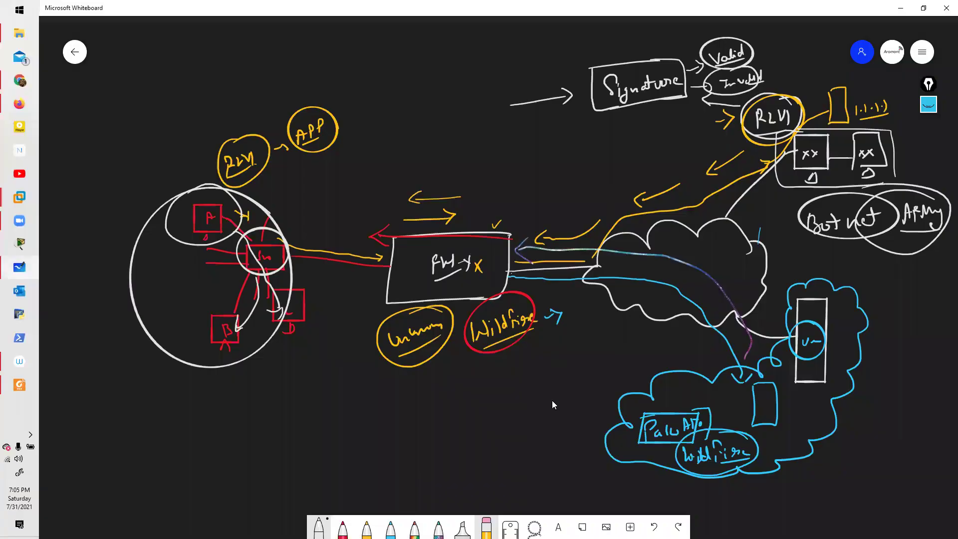
Step: Nudge the whiteboard canvas, then return to the PAN-OS dashboard in Firefox
{"action": "left_click_drag", "start_coordinate": [552, 400], "coordinate": [525, 351]}
{"action": "key", "text": "alt+Tab"}
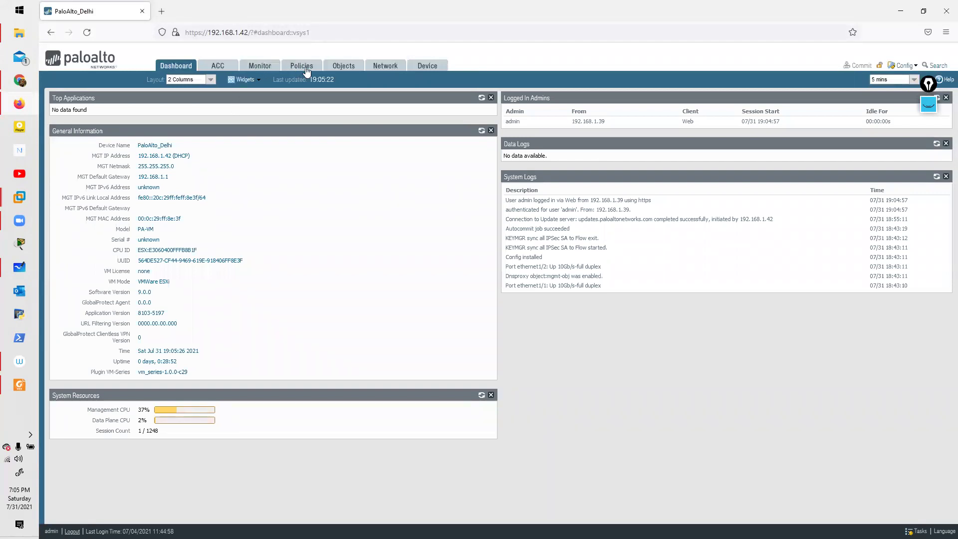
Step: Go to Objects > Security Profiles > WildFire Analysis and start adding a new profile
{"action": "left_click", "coordinate": [379, 69]}
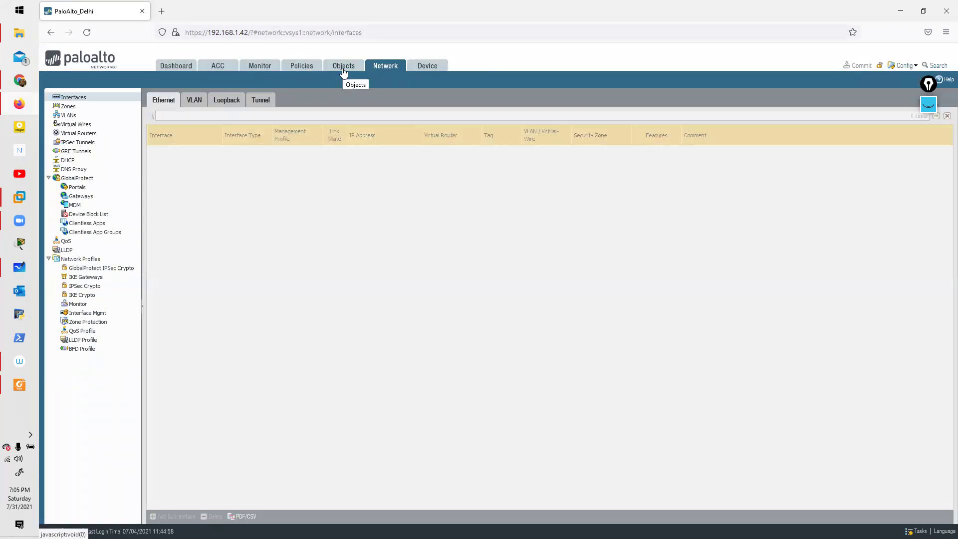
{"action": "left_click", "coordinate": [343, 69]}
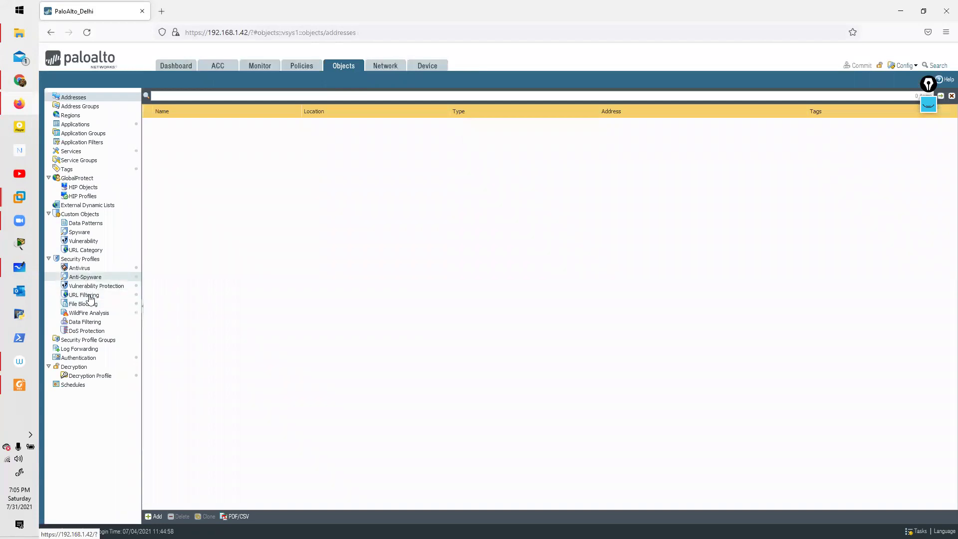
{"action": "left_click", "coordinate": [83, 314]}
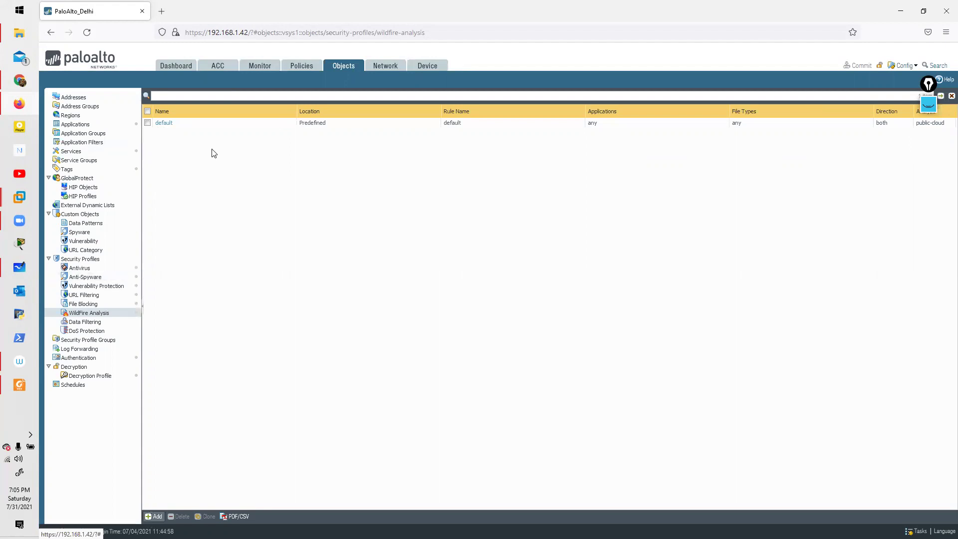
{"action": "left_click", "coordinate": [153, 516]}
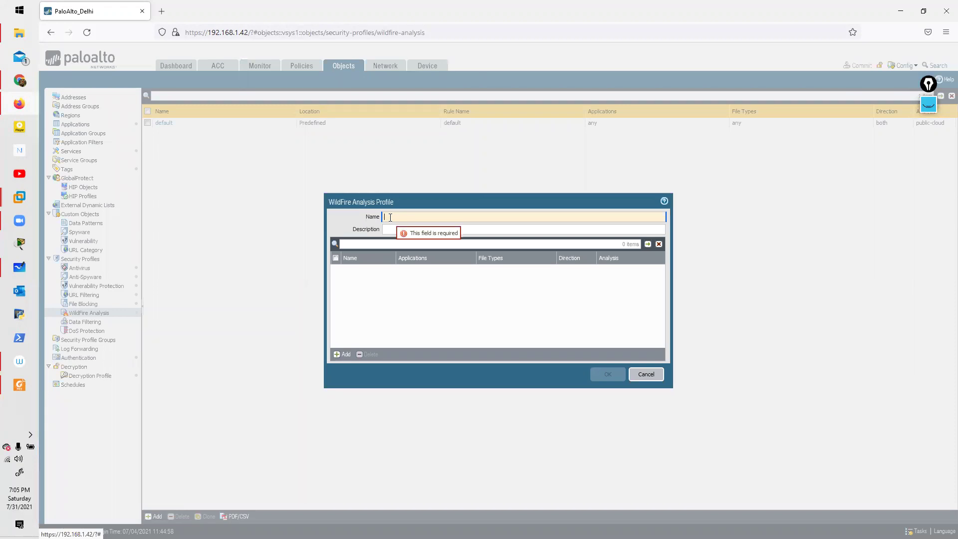
Step: Name the profile Wildfire_Sandboxing and add a rule named Execution
{"action": "type", "text": "Sandboxing"}
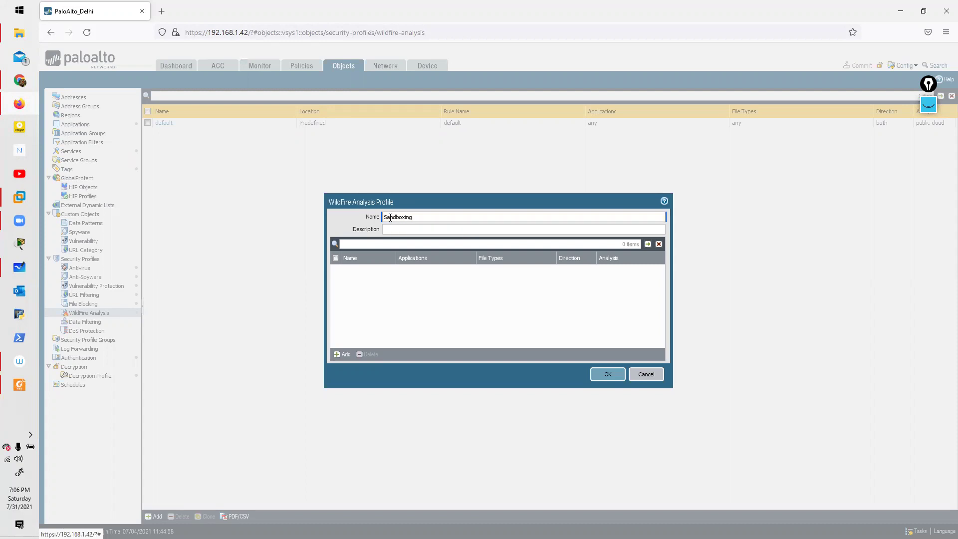
{"action": "type", "text": "Wildfire_"}
{"action": "left_click", "coordinate": [429, 306]}
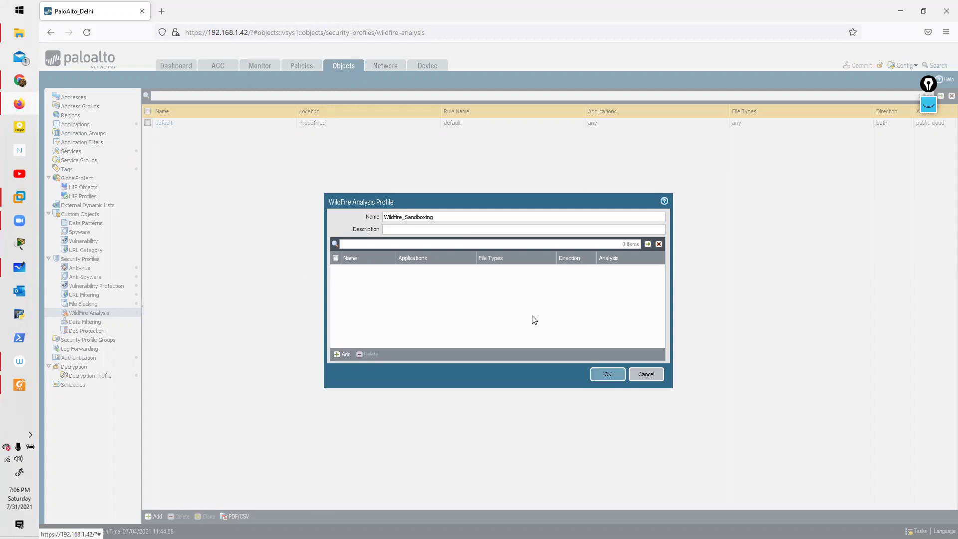
{"action": "left_click", "coordinate": [345, 355]}
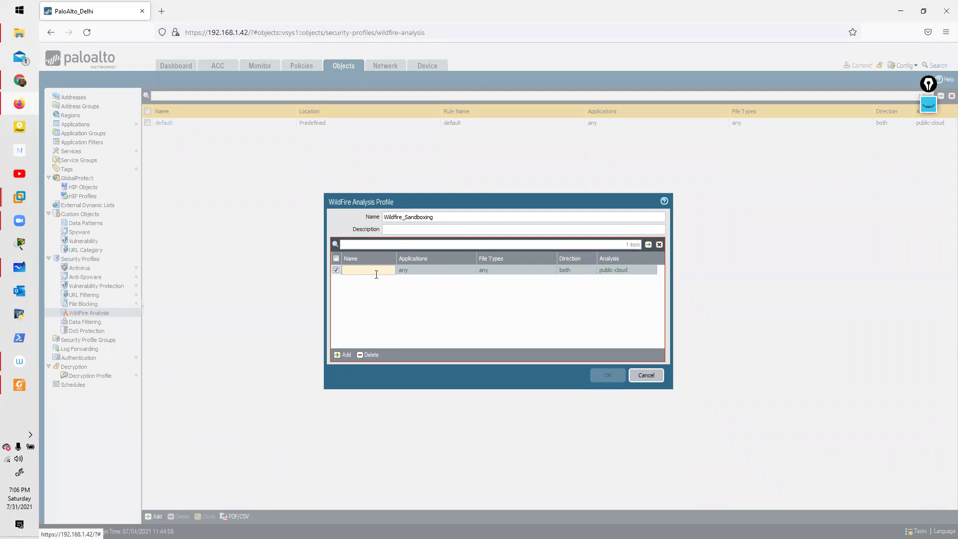
{"action": "mouse_move", "coordinate": [379, 273]}
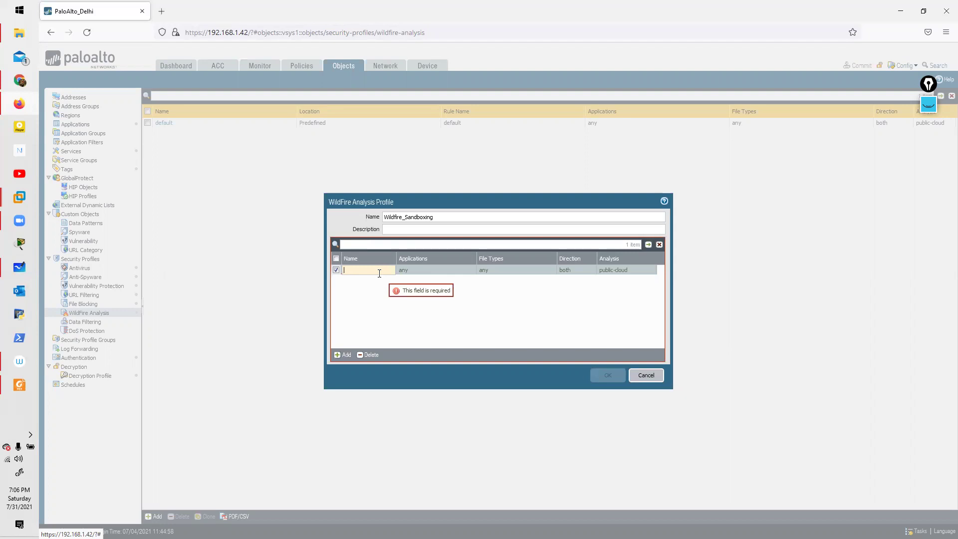
{"action": "type", "text": "X"}
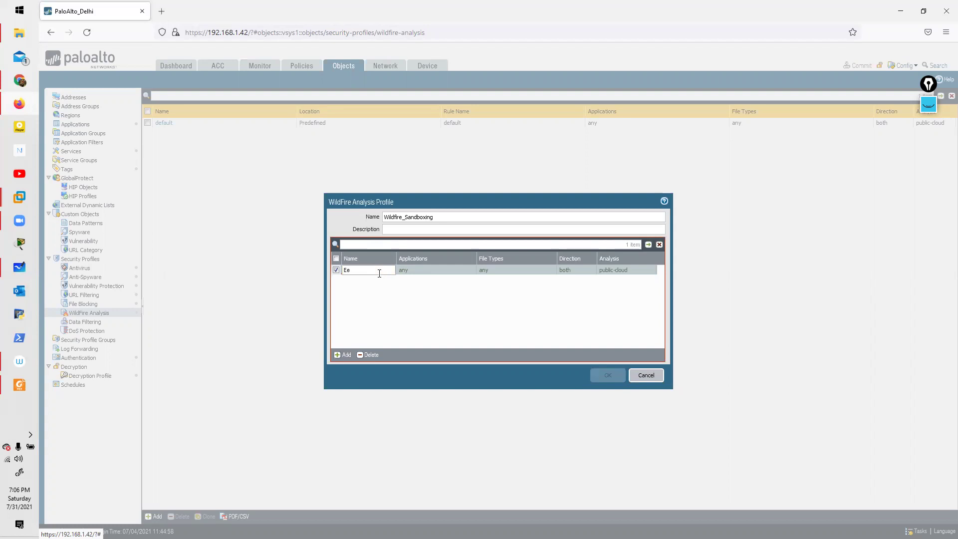
{"action": "type", "text": "c"}
{"action": "type", "text": "ecutio"}
{"action": "left_click", "coordinate": [425, 270]}
Step: Set the Execution rule's applications to any
{"action": "left_click", "coordinate": [415, 339]}
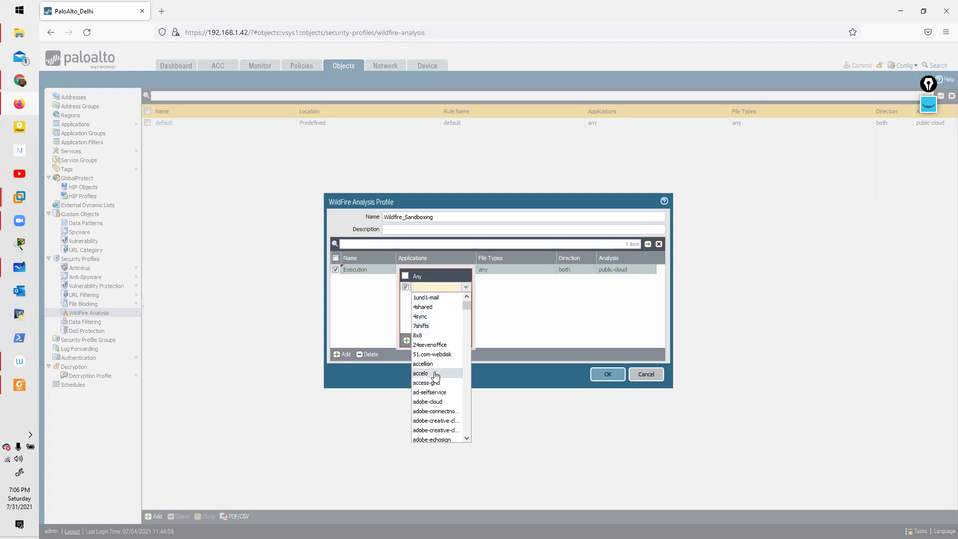
{"action": "scroll", "coordinate": [436, 359], "scroll_direction": "down", "scroll_amount": 5}
{"action": "type", "text": "exe"}
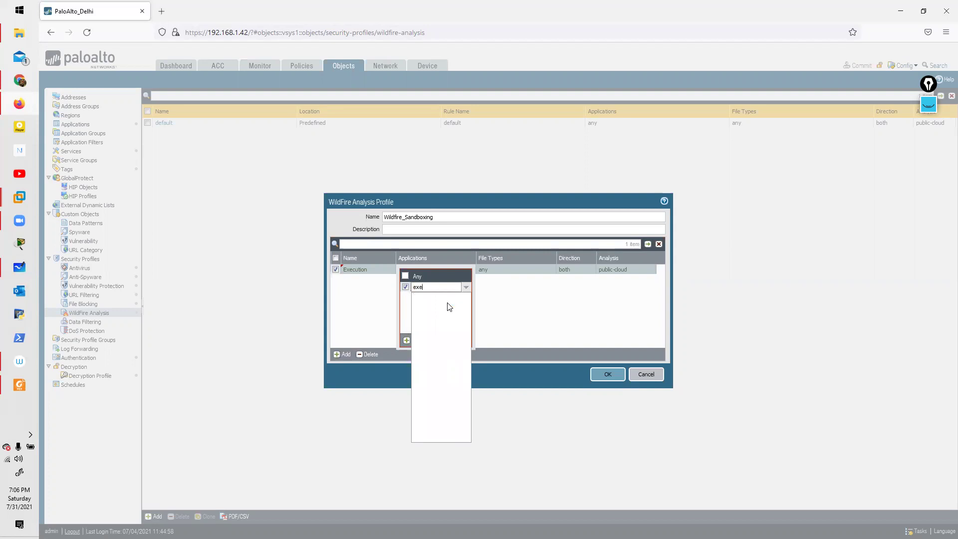
{"action": "key", "text": "BackSpace"}
{"action": "key", "text": "BackSpace"}
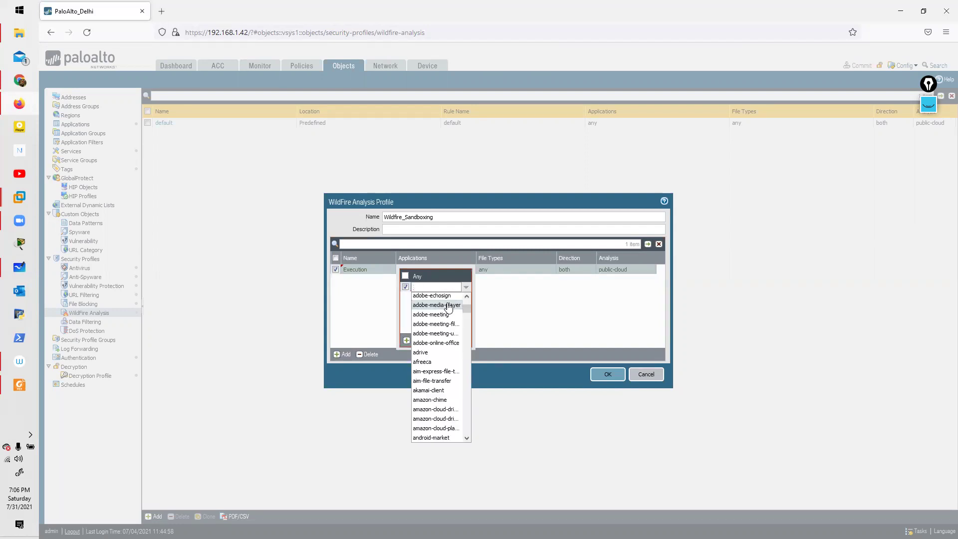
{"action": "scroll", "coordinate": [444, 397], "scroll_direction": "down", "scroll_amount": 10}
{"action": "scroll", "coordinate": [436, 386], "scroll_direction": "down", "scroll_amount": 4}
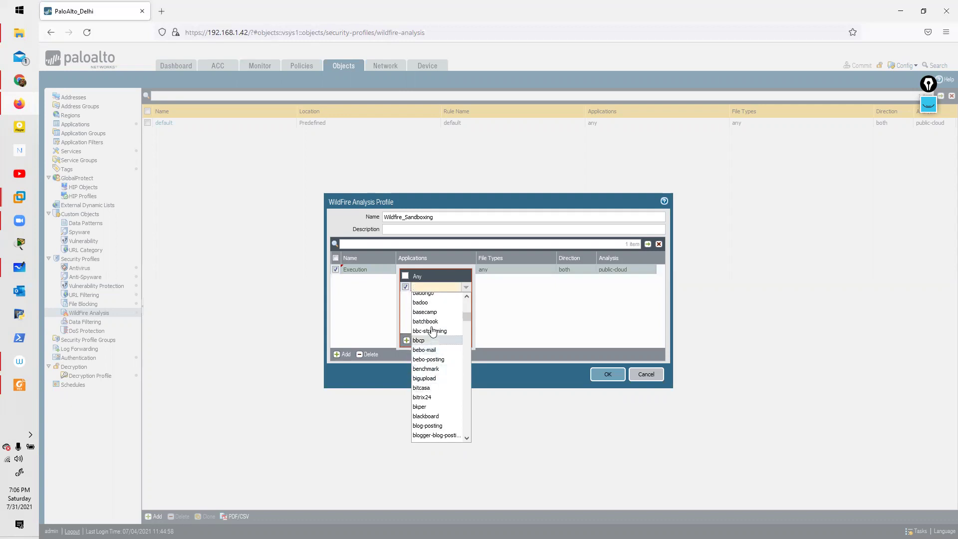
{"action": "scroll", "coordinate": [431, 391], "scroll_direction": "down", "scroll_amount": 10}
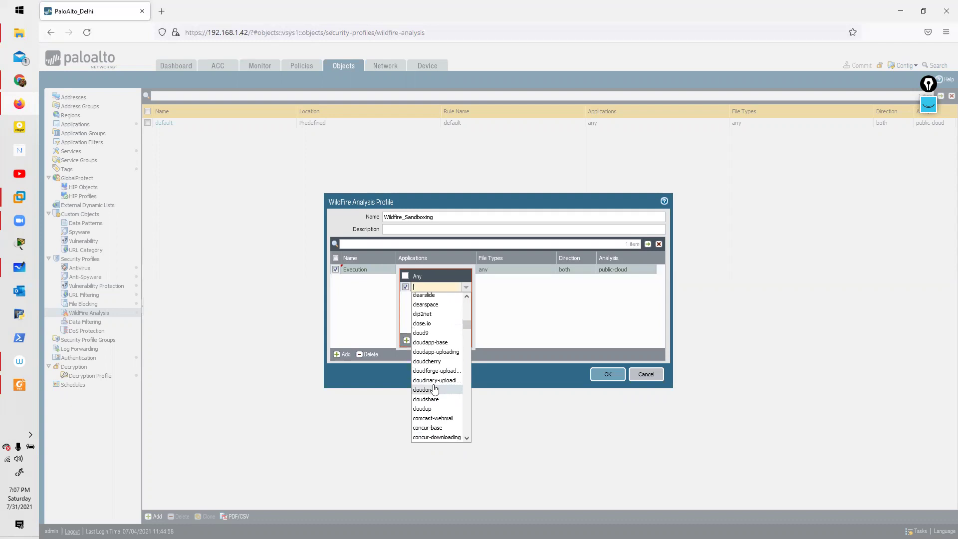
{"action": "left_click", "coordinate": [405, 275]}
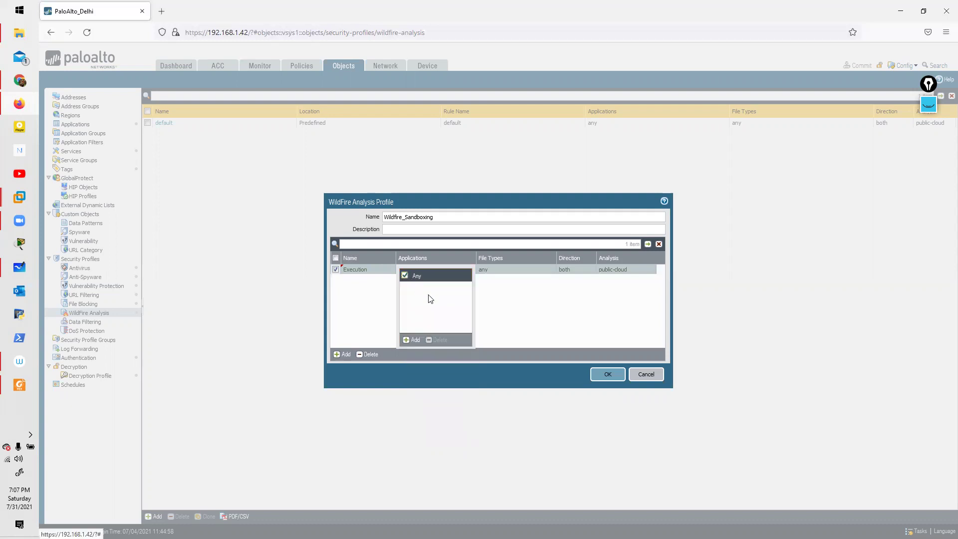
{"action": "left_click", "coordinate": [512, 301]}
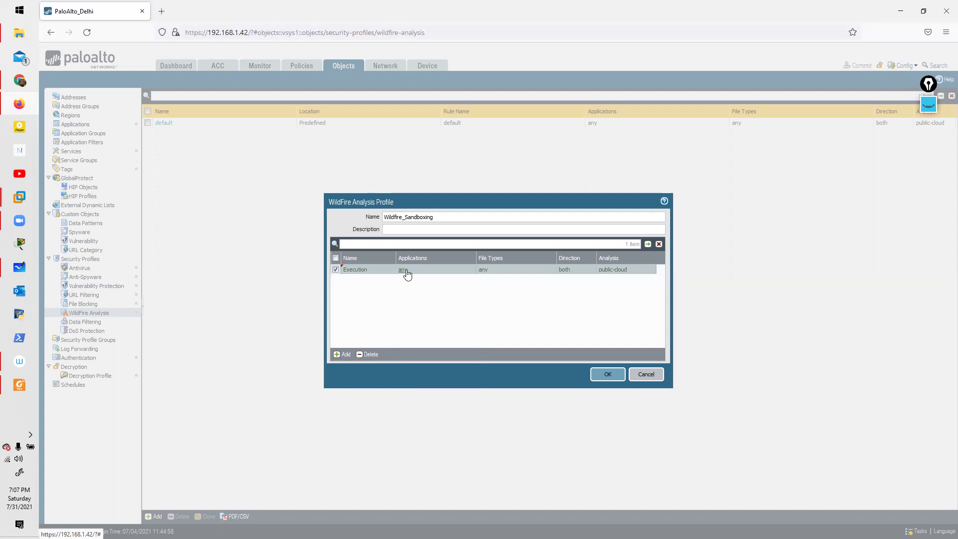
Step: Keep direction both and analysis public-cloud, then save the Wildfire_Sandboxing profile
{"action": "left_click", "coordinate": [569, 270]}
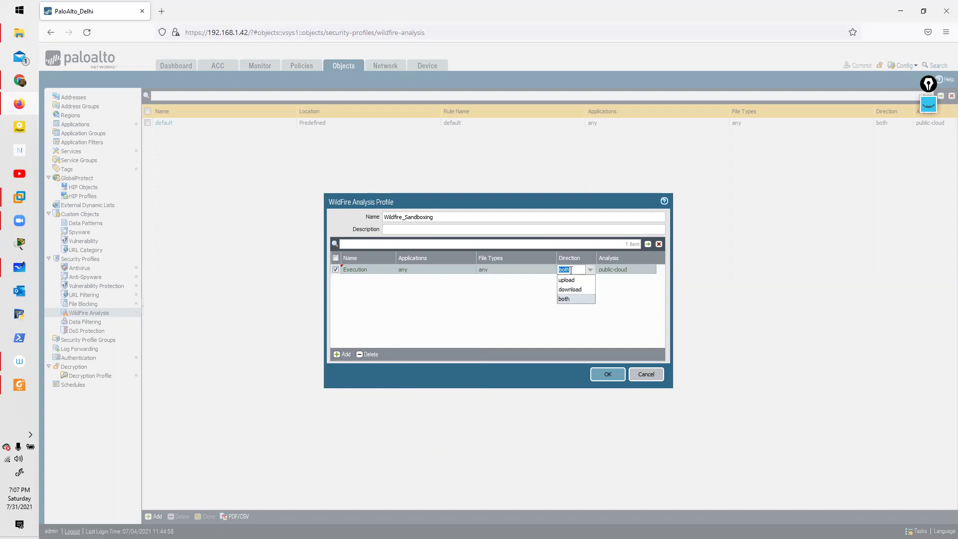
{"action": "left_click", "coordinate": [573, 300]}
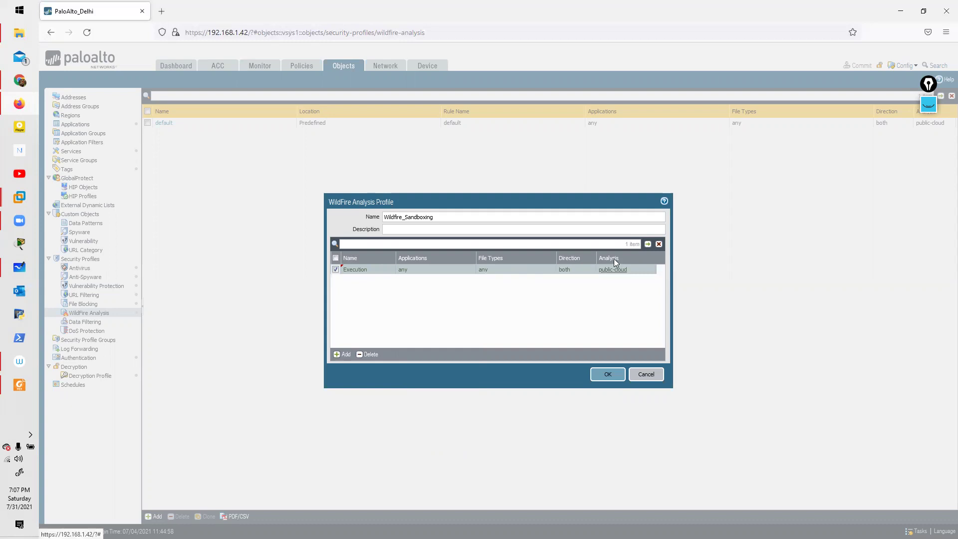
{"action": "left_click", "coordinate": [618, 271]}
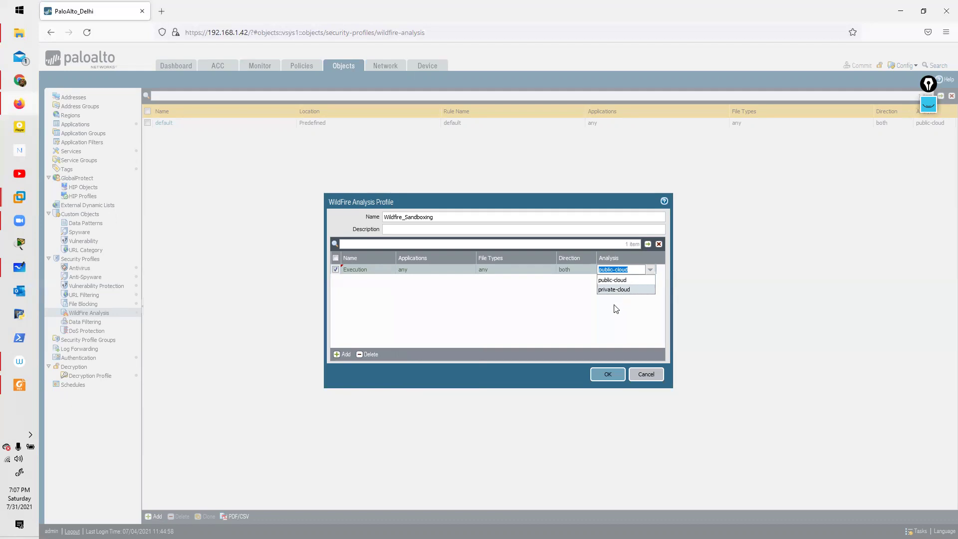
{"action": "left_click", "coordinate": [619, 289]}
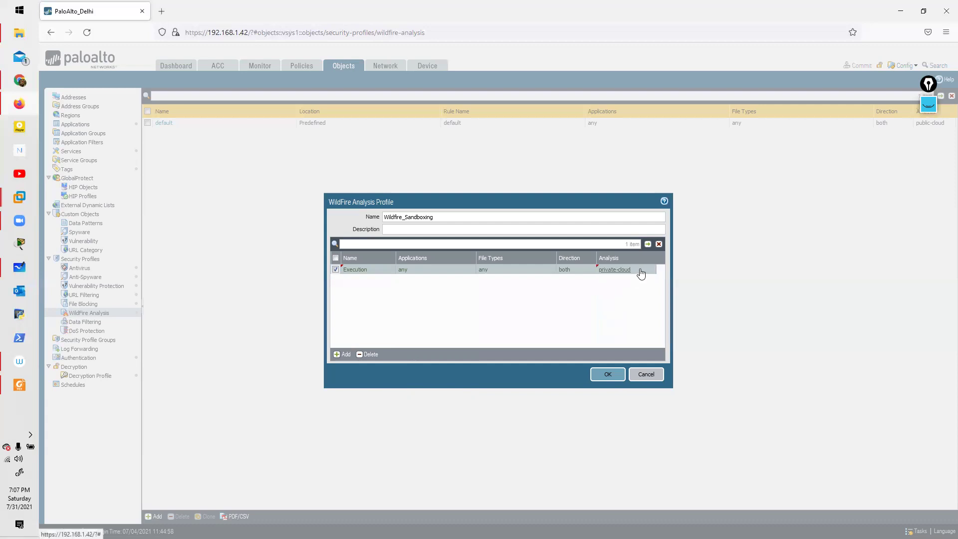
{"action": "left_click", "coordinate": [640, 272]}
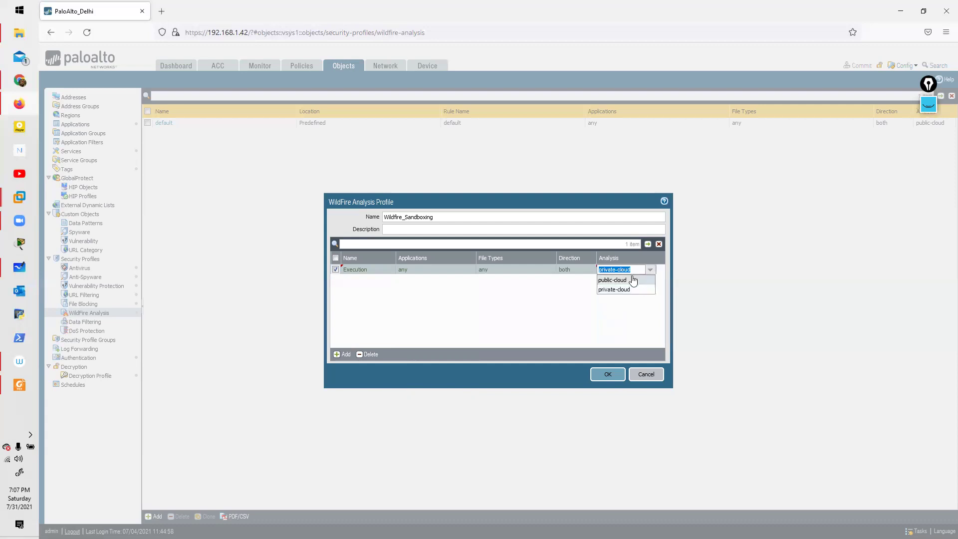
{"action": "left_click", "coordinate": [617, 317]}
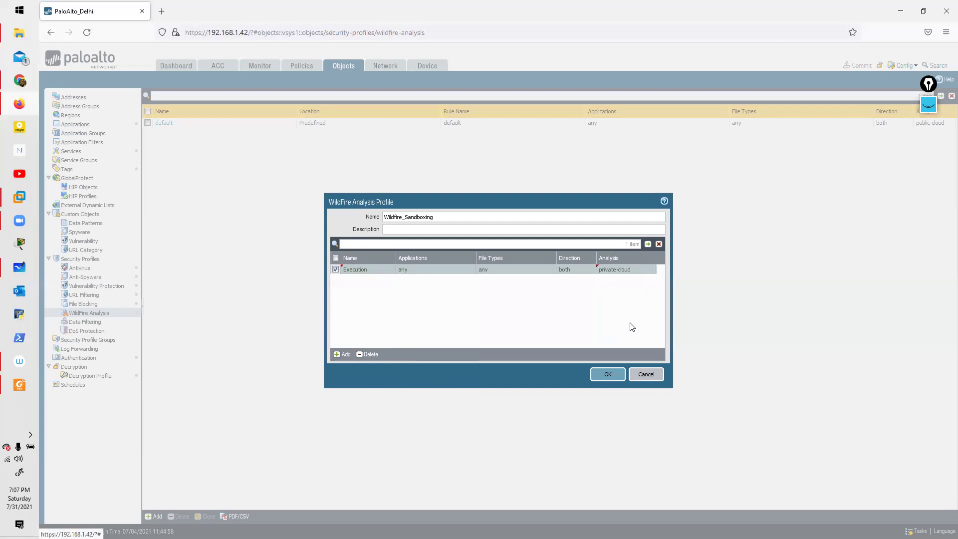
{"action": "left_click", "coordinate": [629, 271]}
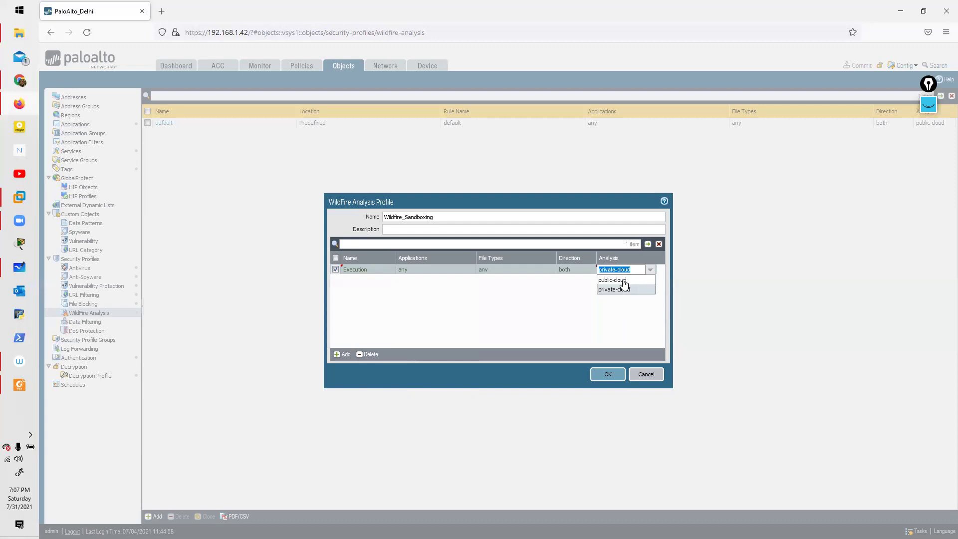
{"action": "left_click", "coordinate": [623, 281]}
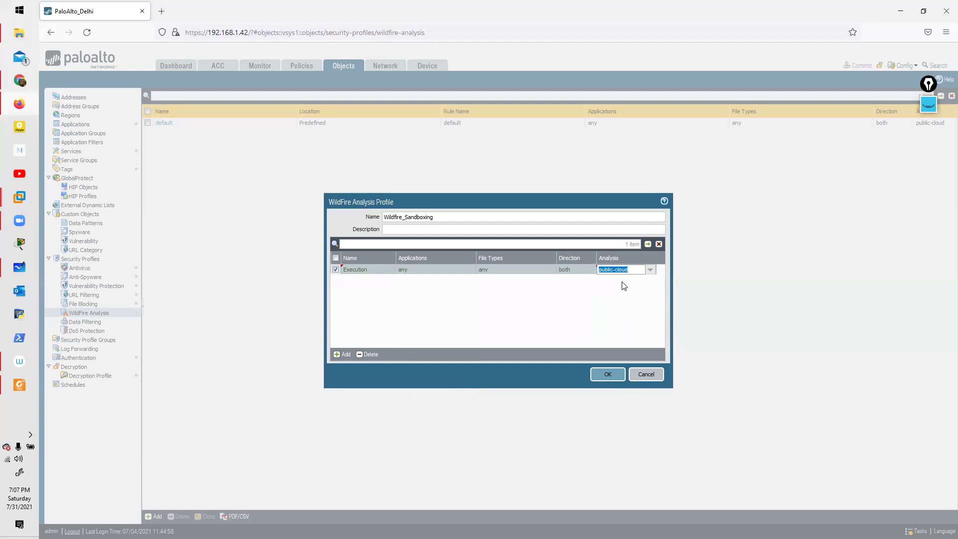
{"action": "left_click", "coordinate": [608, 374]}
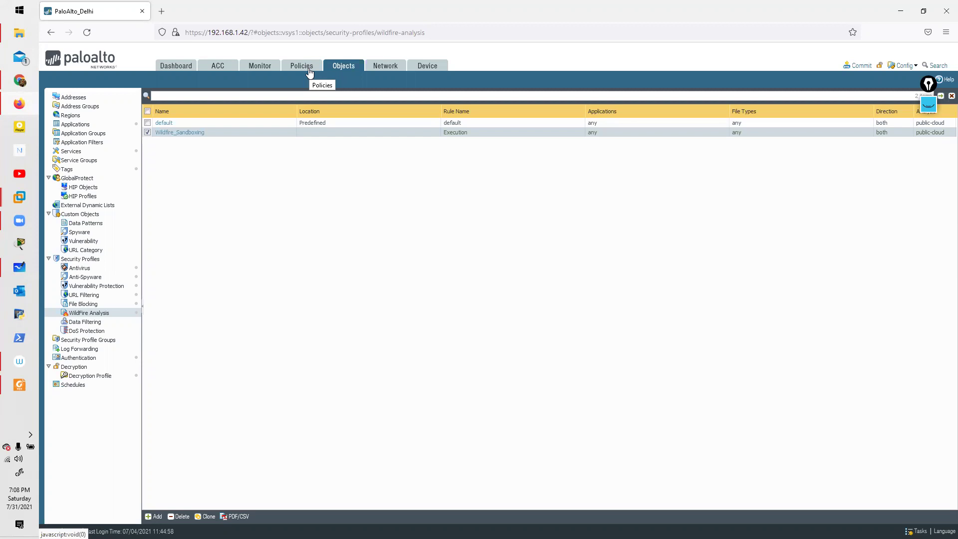
Step: Create a new security policy rule named 'In to Out'
{"action": "left_click", "coordinate": [309, 73]}
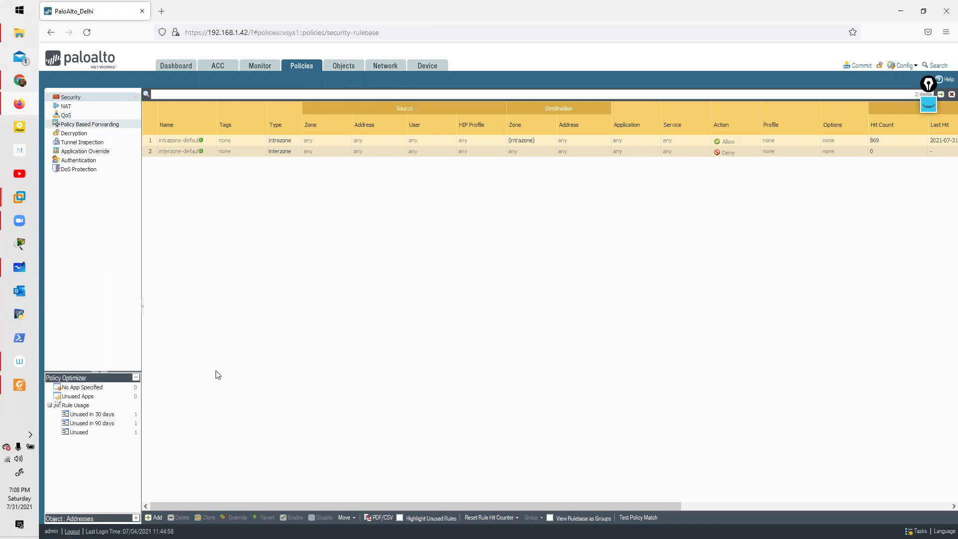
{"action": "left_click", "coordinate": [155, 518]}
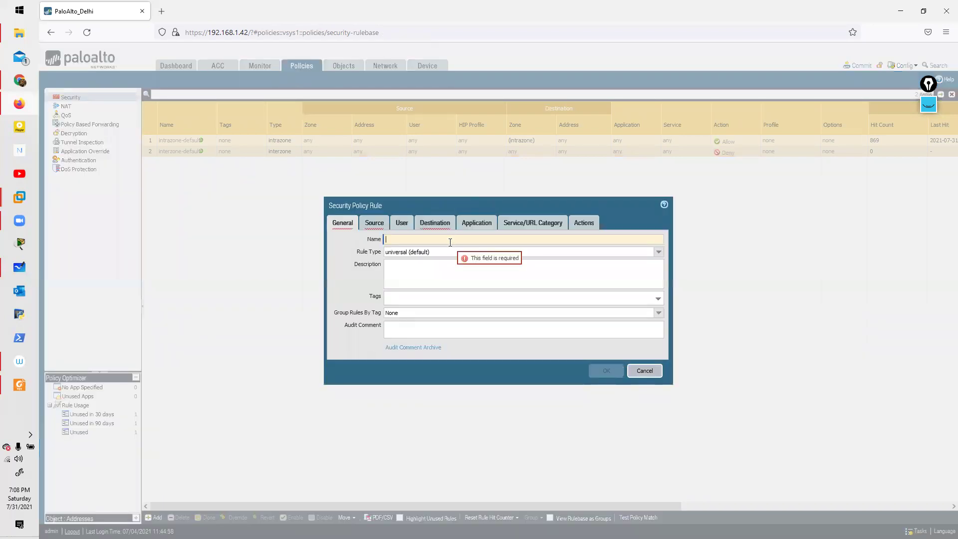
{"action": "type", "text": "In to O"}
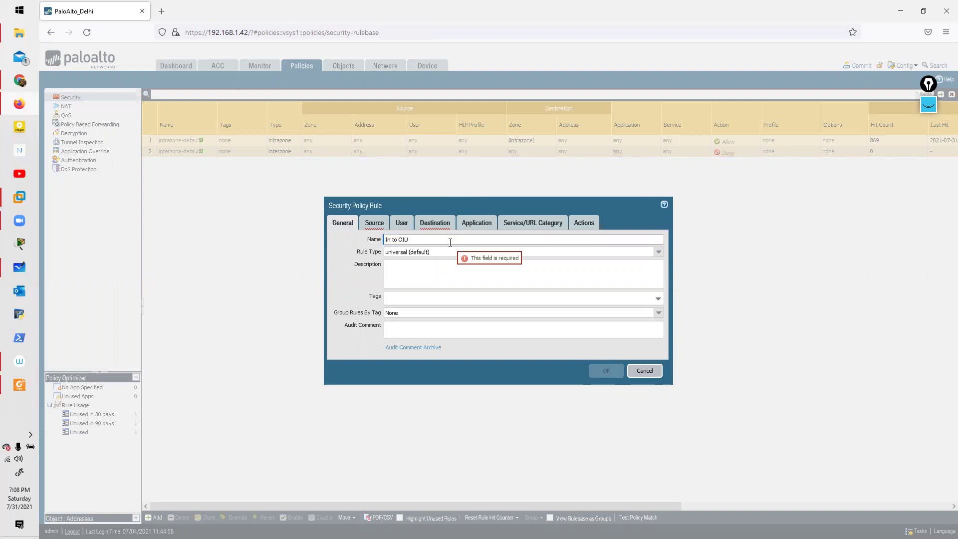
{"action": "type", "text": "ut"}
Step: Set the rule's source zone to Inside and destination zone to Outside
{"action": "left_click", "coordinate": [374, 223]}
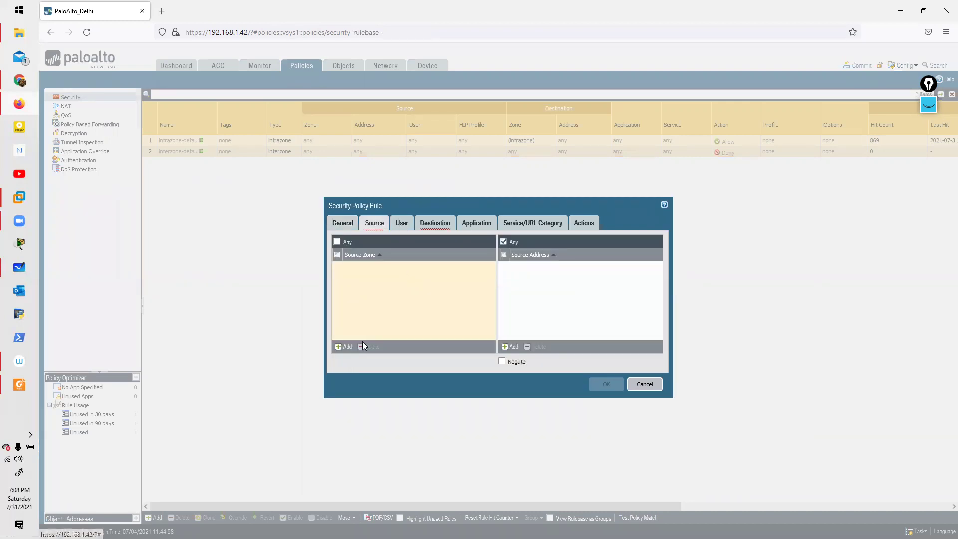
{"action": "left_click", "coordinate": [337, 243]}
{"action": "left_click", "coordinate": [438, 225]}
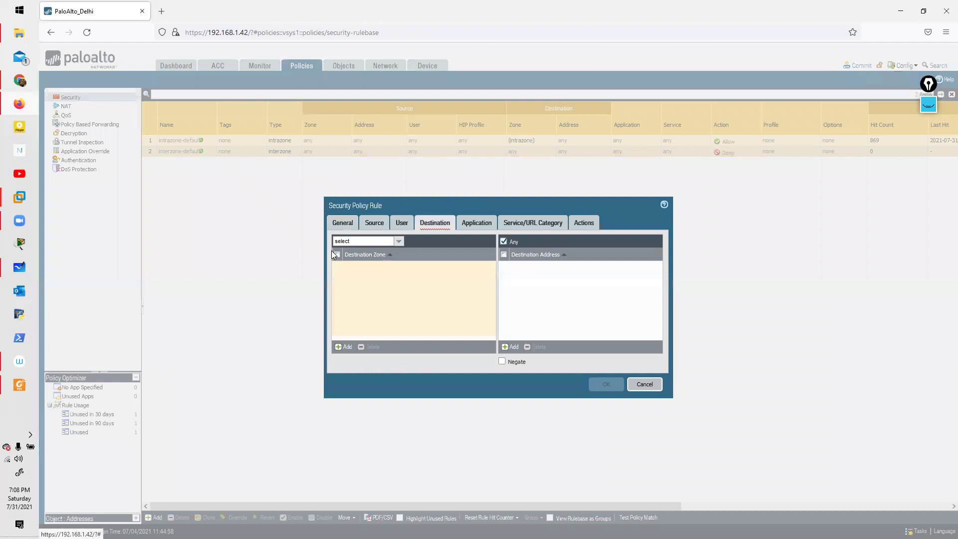
{"action": "left_click", "coordinate": [398, 242]}
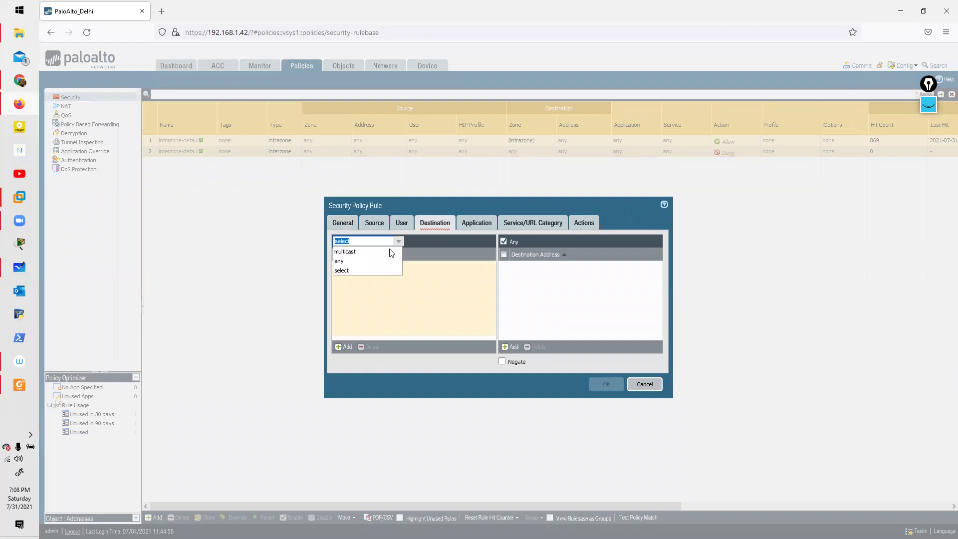
{"action": "left_click", "coordinate": [464, 297]}
{"action": "left_click", "coordinate": [403, 226]}
{"action": "left_click", "coordinate": [360, 224]}
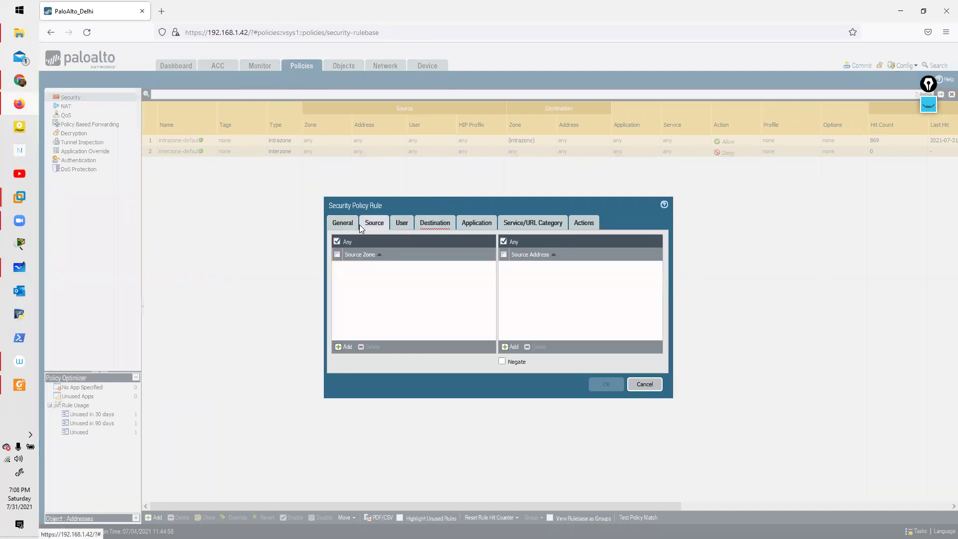
{"action": "left_click", "coordinate": [345, 347]}
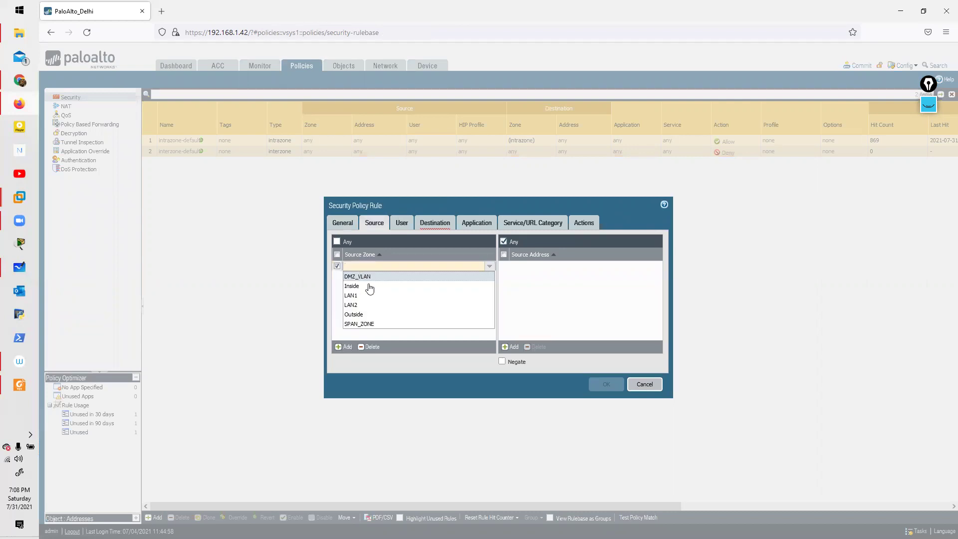
{"action": "left_click", "coordinate": [370, 286]}
{"action": "left_click", "coordinate": [445, 223]}
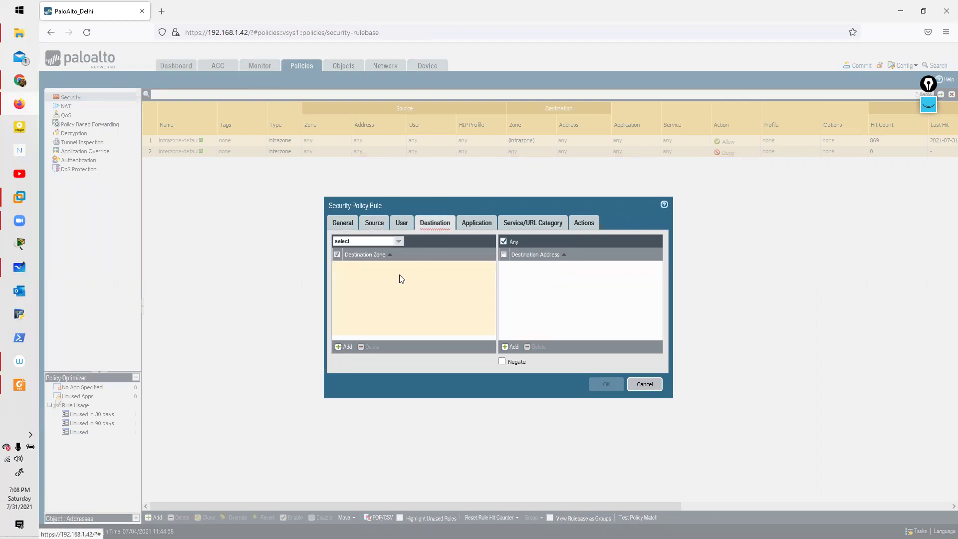
{"action": "left_click", "coordinate": [345, 347]}
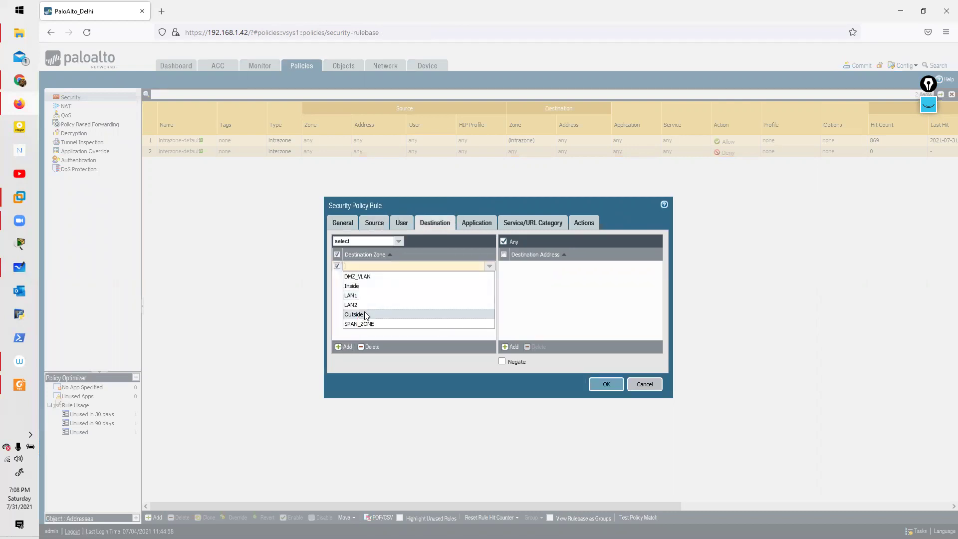
{"action": "left_click", "coordinate": [364, 313]}
Step: Attach the Wildfire_Sandboxing WildFire Analysis profile; log at session start, not session end
{"action": "left_click", "coordinate": [578, 224]}
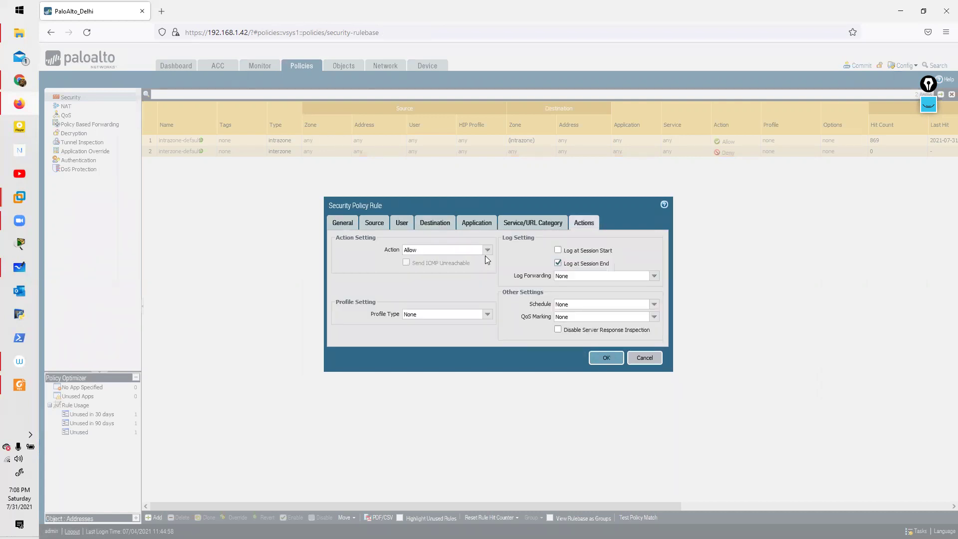
{"action": "left_click", "coordinate": [488, 314]}
{"action": "left_click", "coordinate": [416, 325]}
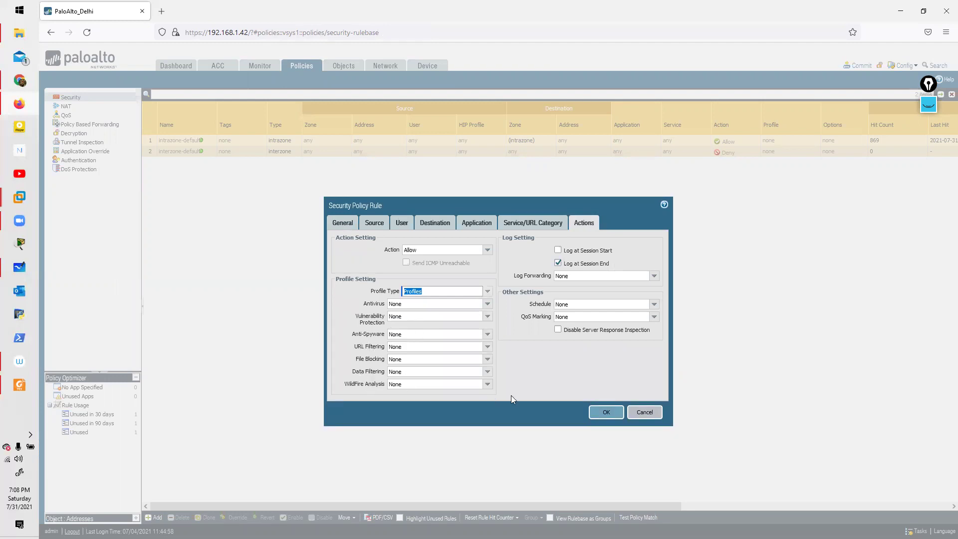
{"action": "left_click", "coordinate": [487, 384]}
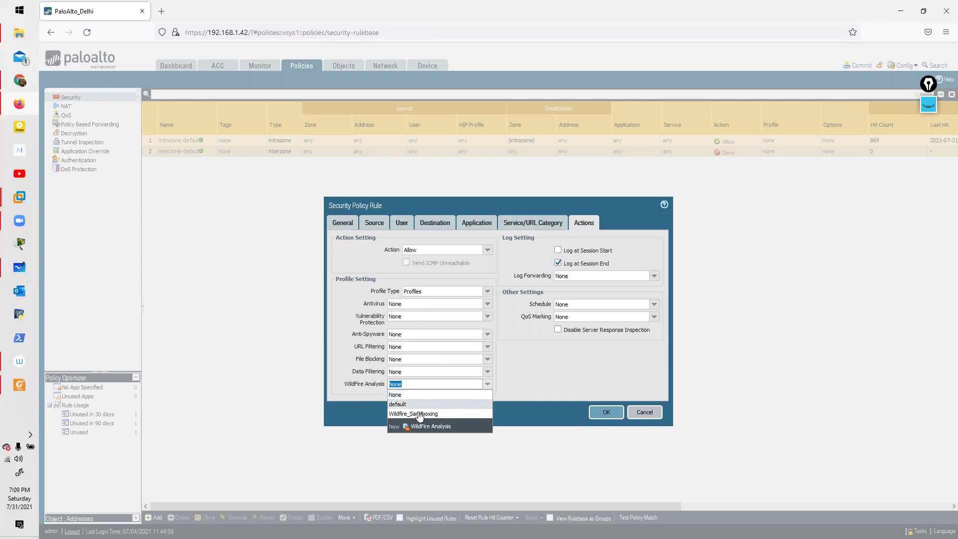
{"action": "left_click", "coordinate": [419, 415]}
{"action": "left_click", "coordinate": [471, 396]}
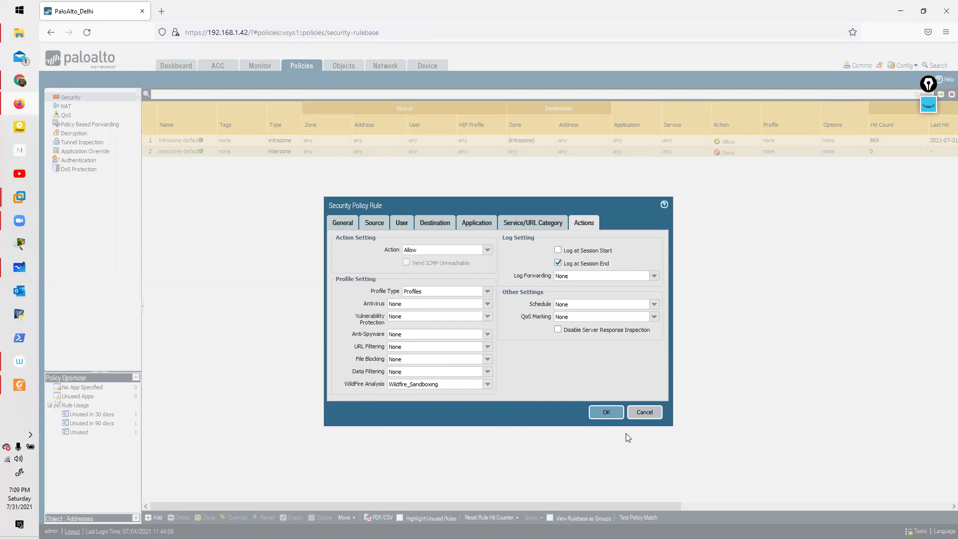
{"action": "left_click", "coordinate": [558, 249]}
{"action": "left_click", "coordinate": [557, 263]}
Step: Save the In to Out rule and review it at the top of the security rulebase
{"action": "left_click", "coordinate": [605, 413]}
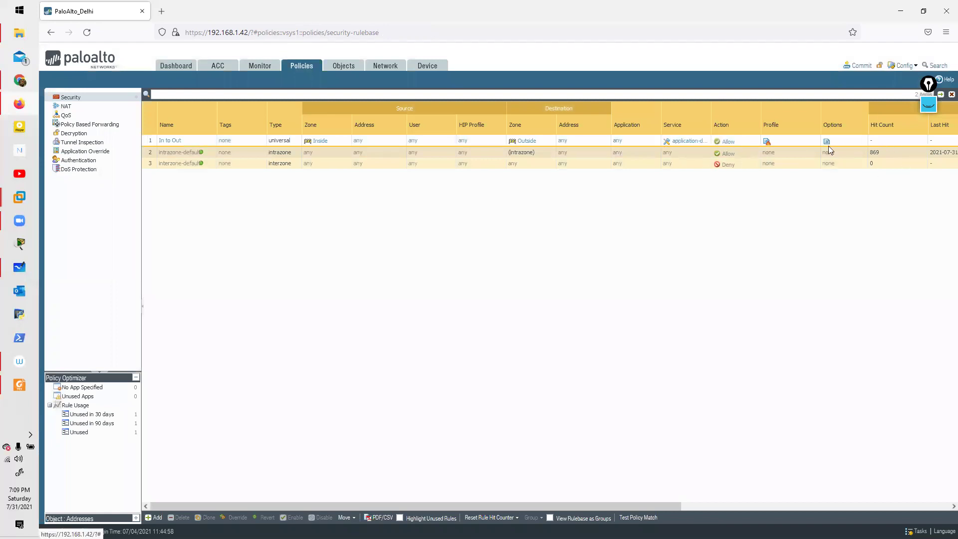
{"action": "left_click_drag", "start_coordinate": [633, 509], "coordinate": [402, 474]}
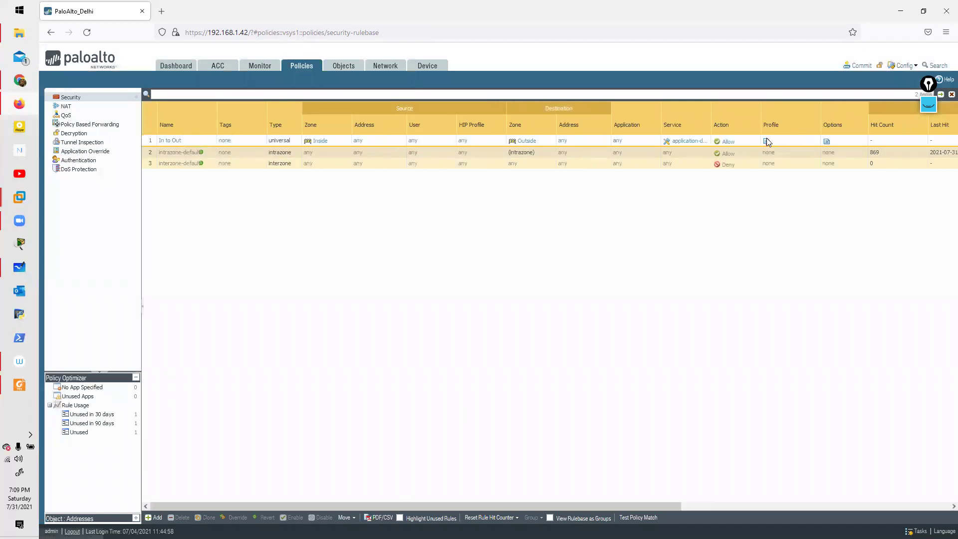
{"action": "mouse_move", "coordinate": [767, 146]}
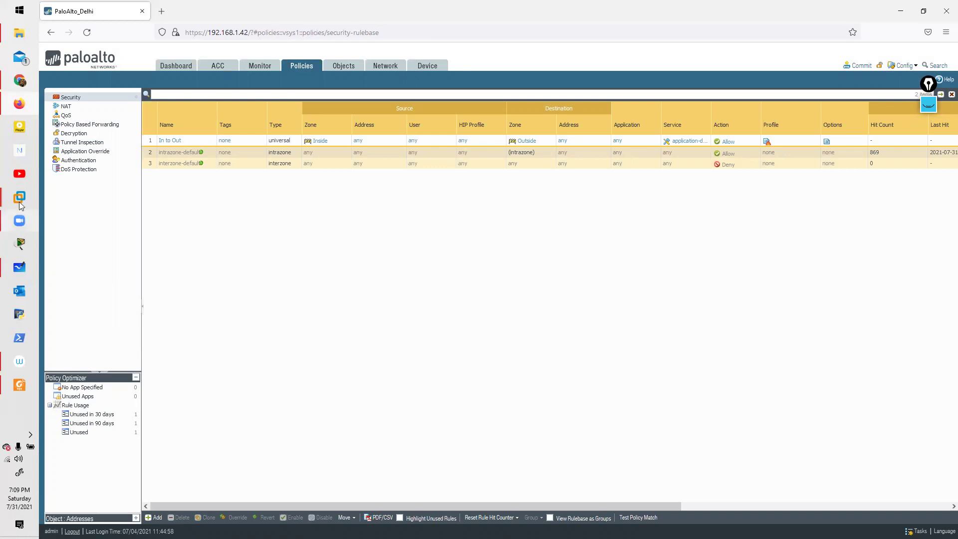
{"action": "mouse_move", "coordinate": [26, 280]}
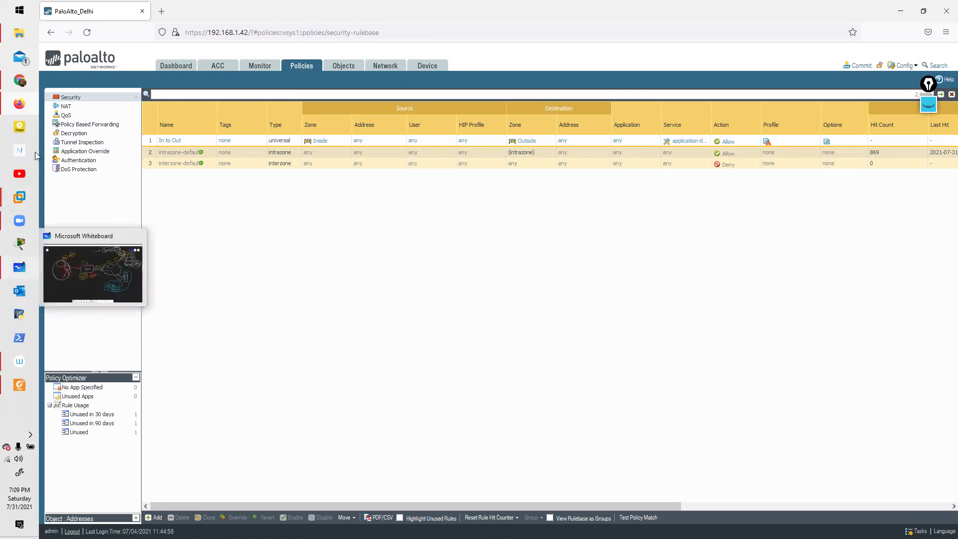
Step: Open Palo ALto Syllabus.docx from Study (F:) > Aromont > Palo Alto, then minimize File Explorer
{"action": "left_click", "coordinate": [29, 35]}
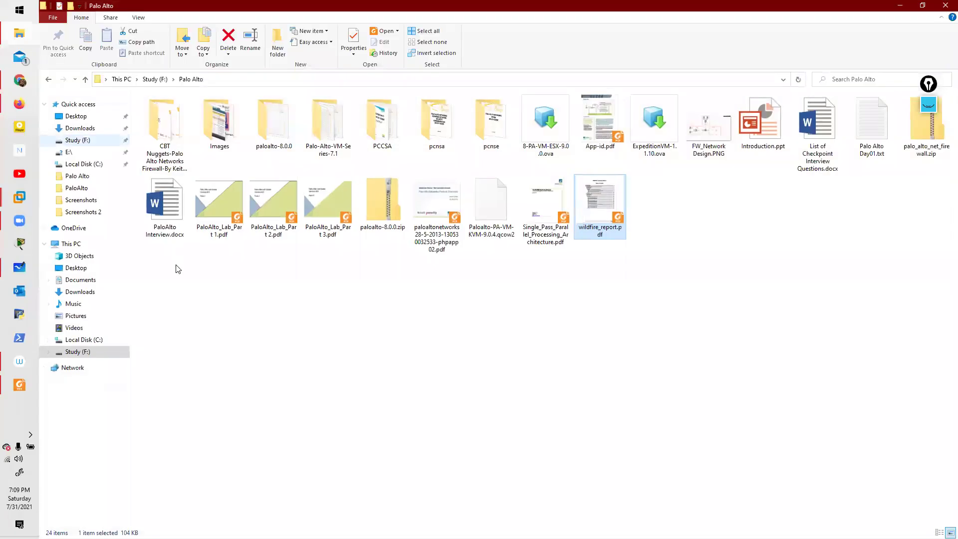
{"action": "left_click", "coordinate": [155, 79]}
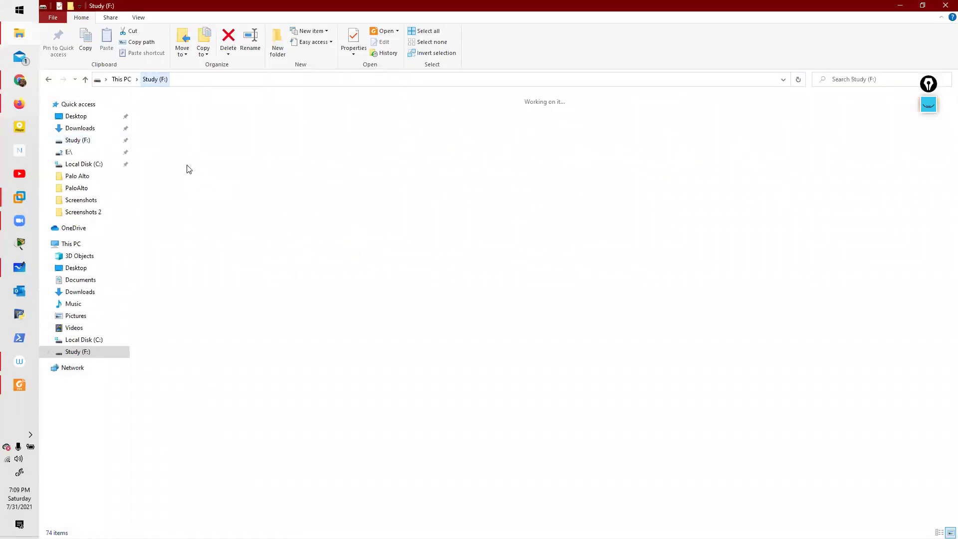
{"action": "double_click", "coordinate": [180, 137]}
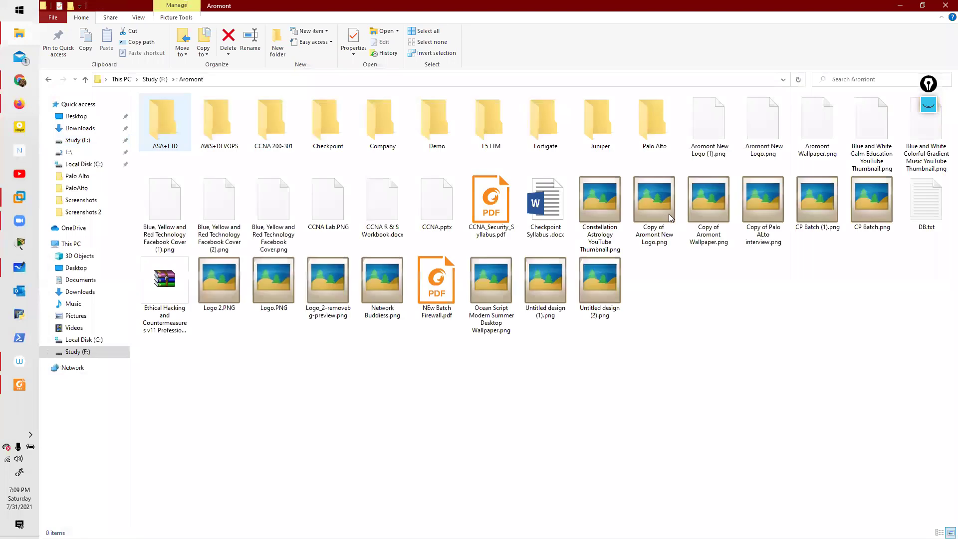
{"action": "left_click", "coordinate": [662, 141]}
{"action": "double_click", "coordinate": [662, 141]}
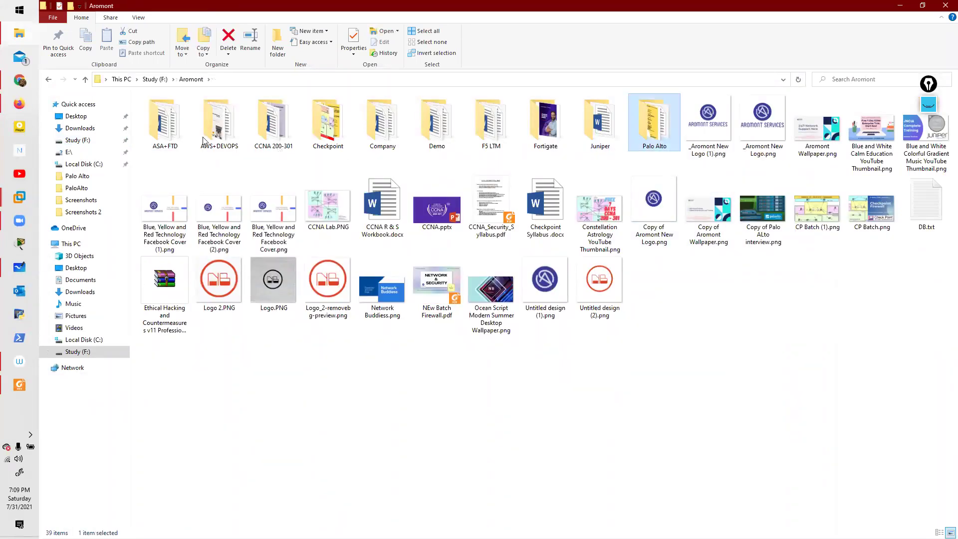
{"action": "double_click", "coordinate": [160, 134]}
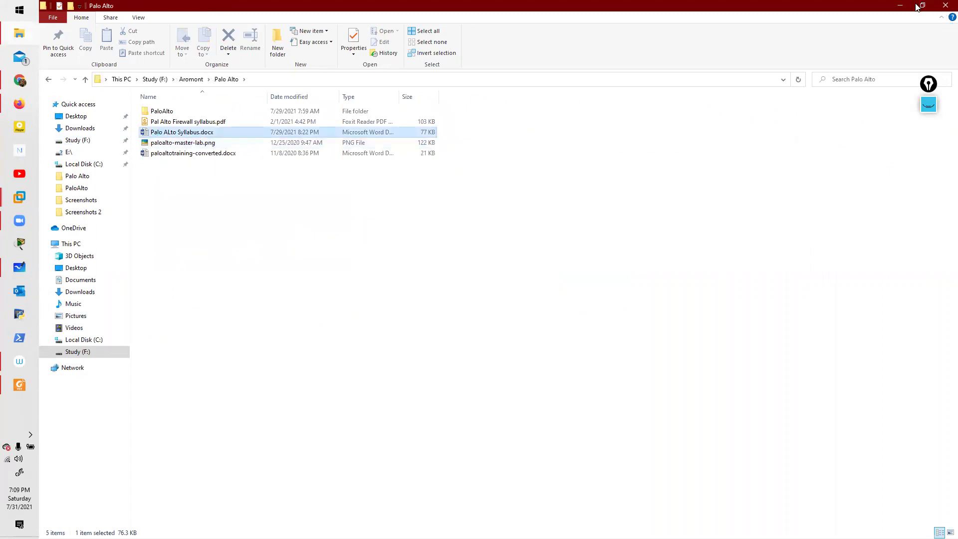
{"action": "left_click", "coordinate": [900, 6]}
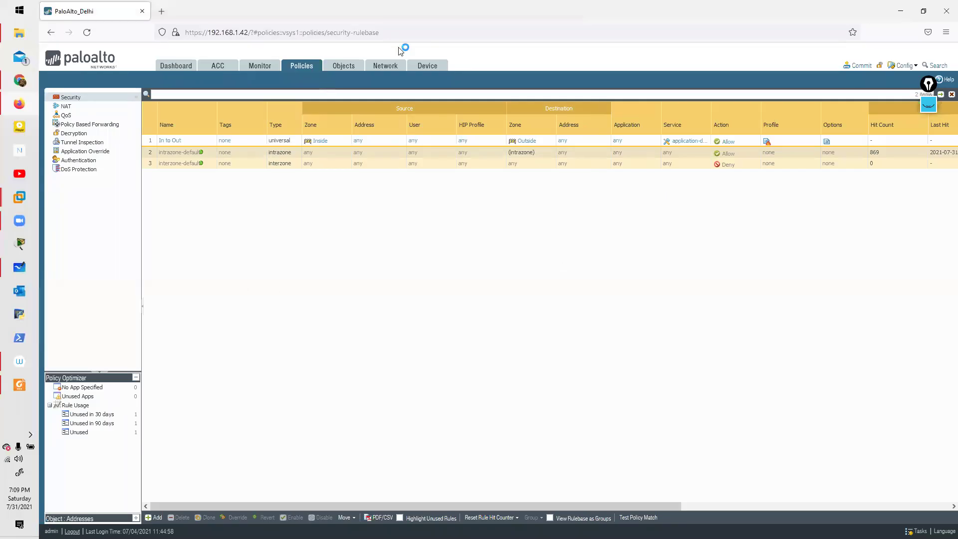
Step: Show Objects > Security Profiles > Vulnerability Protection, then switch to the Word syllabus
{"action": "left_click", "coordinate": [359, 66]}
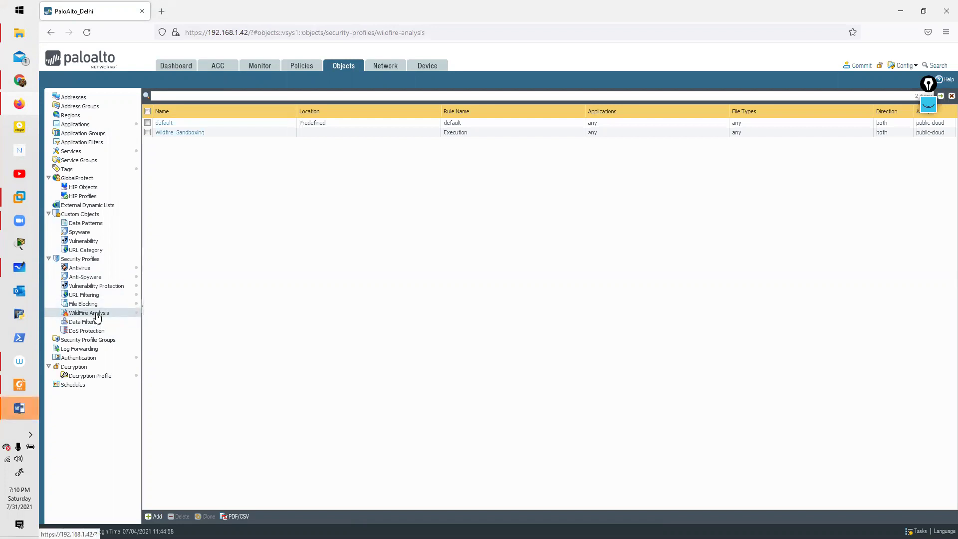
{"action": "left_click", "coordinate": [96, 288]}
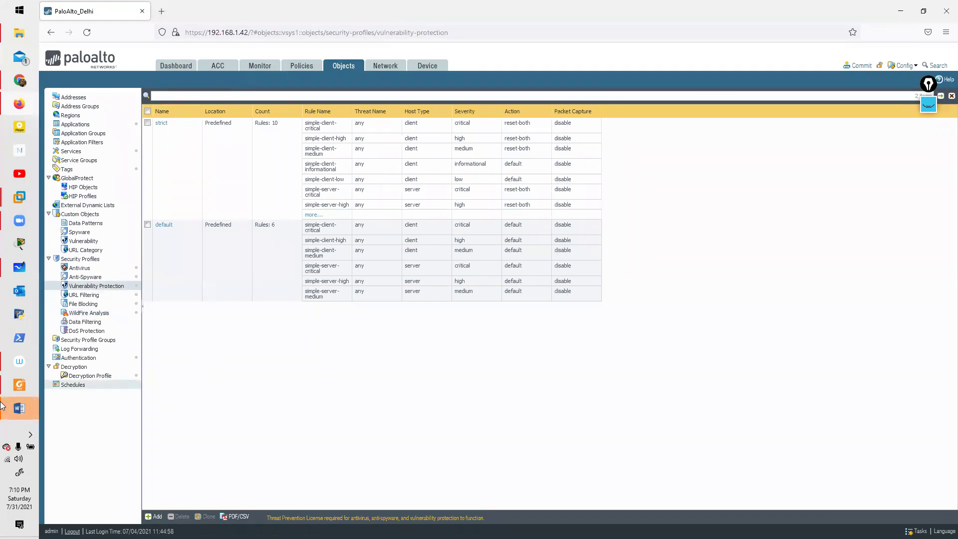
{"action": "left_click", "coordinate": [19, 410]}
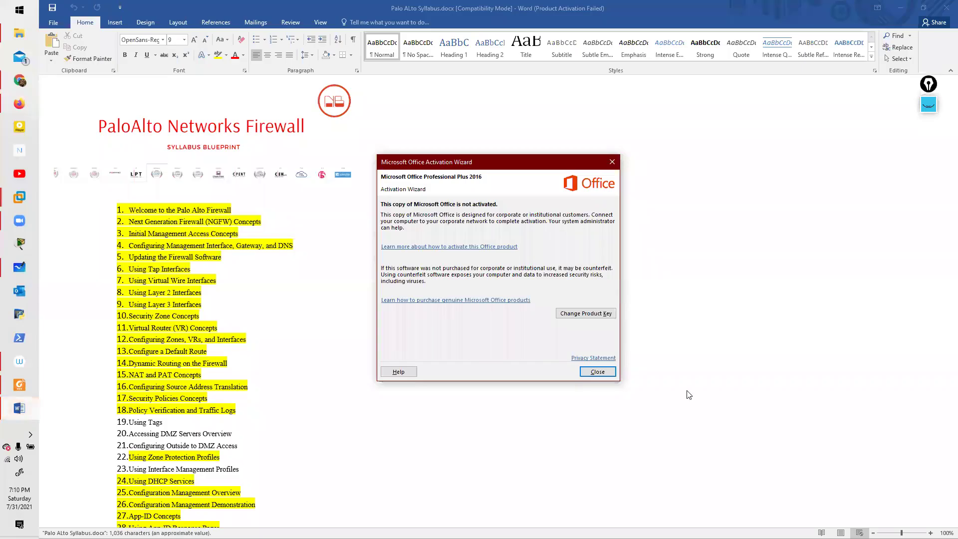
Step: Dismiss the Office activation notice and highlight item 42 WildFire in yellow
{"action": "key", "text": "Escape"}
{"action": "scroll", "coordinate": [152, 423], "scroll_direction": "down", "scroll_amount": 8}
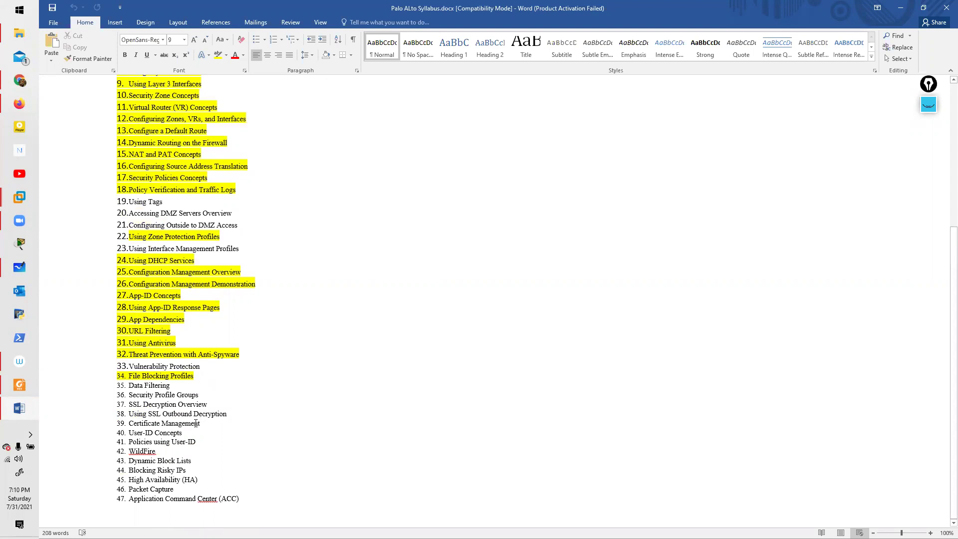
{"action": "double_click", "coordinate": [154, 451]}
{"action": "left_click", "coordinate": [219, 55]}
{"action": "left_click", "coordinate": [245, 476]}
Step: Select, then deselect item 43 Dynamic Block Lists, and switch back to the firewall page
{"action": "left_click", "coordinate": [211, 459]}
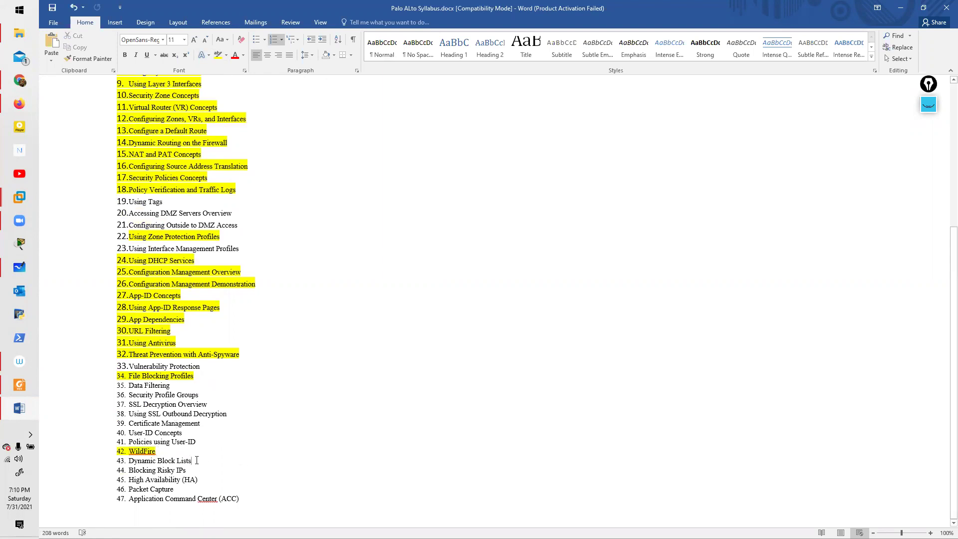
{"action": "left_click_drag", "start_coordinate": [196, 461], "coordinate": [122, 460]}
{"action": "left_click_drag", "start_coordinate": [243, 460], "coordinate": [142, 469]}
{"action": "left_click", "coordinate": [141, 469]}
{"action": "left_click_drag", "start_coordinate": [199, 460], "coordinate": [131, 462]}
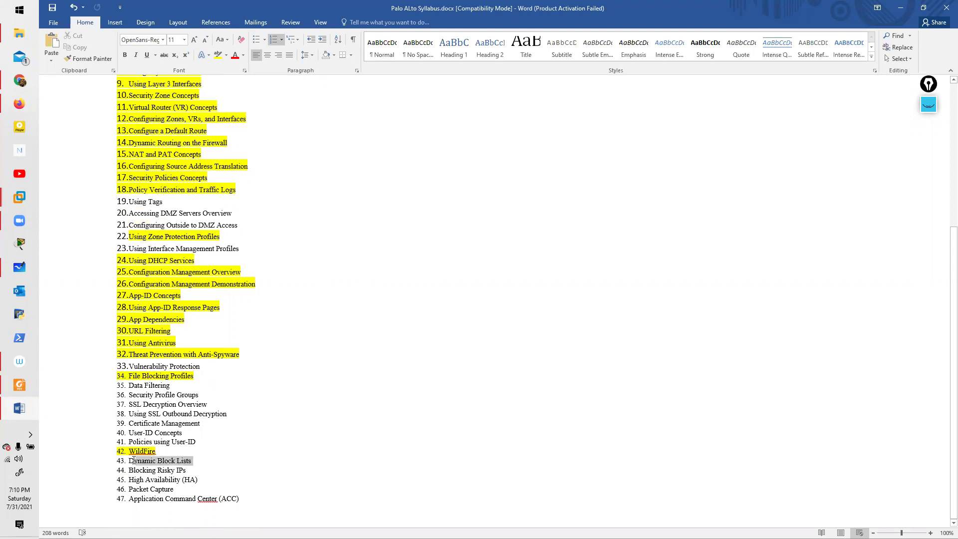
{"action": "left_click", "coordinate": [208, 466]}
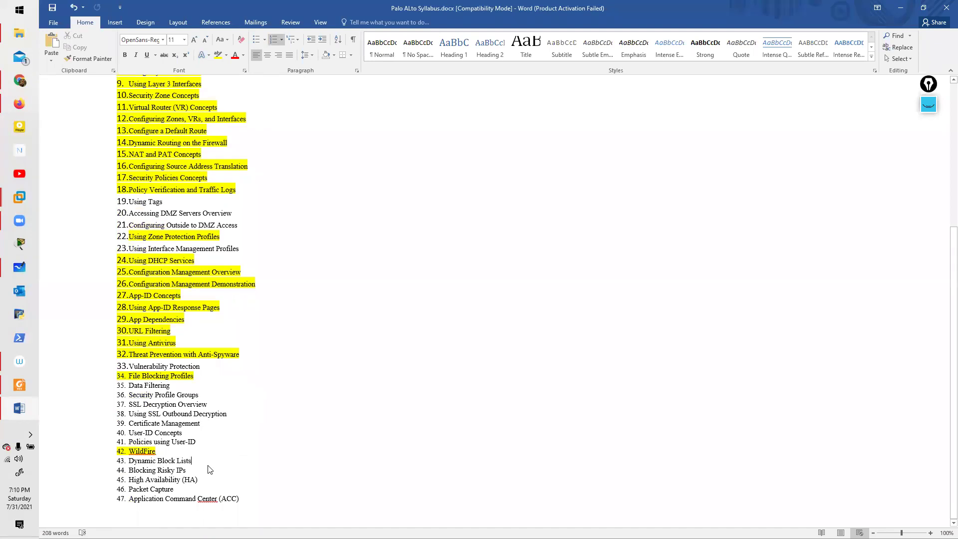
{"action": "key", "text": "alt+Tab"}
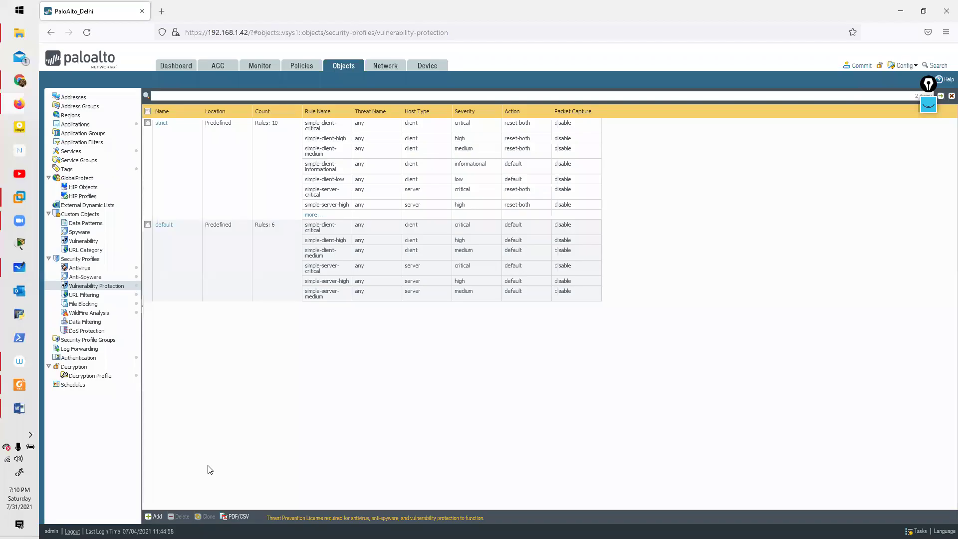
Step: Select syllabus item 44 Blocking Risky IPs, then show the PAN-OS File Blocking profiles
{"action": "key", "text": "alt+Tab"}
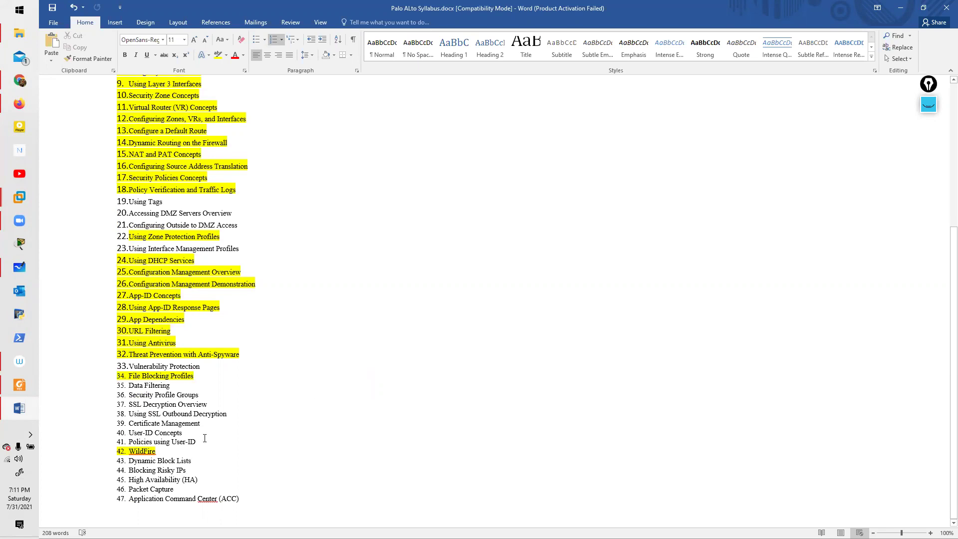
{"action": "left_click_drag", "start_coordinate": [143, 485], "coordinate": [138, 471]}
{"action": "key", "text": "alt+Tab"}
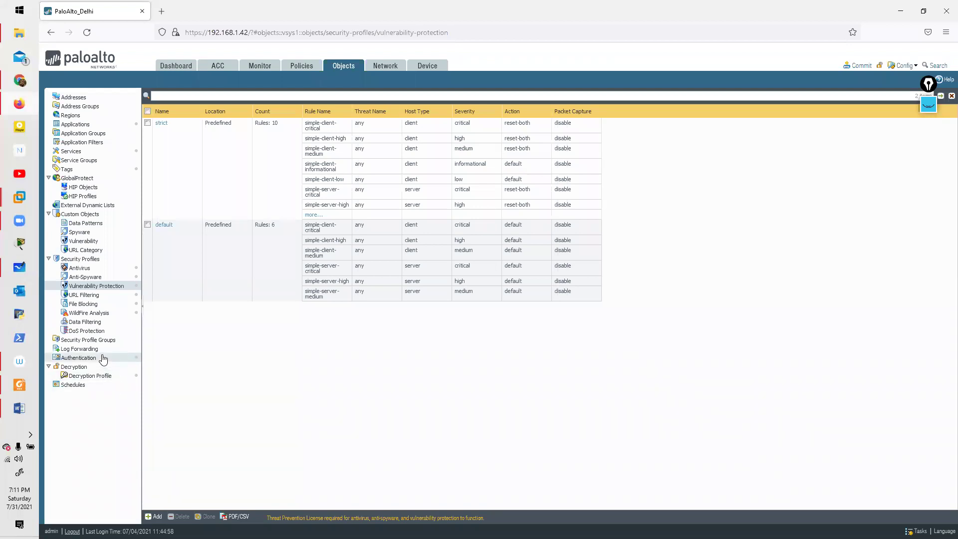
{"action": "left_click", "coordinate": [106, 306]}
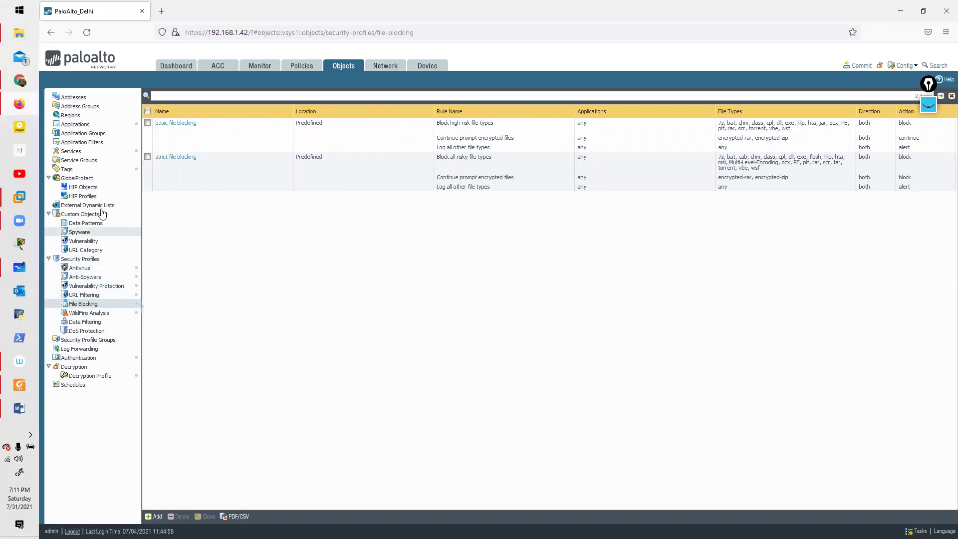
Step: Highlight syllabus item 47 Application Command Center (ACC) in yellow and return to the firewall
{"action": "key", "text": "alt+Tab"}
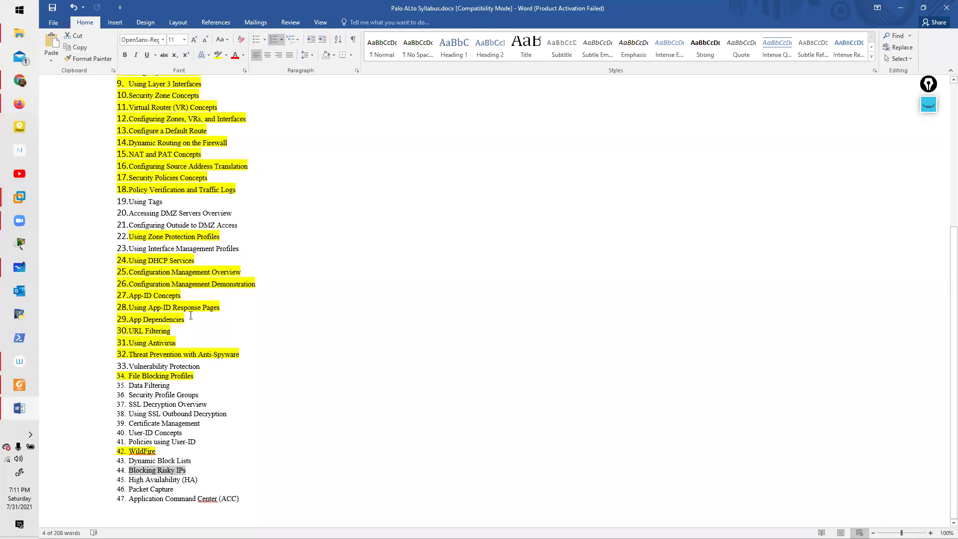
{"action": "left_click_drag", "start_coordinate": [170, 498], "coordinate": [239, 499]}
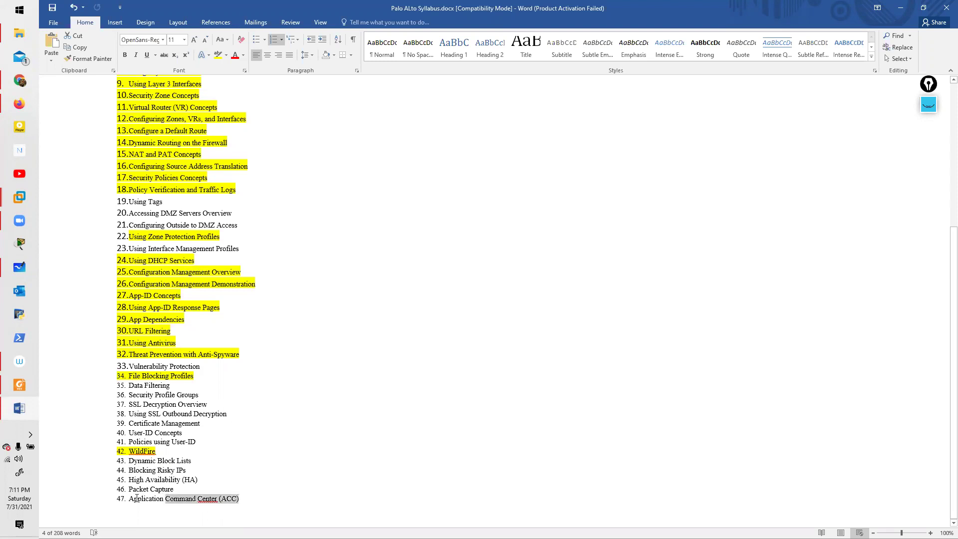
{"action": "key", "text": "shift+Home"}
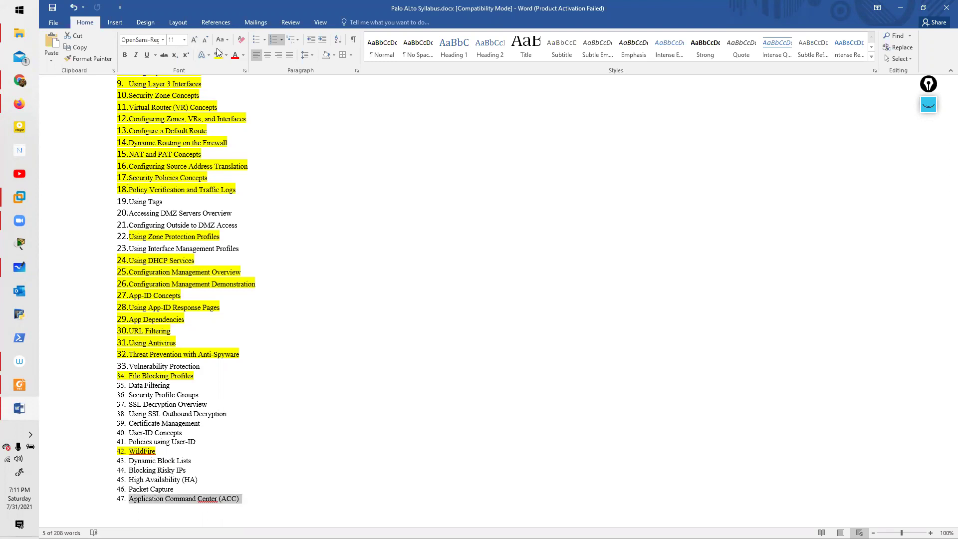
{"action": "left_click", "coordinate": [218, 56]}
{"action": "key", "text": "alt+Tab"}
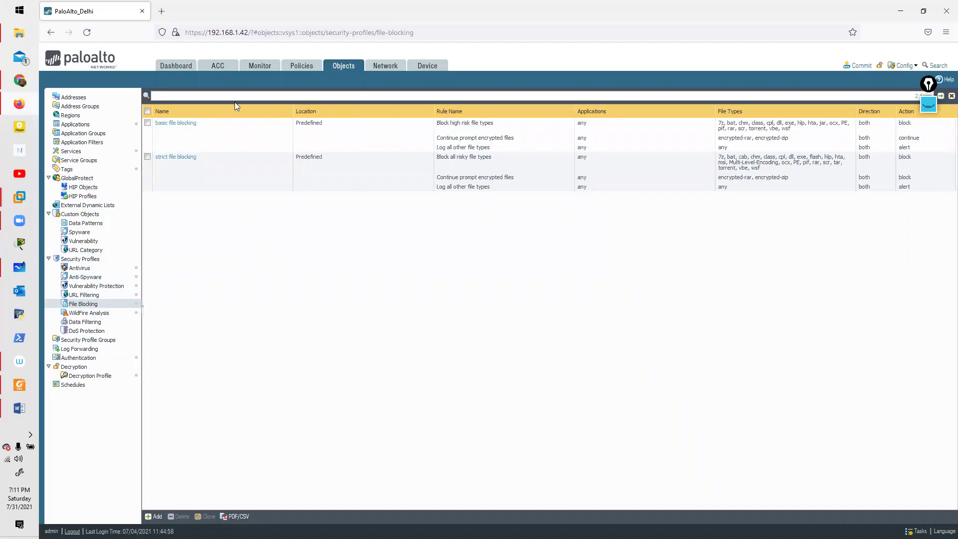
Step: Show the ACC for Last 7 Days, viewing Threat Activity and then Blocked Activity widgets
{"action": "left_click", "coordinate": [218, 68]}
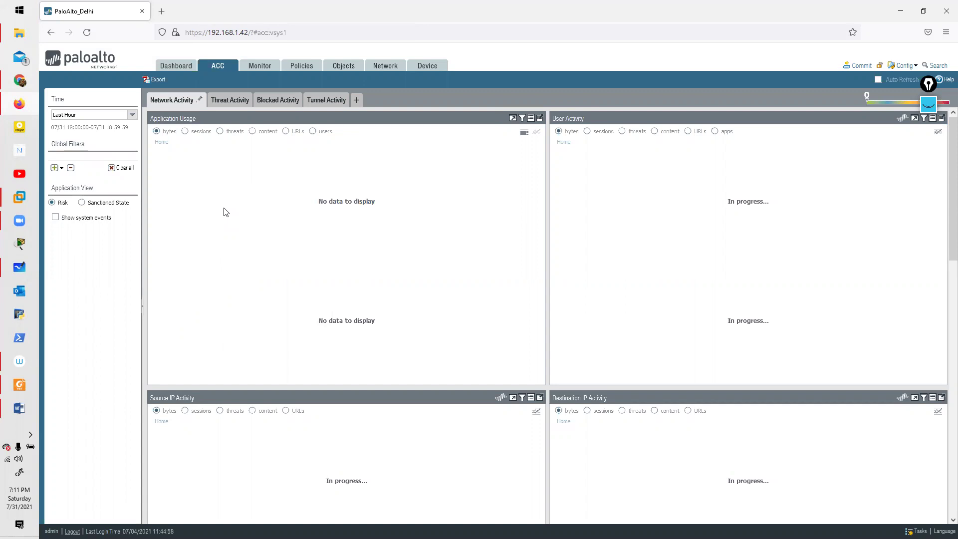
{"action": "left_click", "coordinate": [132, 116]}
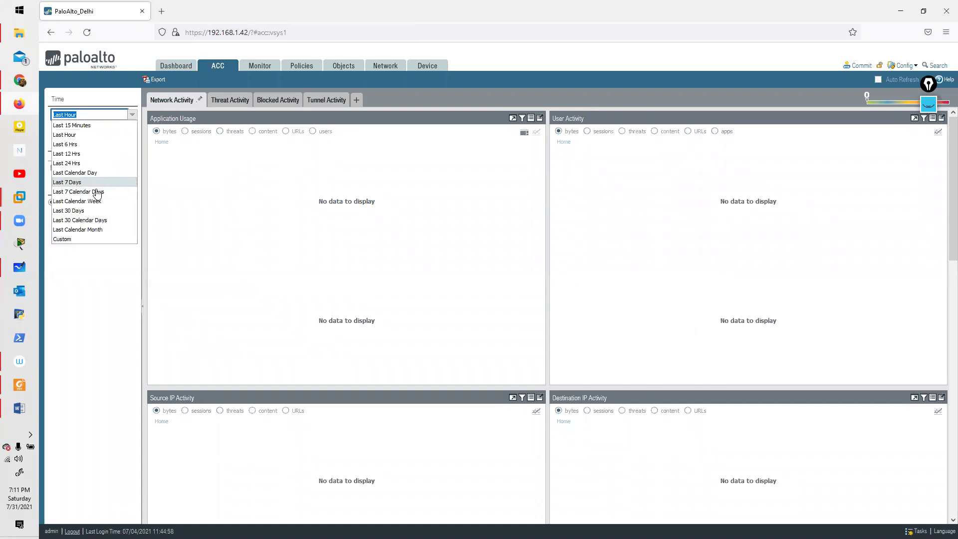
{"action": "left_click", "coordinate": [80, 182]}
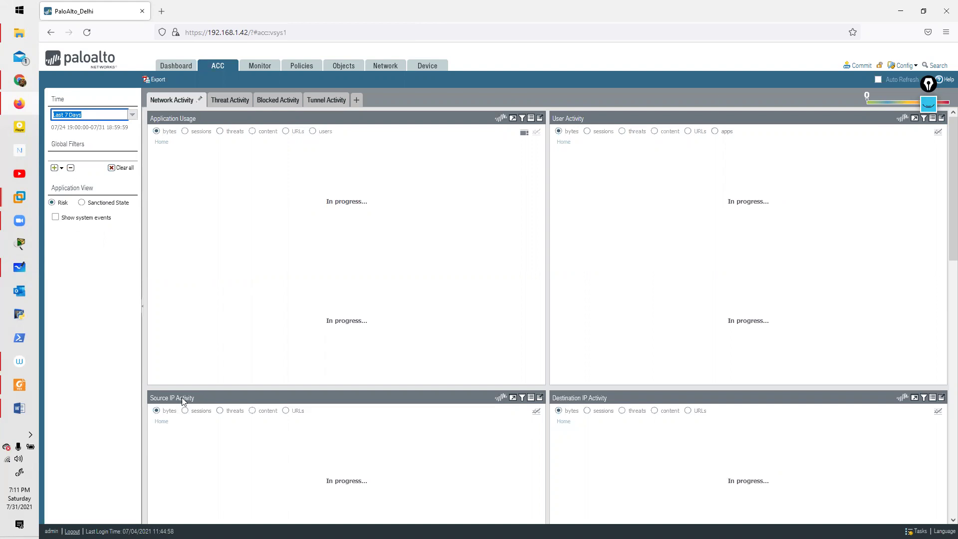
{"action": "left_click", "coordinate": [248, 103]}
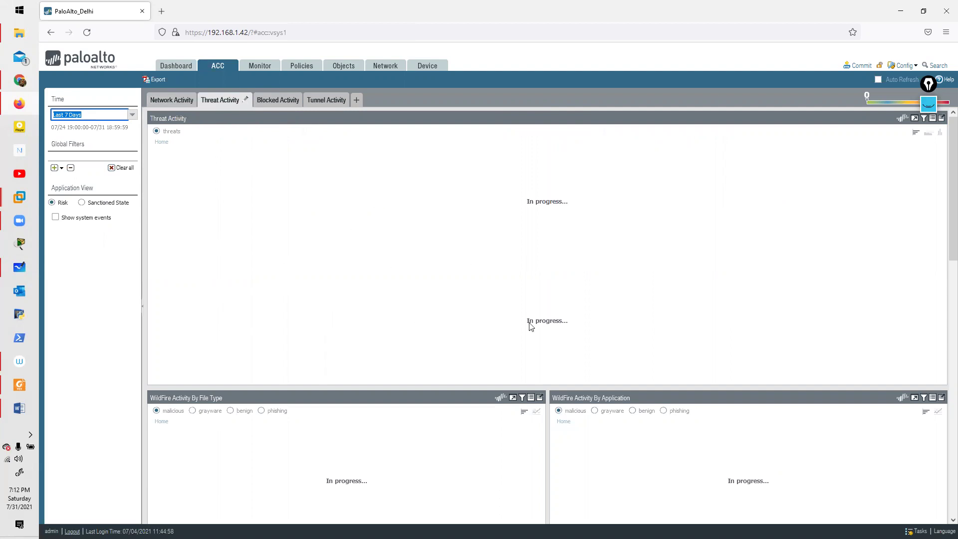
{"action": "left_click", "coordinate": [262, 105]}
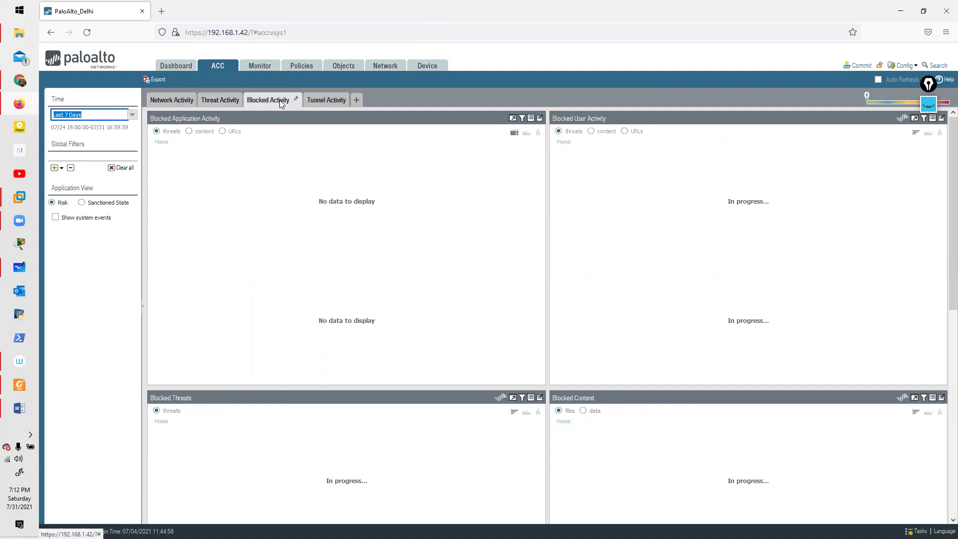
{"action": "left_click", "coordinate": [190, 132]}
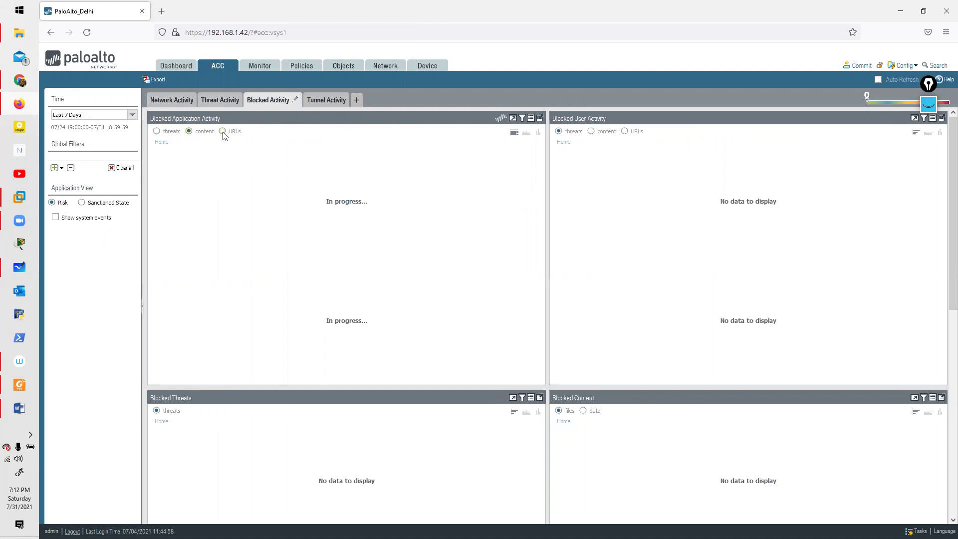
{"action": "left_click", "coordinate": [327, 102]}
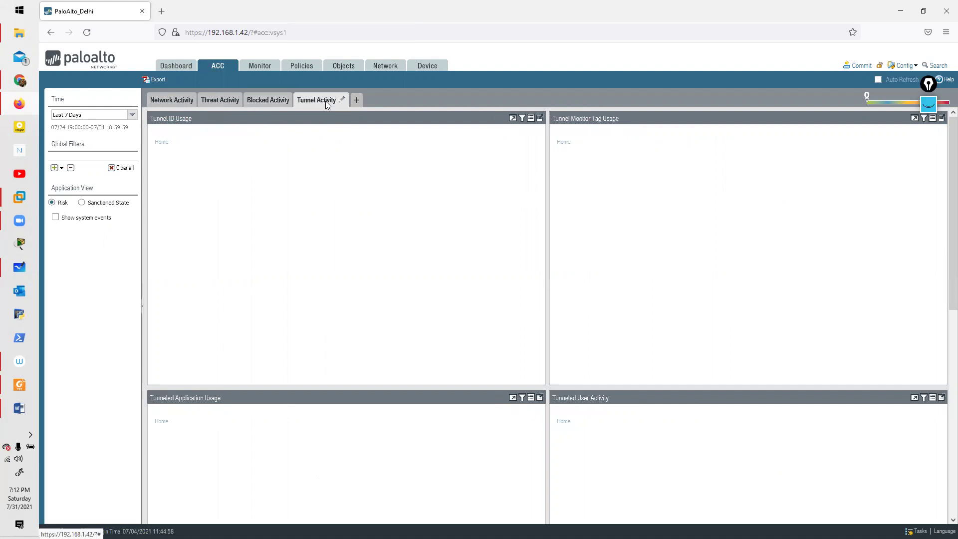
{"action": "scroll", "coordinate": [368, 347], "scroll_direction": "down", "scroll_amount": 3}
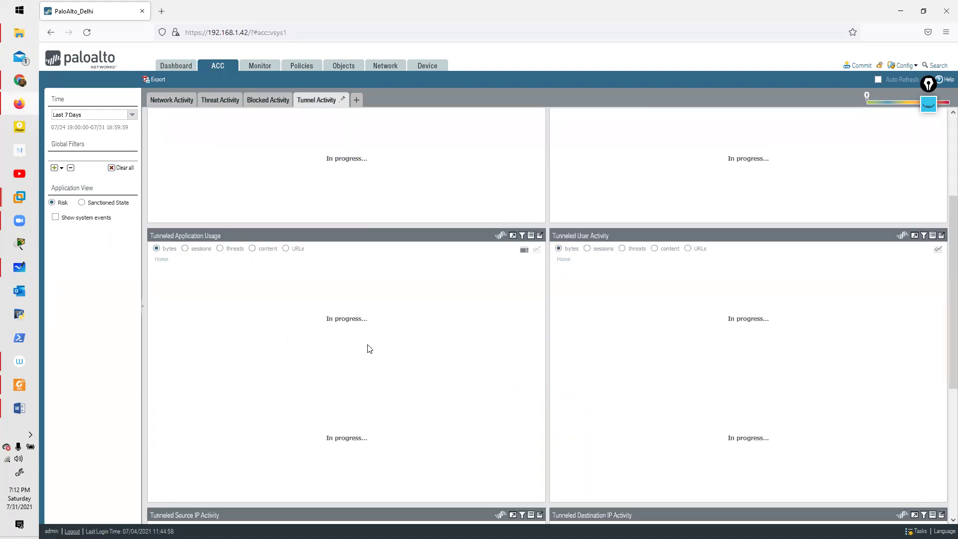
{"action": "scroll", "coordinate": [368, 348], "scroll_direction": "down", "scroll_amount": 3}
{"action": "scroll", "coordinate": [369, 349], "scroll_direction": "down", "scroll_amount": 3}
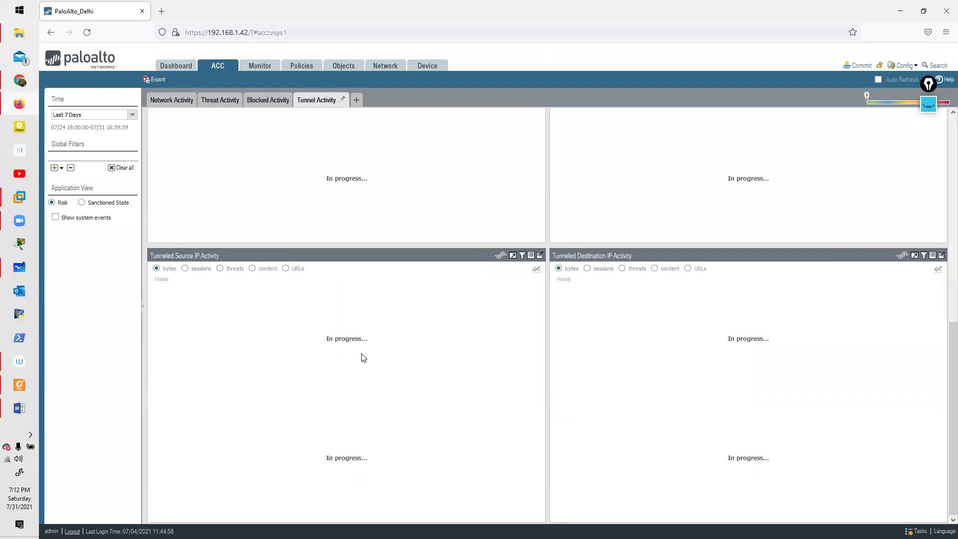
{"action": "scroll", "coordinate": [360, 362], "scroll_direction": "up", "scroll_amount": 7}
{"action": "scroll", "coordinate": [352, 347], "scroll_direction": "up", "scroll_amount": 2}
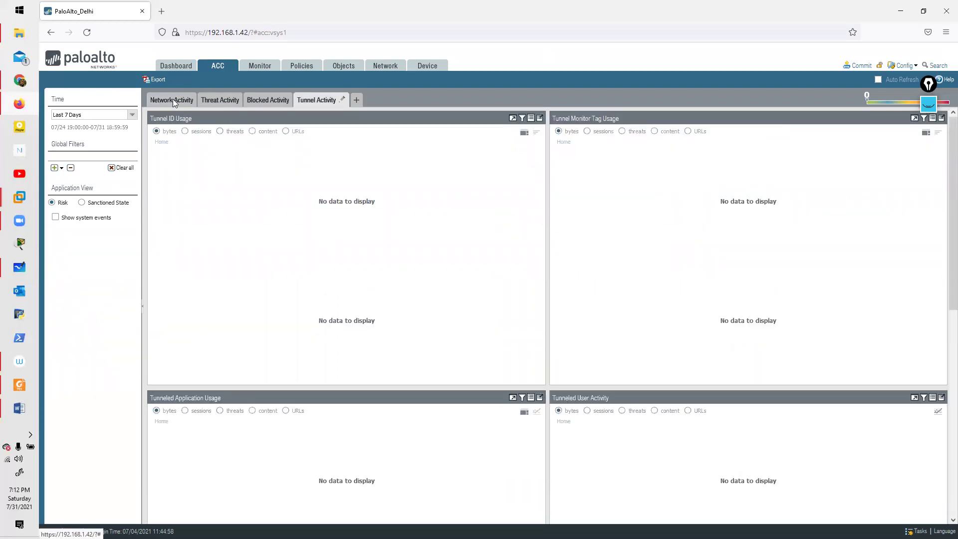
{"action": "left_click", "coordinate": [173, 100]}
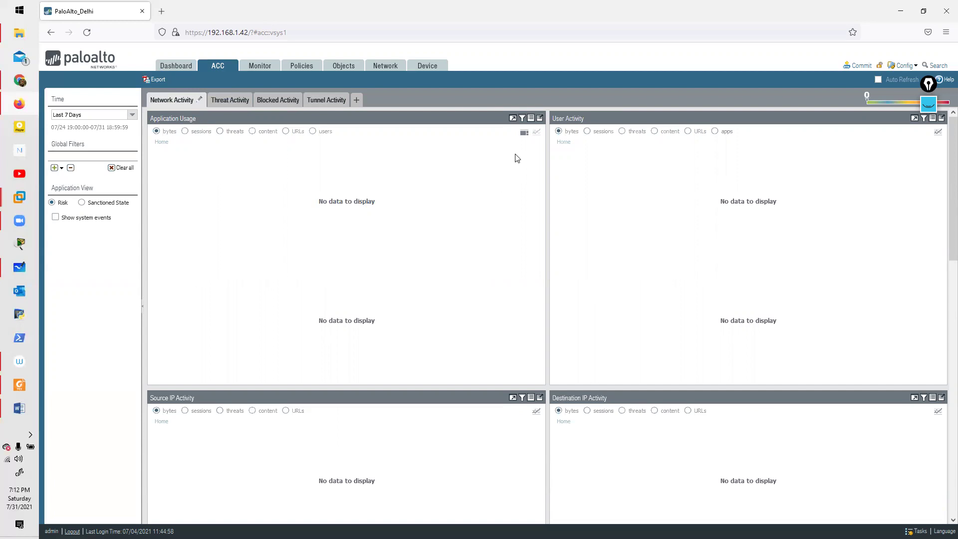
{"action": "left_click", "coordinate": [588, 132]}
{"action": "left_click", "coordinate": [625, 132]}
{"action": "left_click", "coordinate": [673, 132]}
{"action": "left_click", "coordinate": [715, 131]}
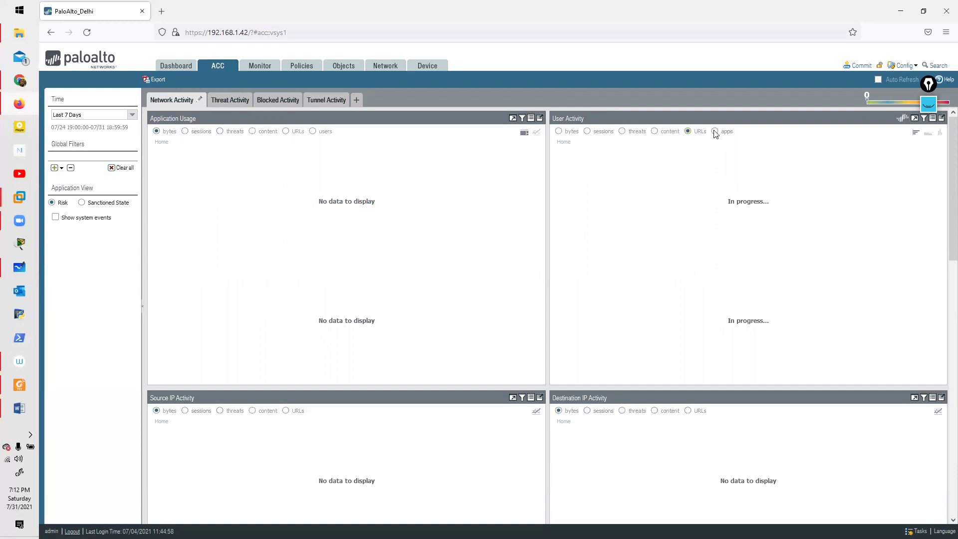
{"action": "scroll", "coordinate": [333, 317], "scroll_direction": "down", "scroll_amount": 4}
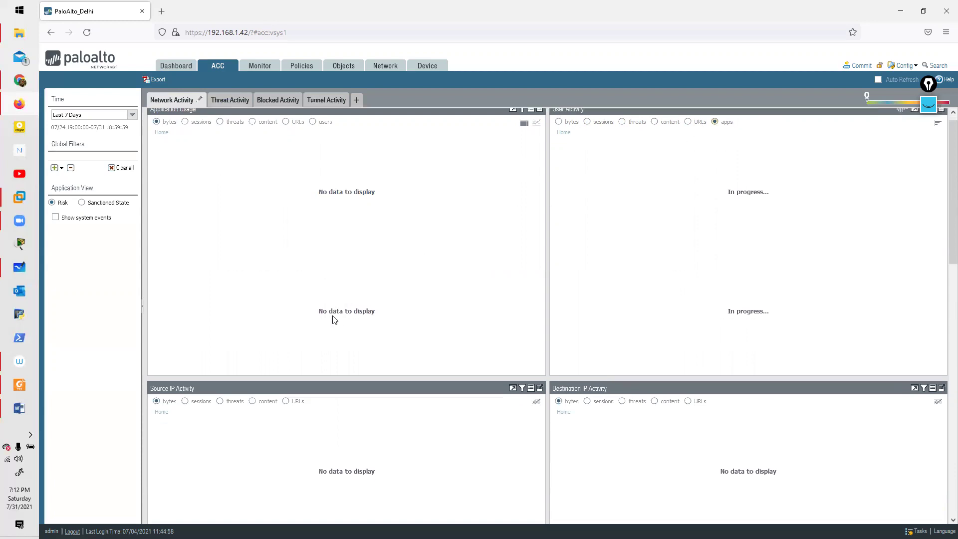
{"action": "left_click", "coordinate": [188, 281]}
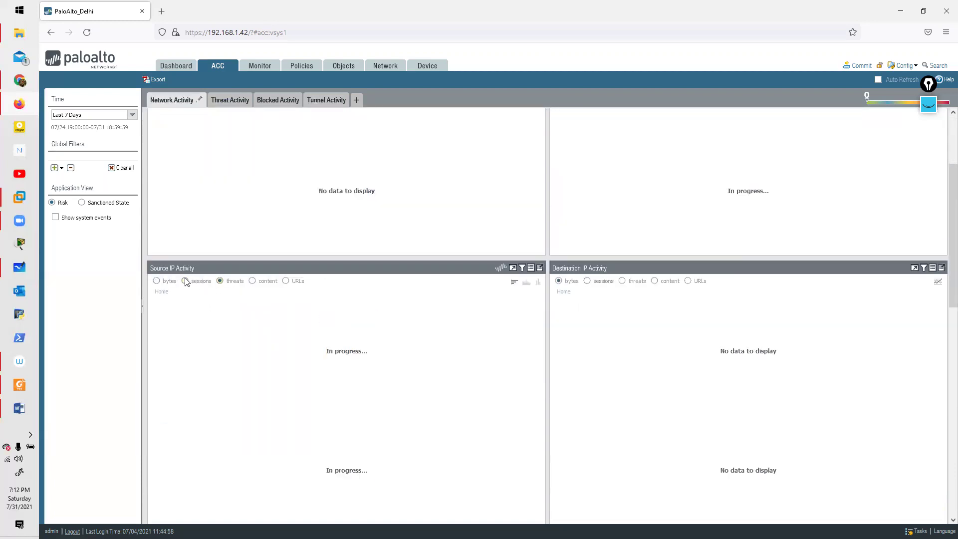
{"action": "left_click", "coordinate": [253, 281]}
{"action": "scroll", "coordinate": [253, 283], "scroll_direction": "up", "scroll_amount": 4}
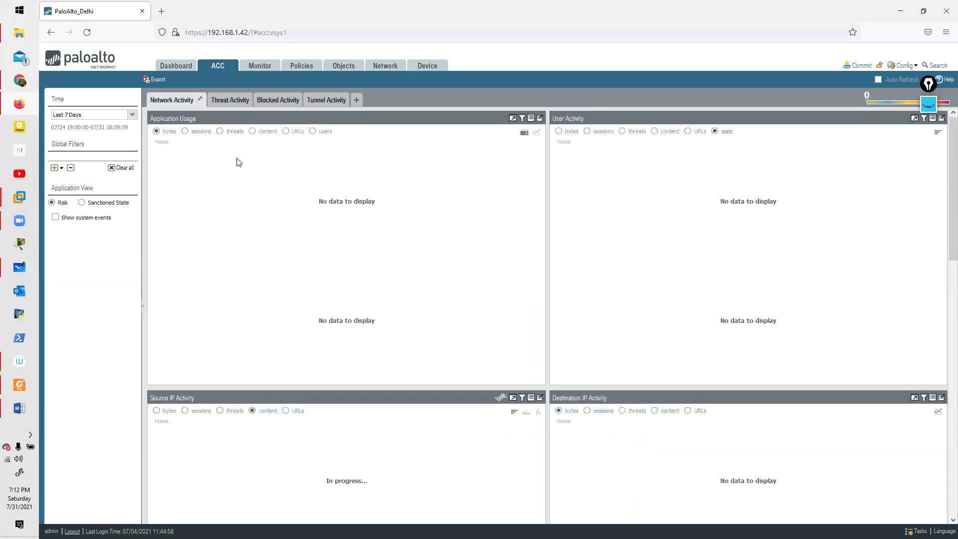
{"action": "left_click", "coordinate": [269, 72]}
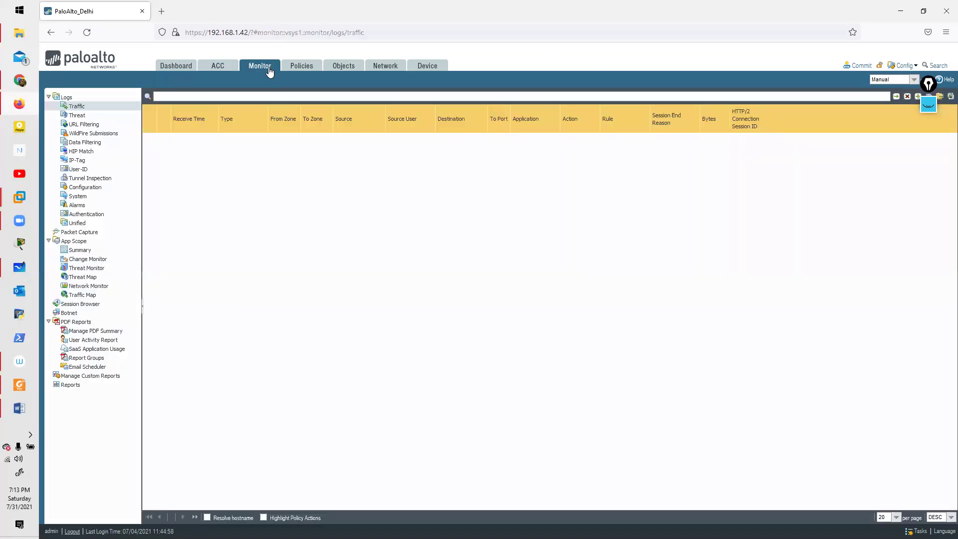
{"action": "left_click", "coordinate": [233, 69]}
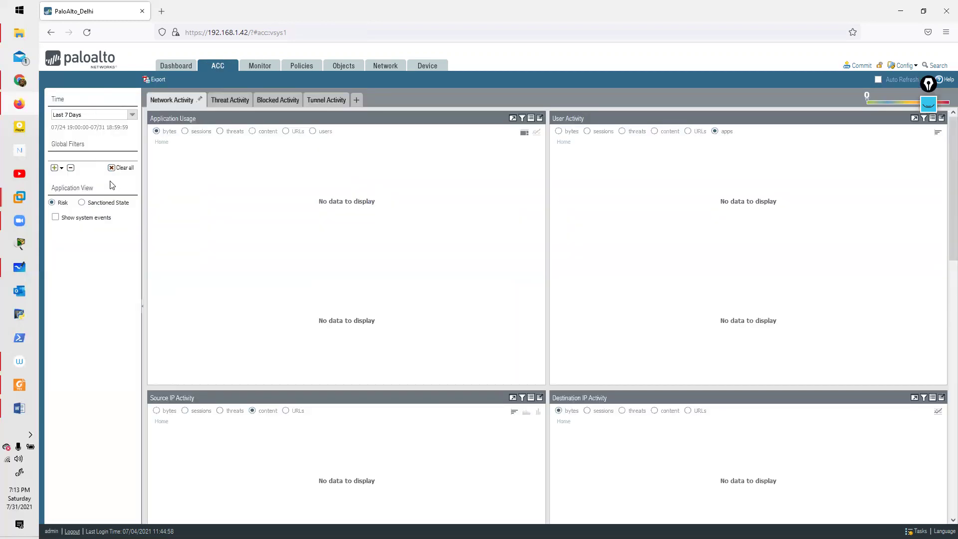
{"action": "scroll", "coordinate": [610, 296], "scroll_direction": "down", "scroll_amount": 8}
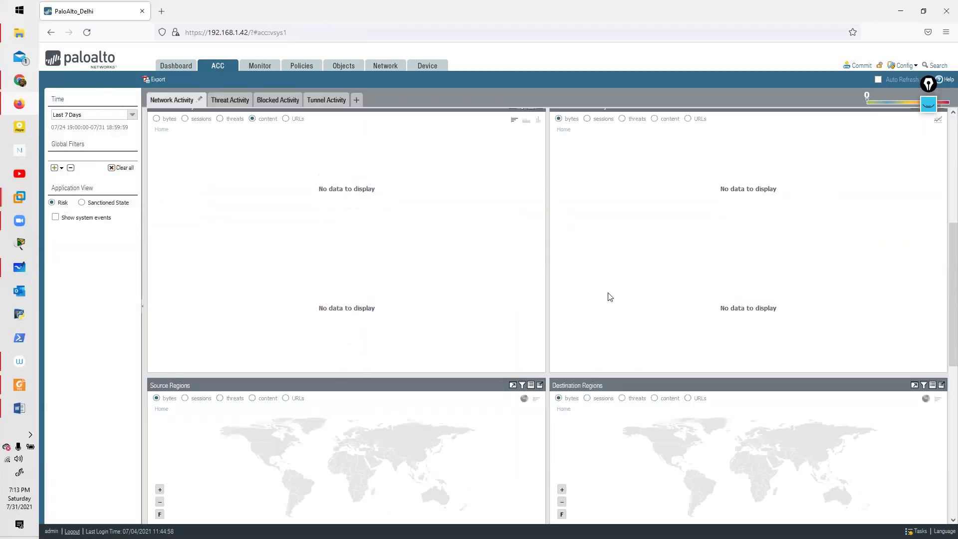
{"action": "scroll", "coordinate": [610, 296], "scroll_direction": "down", "scroll_amount": 5}
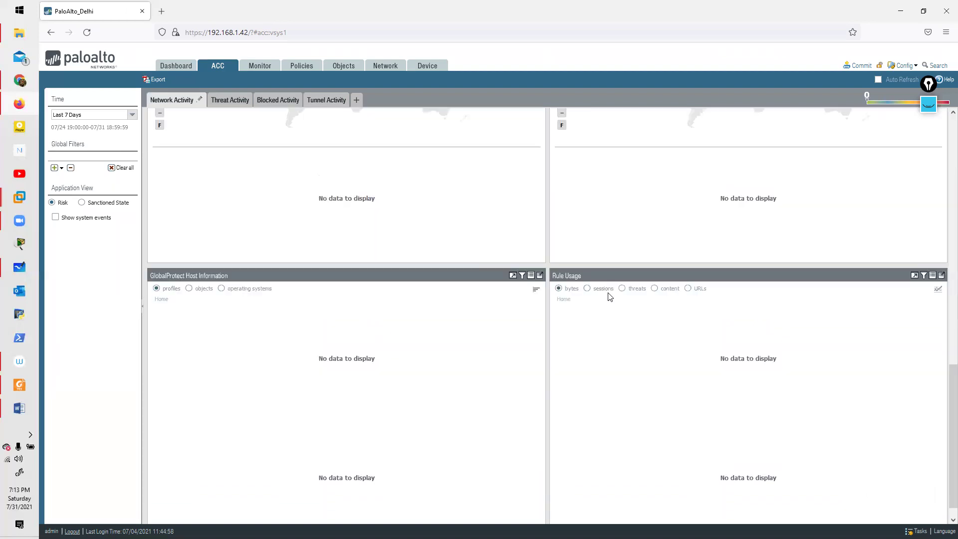
{"action": "scroll", "coordinate": [180, 250], "scroll_direction": "up", "scroll_amount": 13}
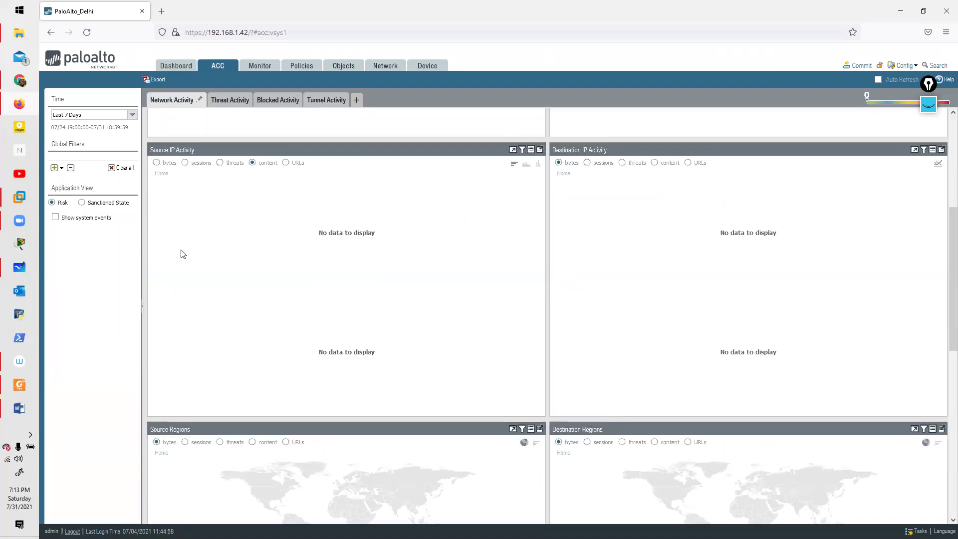
Step: Step through the Traffic, Threat, URL Filtering and WildFire Submissions logs, then switch to Chrome
{"action": "left_click", "coordinate": [268, 64]}
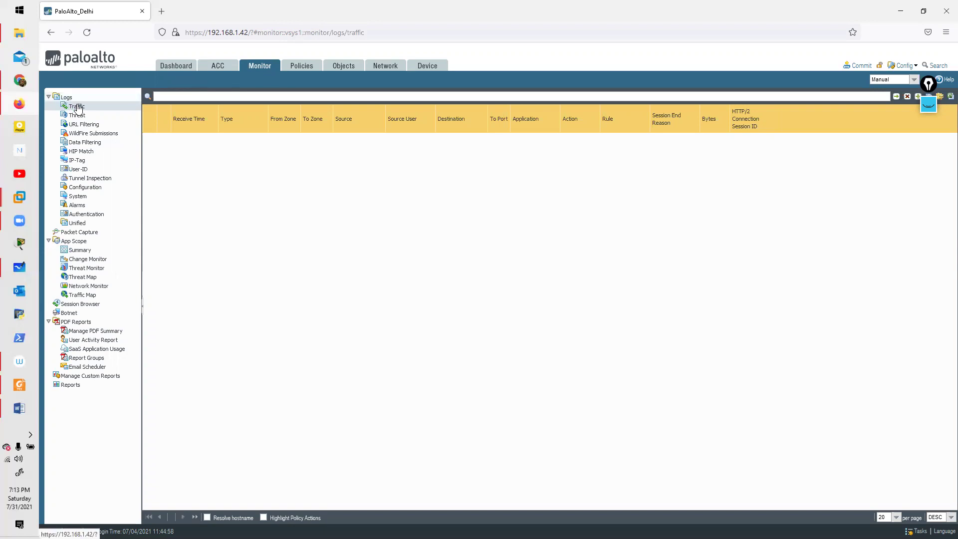
{"action": "left_click", "coordinate": [83, 117]}
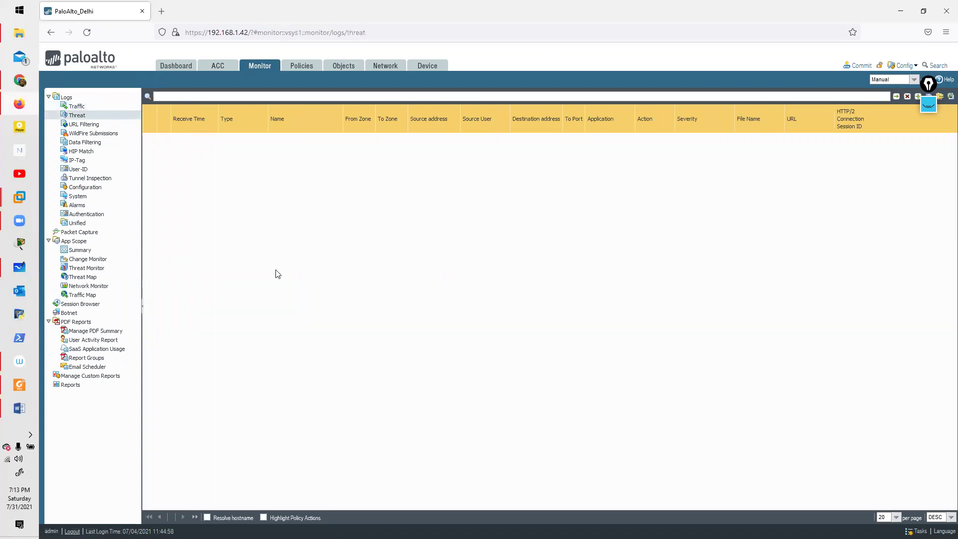
{"action": "left_click", "coordinate": [70, 125]}
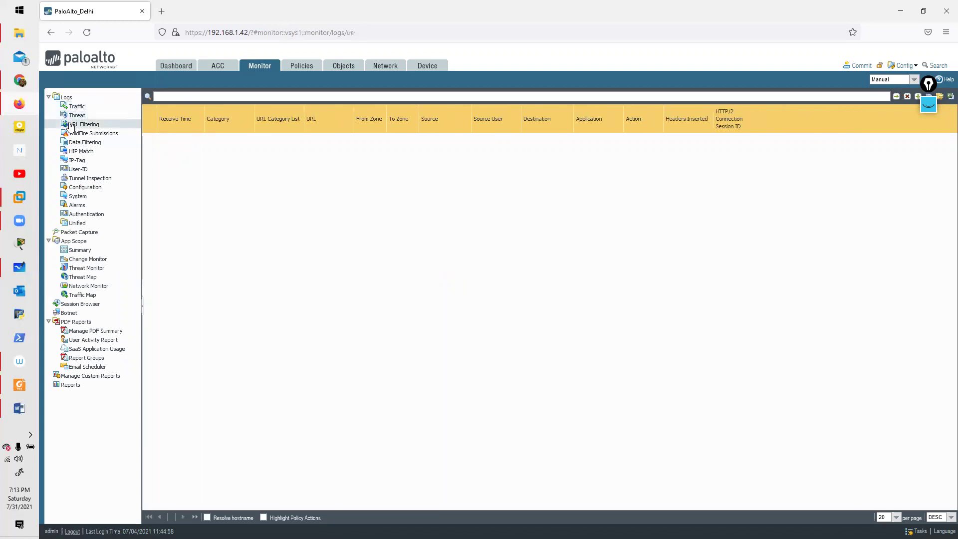
{"action": "left_click", "coordinate": [86, 133]}
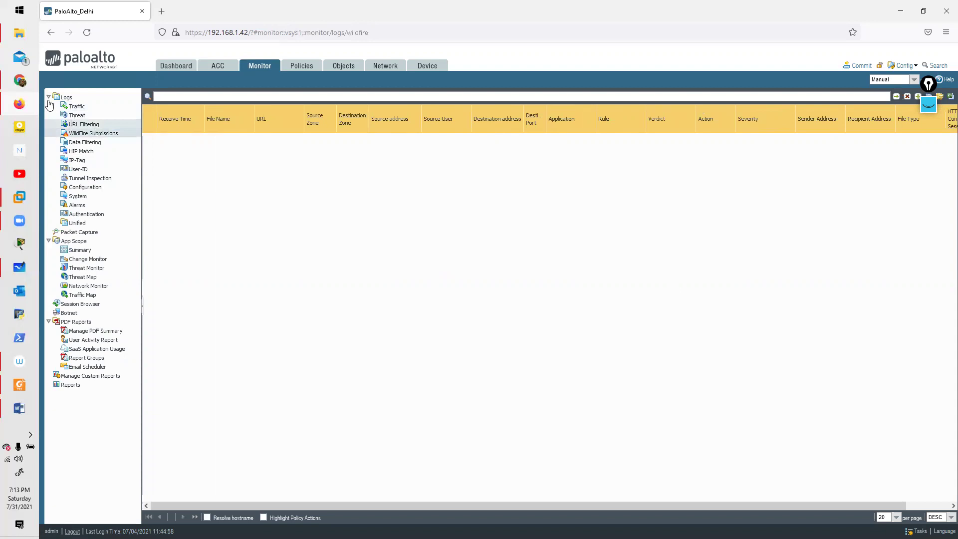
{"action": "key", "text": "alt+Tab"}
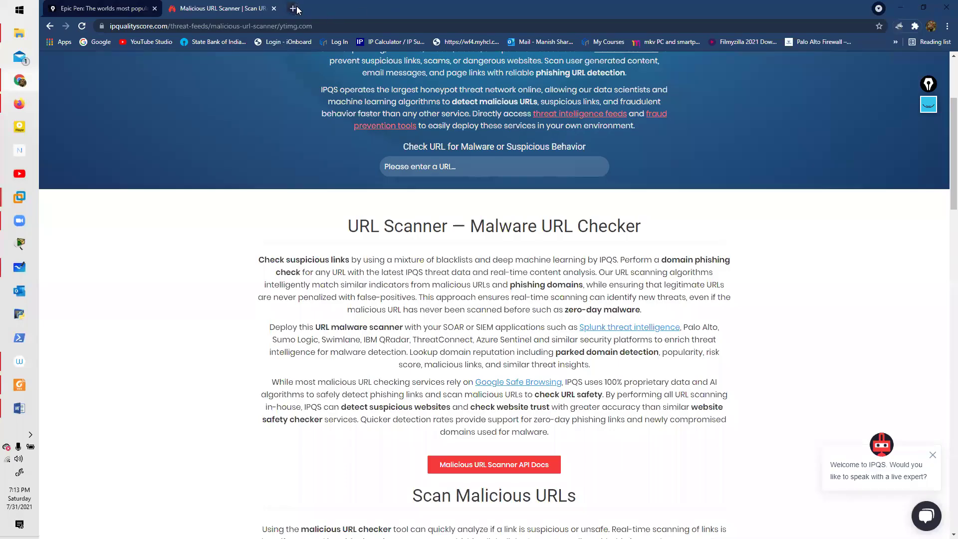
Step: Search Google Images for 'palo alto logs' in a new tab
{"action": "left_click", "coordinate": [294, 8]}
{"action": "type", "text": "pa"}
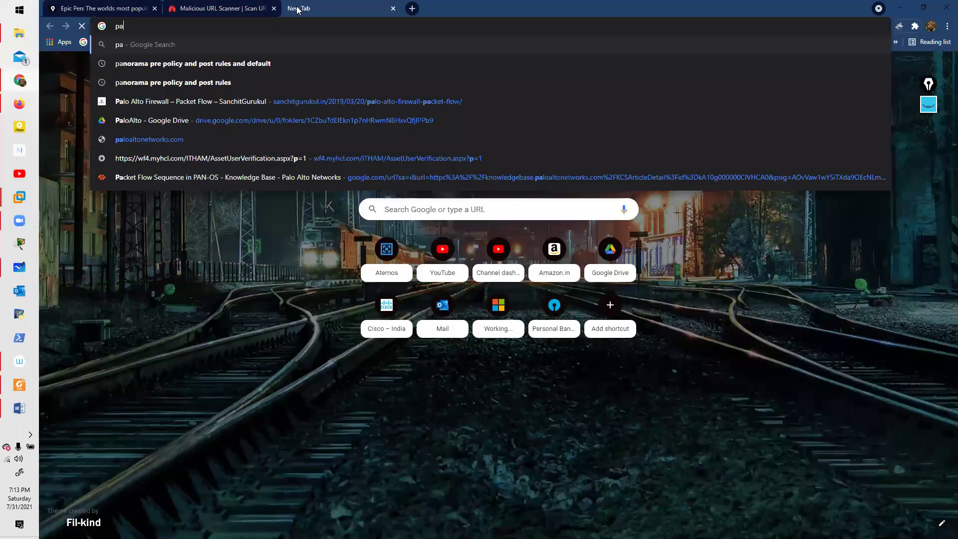
{"action": "type", "text": "lo alto logs"}
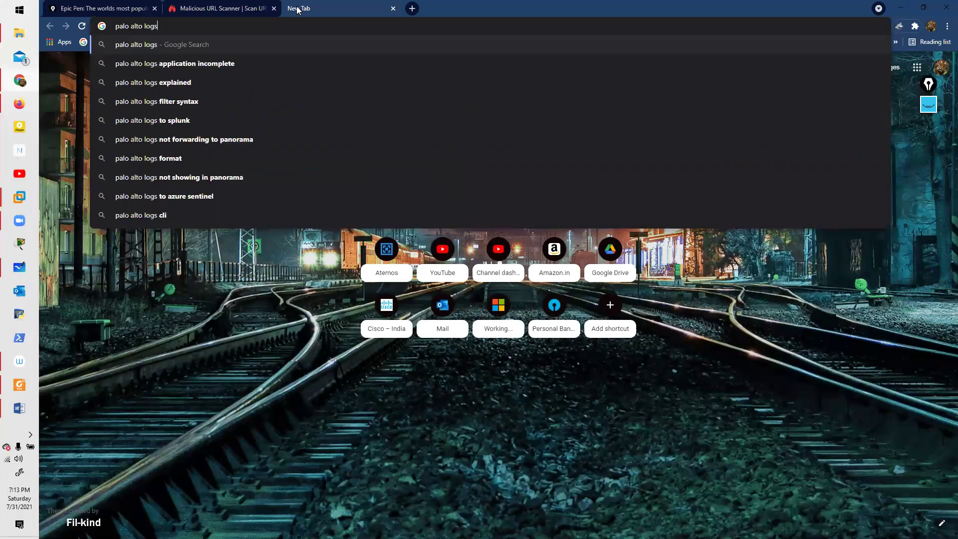
{"action": "key", "text": "Return"}
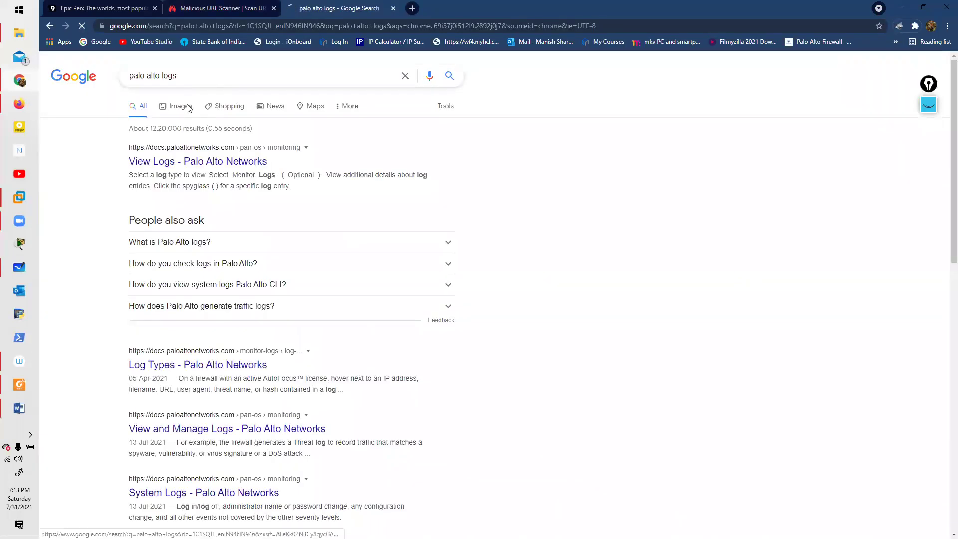
{"action": "left_click", "coordinate": [188, 104]}
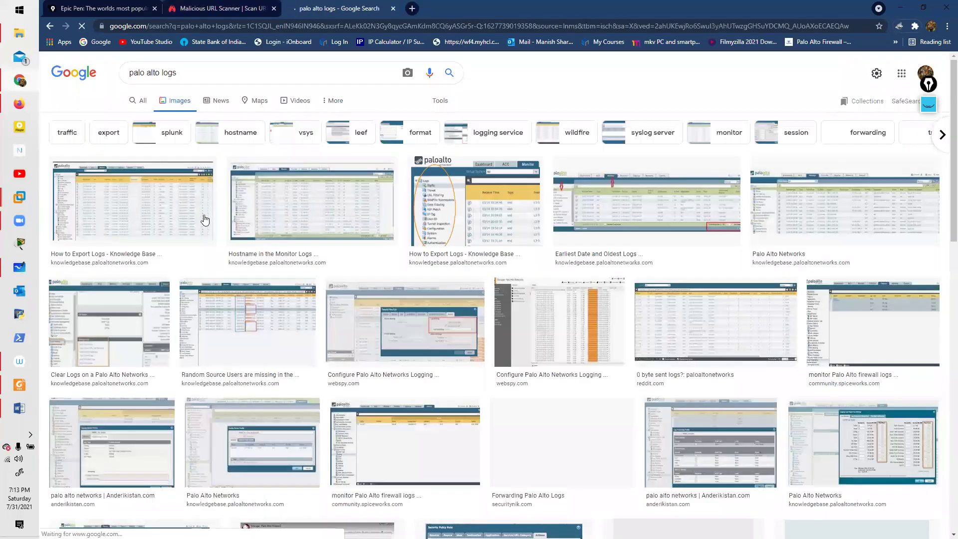
Step: Open the Knowledge Base Monitor Logs image and its article in separate tabs
{"action": "left_click", "coordinate": [269, 218]}
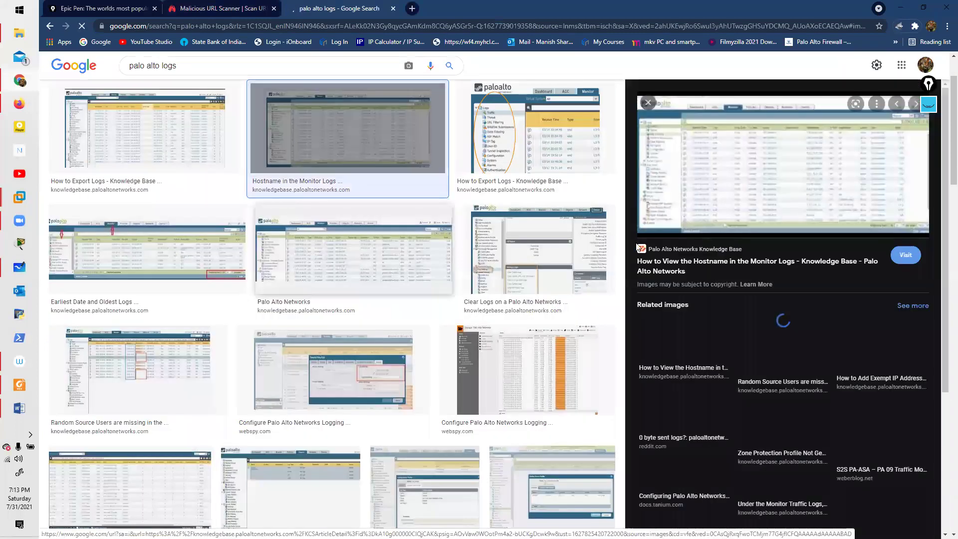
{"action": "left_click", "coordinate": [756, 191]}
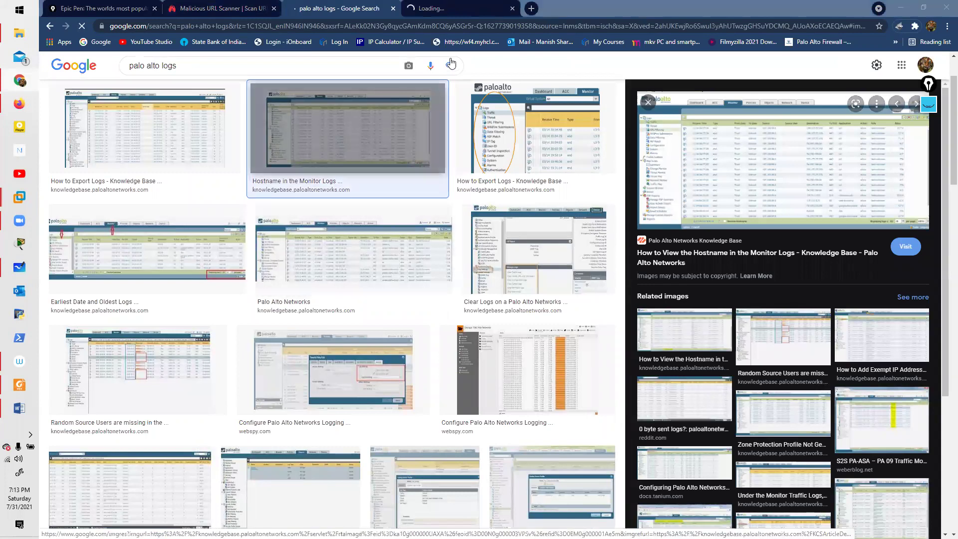
{"action": "left_click", "coordinate": [449, 9]}
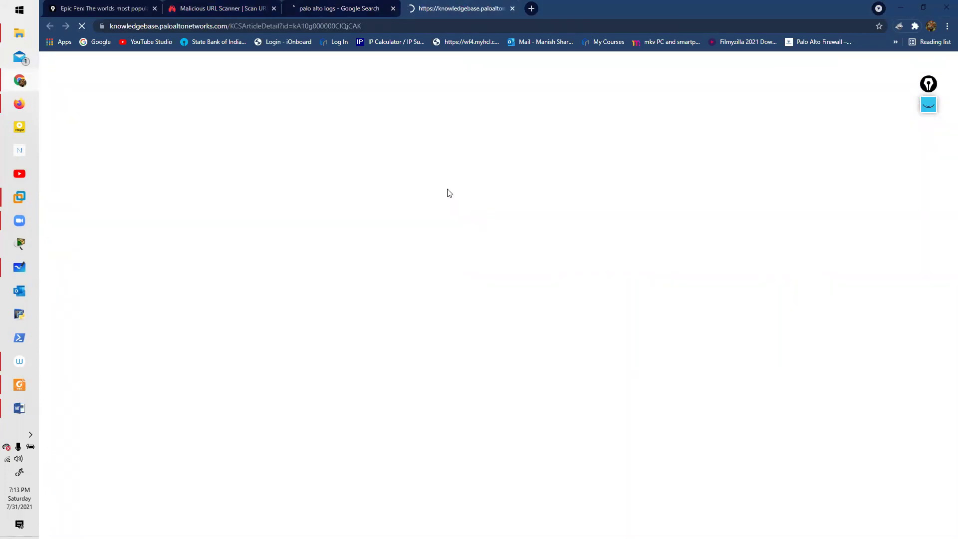
{"action": "left_click", "coordinate": [367, 10]}
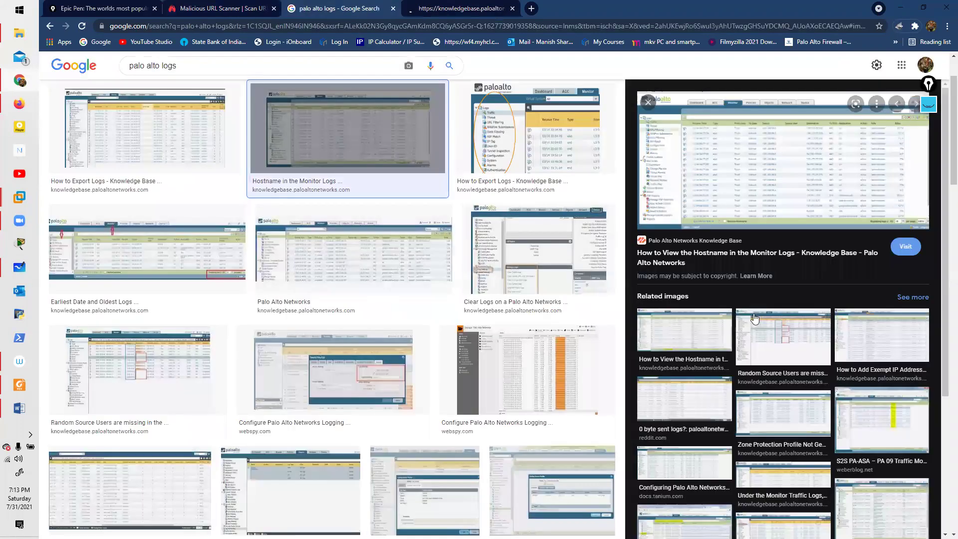
{"action": "right_click", "coordinate": [722, 184]}
{"action": "left_click", "coordinate": [767, 281]}
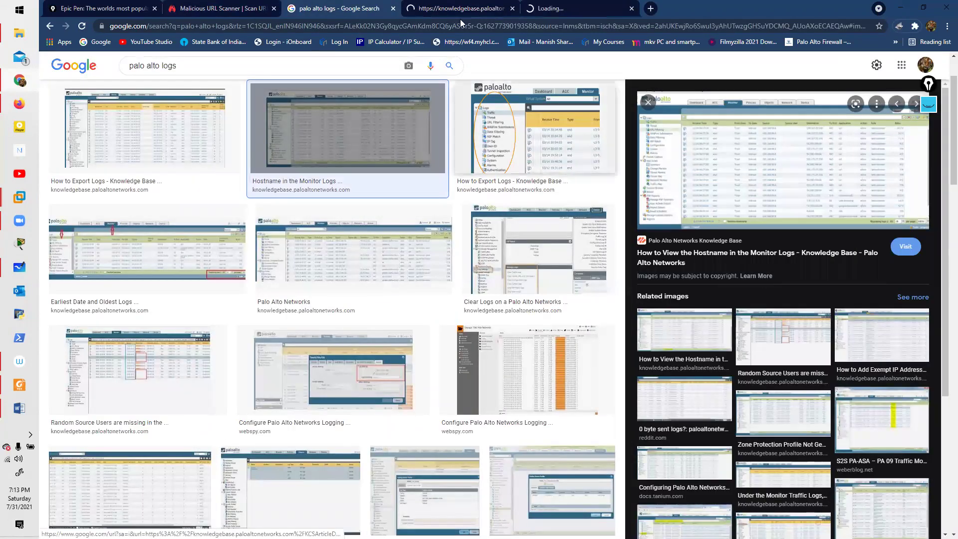
{"action": "left_click", "coordinate": [461, 18]}
Step: Close the loading article tab, circle a traffic log toolbar icon with an arrow, then wipe it
{"action": "key", "text": "ctrl+w"}
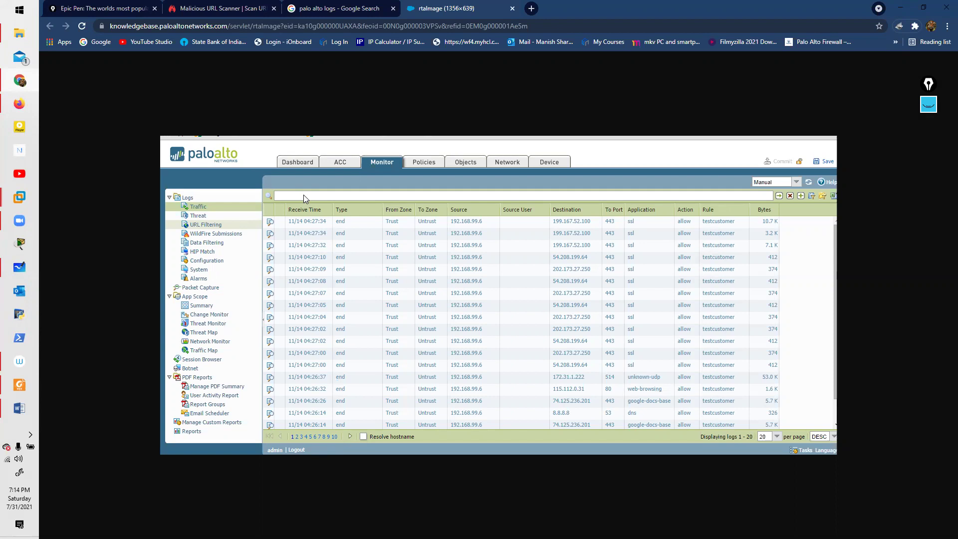
{"action": "left_click", "coordinate": [926, 105]}
{"action": "mouse_move", "coordinate": [815, 195]}
{"action": "left_mouse_down"}
{"action": "mouse_move", "coordinate": [809, 202]}
{"action": "mouse_move", "coordinate": [825, 195]}
{"action": "mouse_move", "coordinate": [832, 142]}
{"action": "mouse_move", "coordinate": [842, 150]}
{"action": "left_mouse_up"}
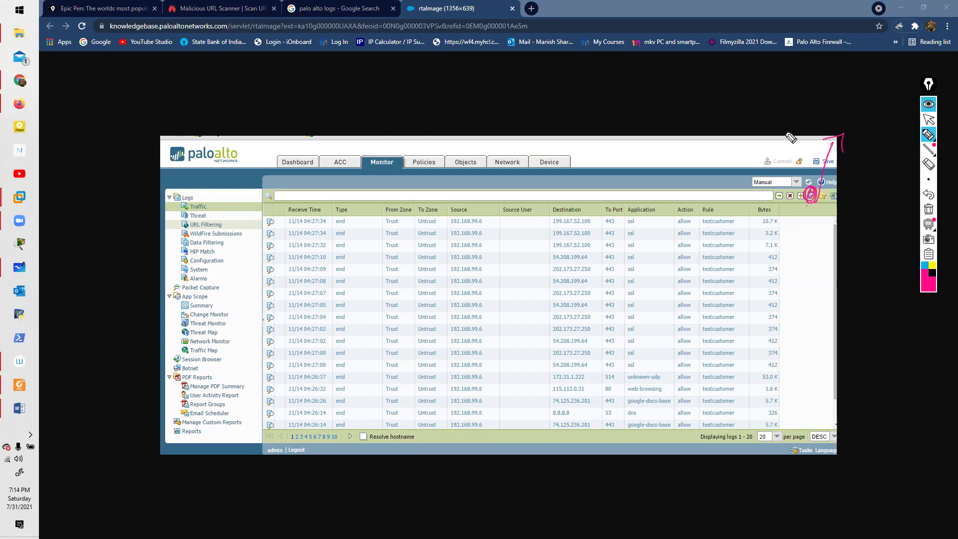
{"action": "mouse_move", "coordinate": [813, 105]}
{"action": "left_mouse_down"}
{"action": "mouse_move", "coordinate": [820, 91]}
{"action": "mouse_move", "coordinate": [834, 107]}
{"action": "mouse_move", "coordinate": [804, 108]}
{"action": "mouse_move", "coordinate": [819, 116]}
{"action": "left_mouse_up"}
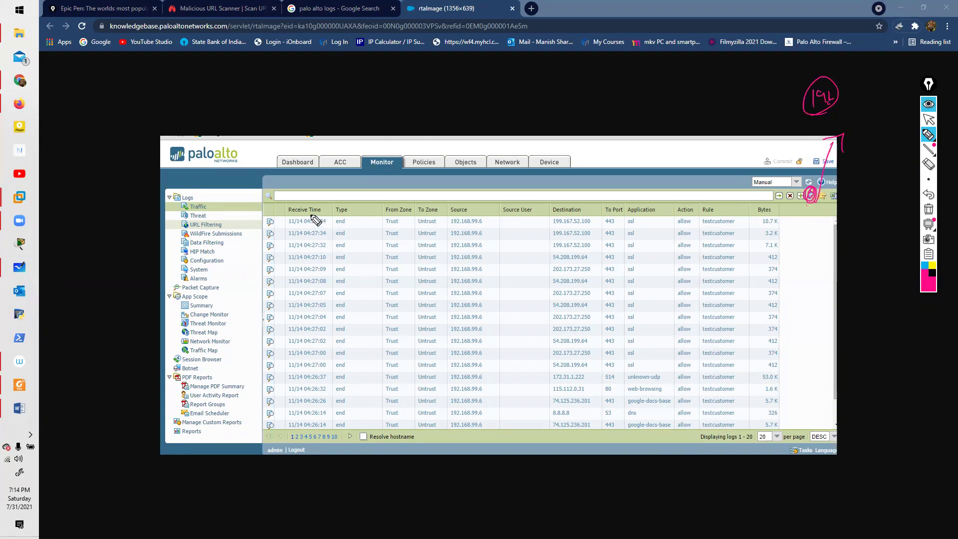
{"action": "left_click", "coordinate": [928, 209]}
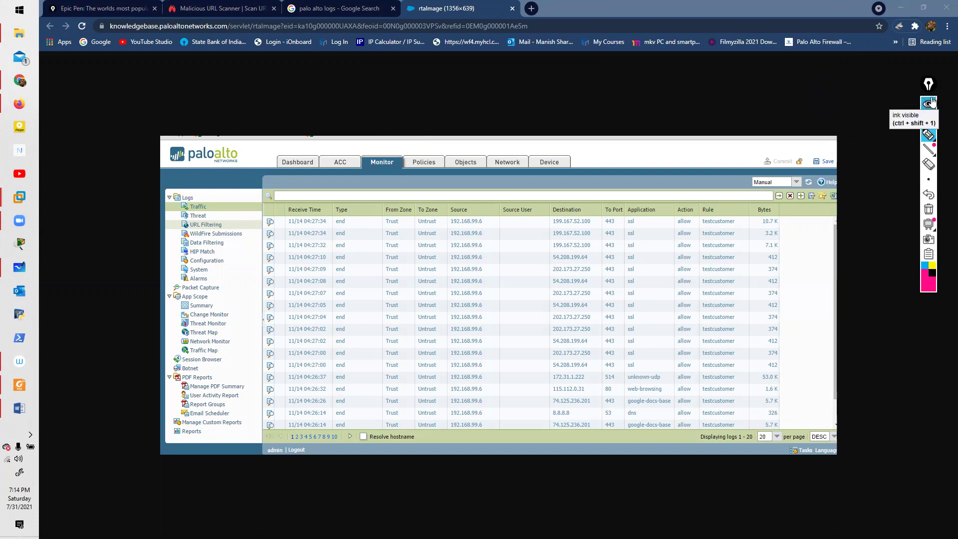
Step: Circle the export icon with an arrow and note, clear the ink, and return to results
{"action": "mouse_move", "coordinate": [842, 204]}
{"action": "left_mouse_down"}
{"action": "mouse_move", "coordinate": [842, 191]}
{"action": "mouse_move", "coordinate": [830, 203]}
{"action": "mouse_move", "coordinate": [855, 149]}
{"action": "left_mouse_up"}
{"action": "mouse_move", "coordinate": [847, 116]}
{"action": "left_mouse_down"}
{"action": "mouse_move", "coordinate": [854, 129]}
{"action": "mouse_move", "coordinate": [888, 98]}
{"action": "mouse_move", "coordinate": [842, 125]}
{"action": "mouse_move", "coordinate": [854, 86]}
{"action": "left_mouse_up"}
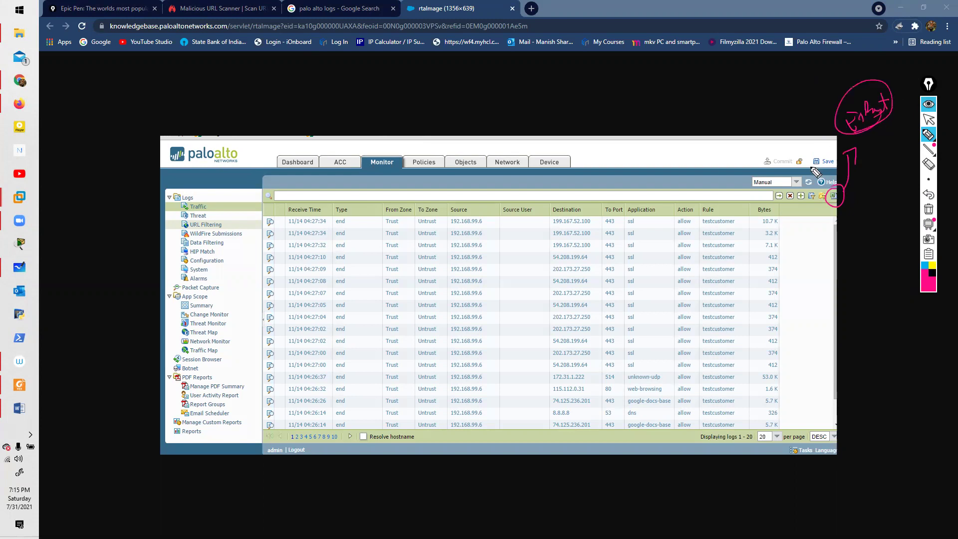
{"action": "left_click", "coordinate": [929, 224]}
{"action": "left_click", "coordinate": [929, 106]}
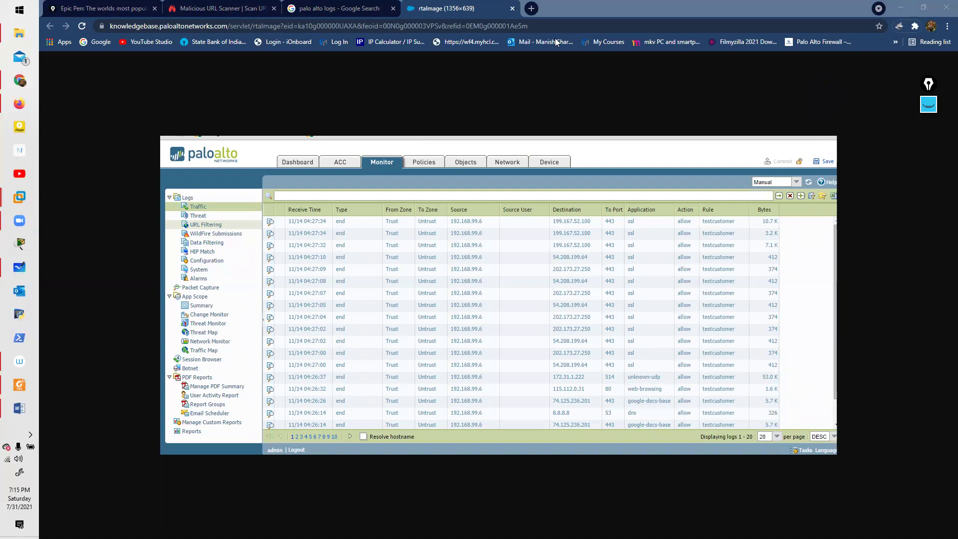
{"action": "left_click", "coordinate": [290, 7]}
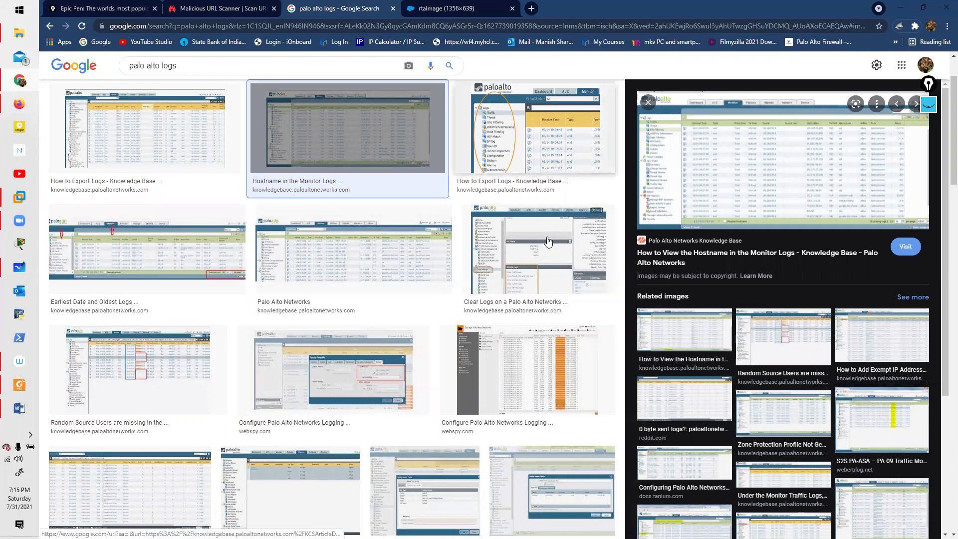
Step: Browse related previews: clearing logs, 0 byte sent logs, Weberblog traffic log, security profiles video
{"action": "left_click", "coordinate": [525, 280]}
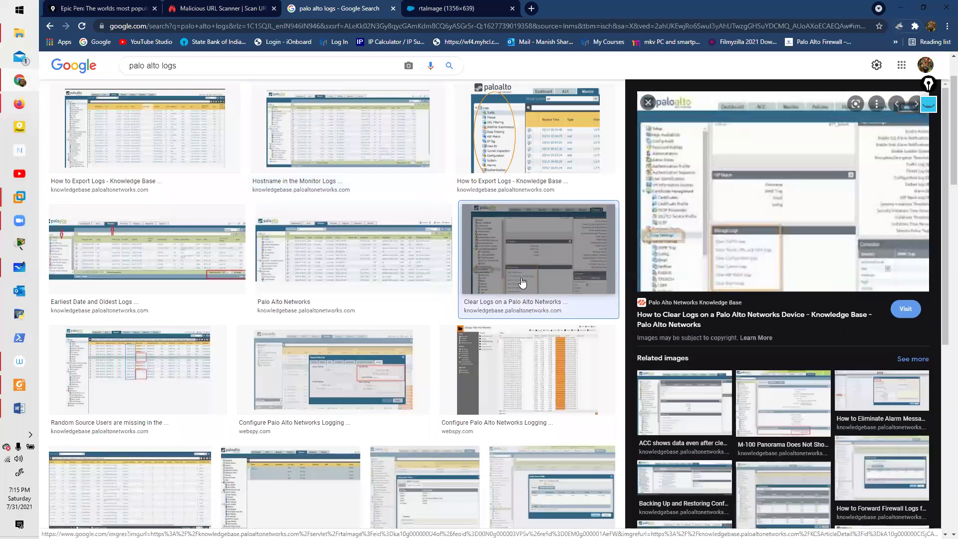
{"action": "scroll", "coordinate": [220, 310], "scroll_direction": "down", "scroll_amount": 3}
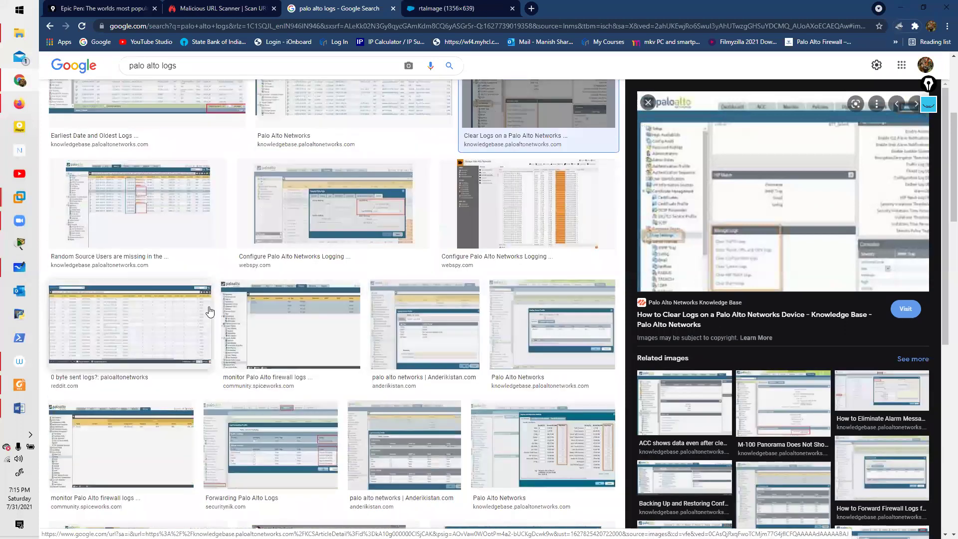
{"action": "left_click", "coordinate": [209, 312]}
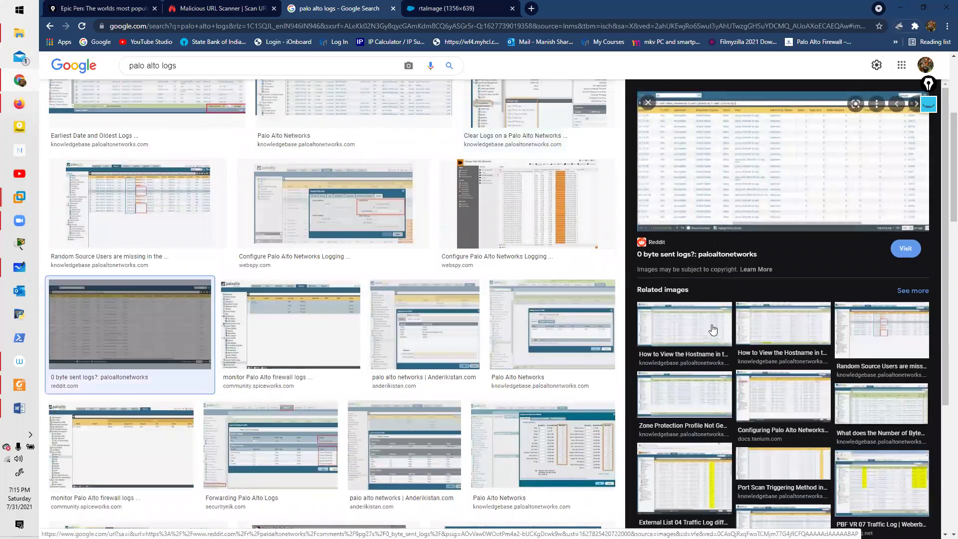
{"action": "scroll", "coordinate": [712, 329], "scroll_direction": "down", "scroll_amount": 3}
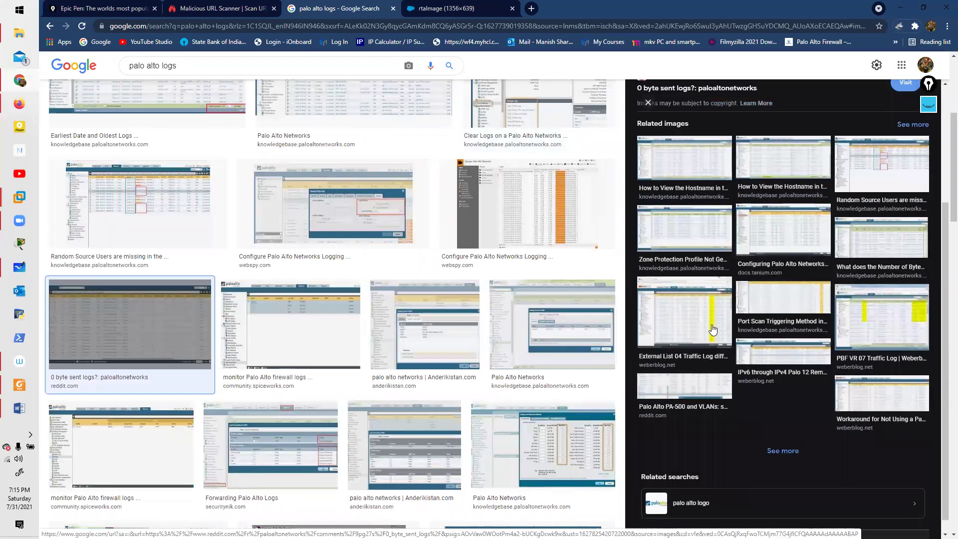
{"action": "left_click", "coordinate": [713, 329]}
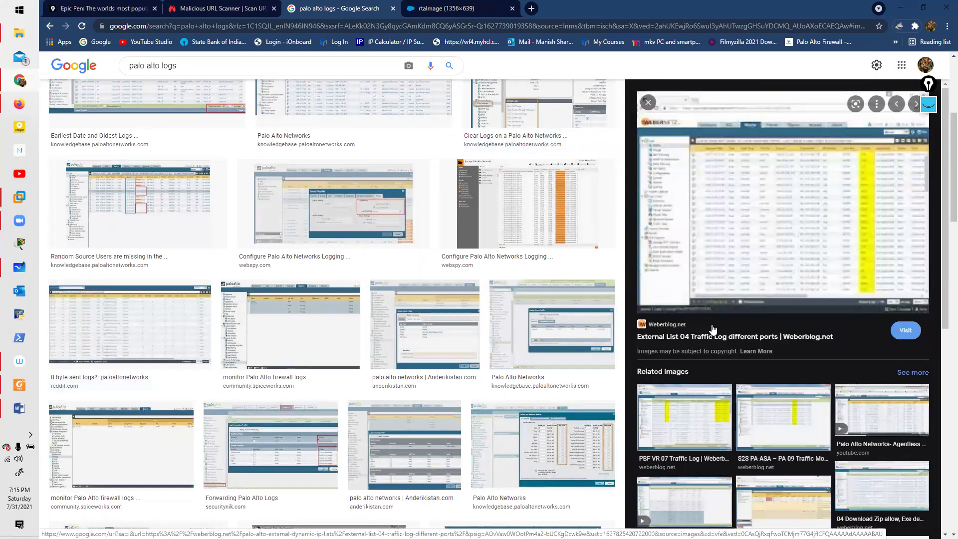
{"action": "scroll", "coordinate": [712, 330], "scroll_direction": "down", "scroll_amount": 3}
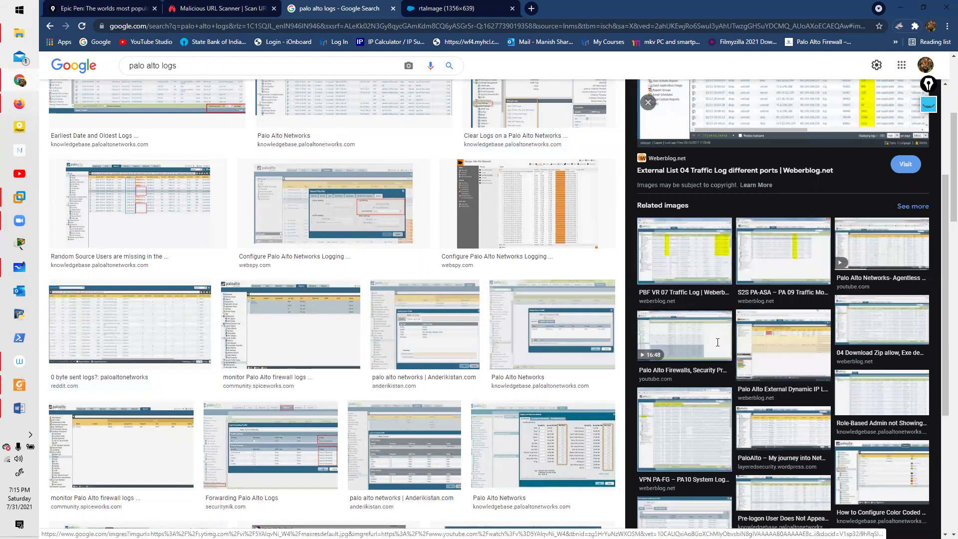
{"action": "left_click", "coordinate": [717, 342]}
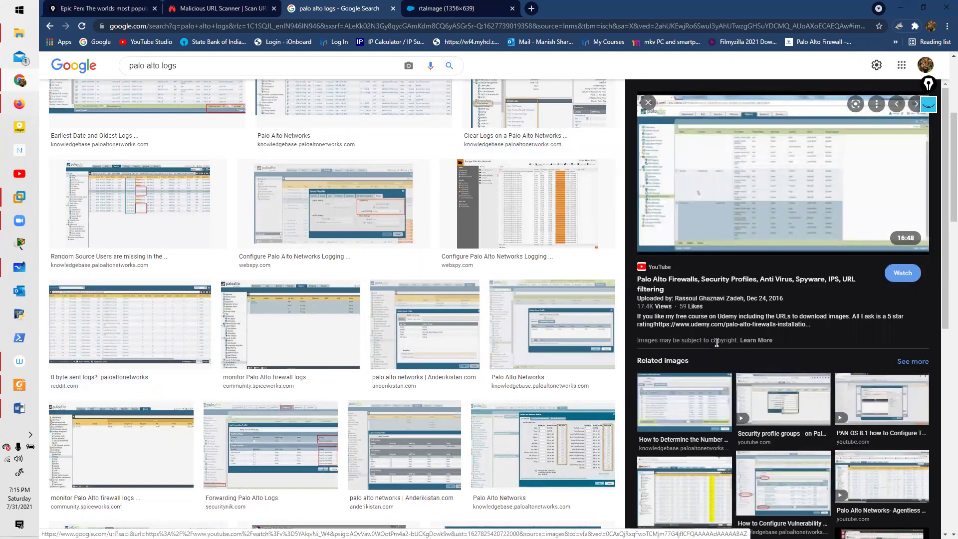
{"action": "scroll", "coordinate": [717, 342], "scroll_direction": "down", "scroll_amount": 6}
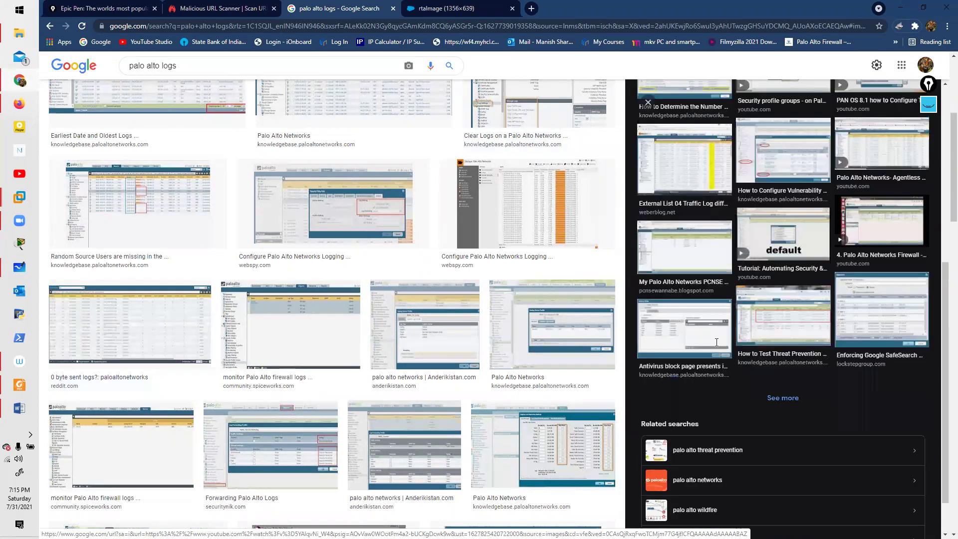
Step: Preview the SafeSearch screenshot, then the Tanium WildFire configuration screenshot, and bring up its options
{"action": "left_click", "coordinate": [841, 295]}
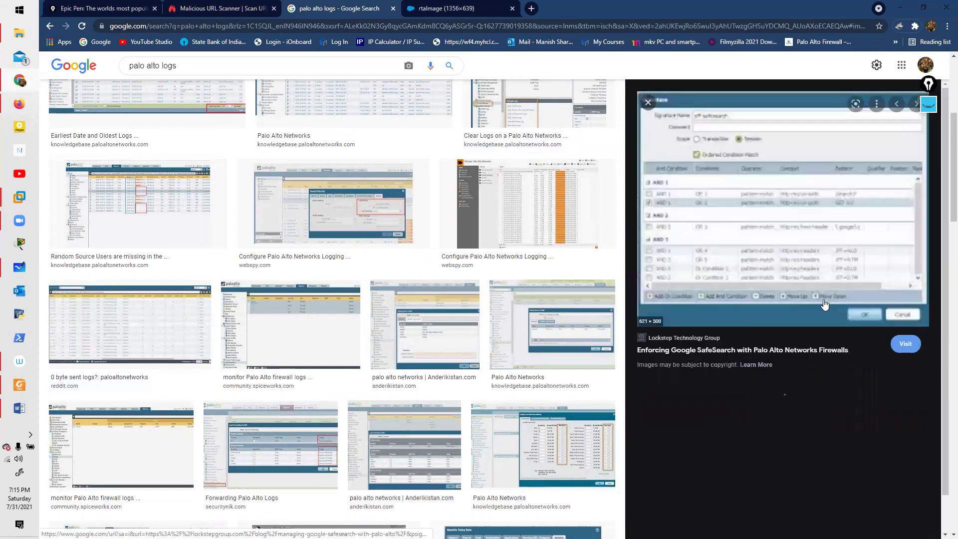
{"action": "scroll", "coordinate": [767, 322], "scroll_direction": "down", "scroll_amount": 7}
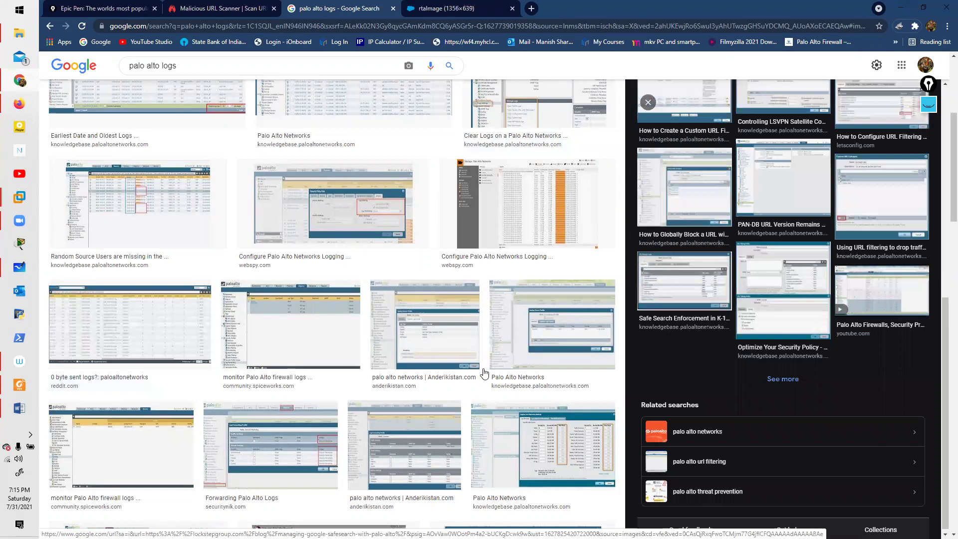
{"action": "scroll", "coordinate": [343, 334], "scroll_direction": "down", "scroll_amount": 3}
{"action": "left_click", "coordinate": [153, 373]}
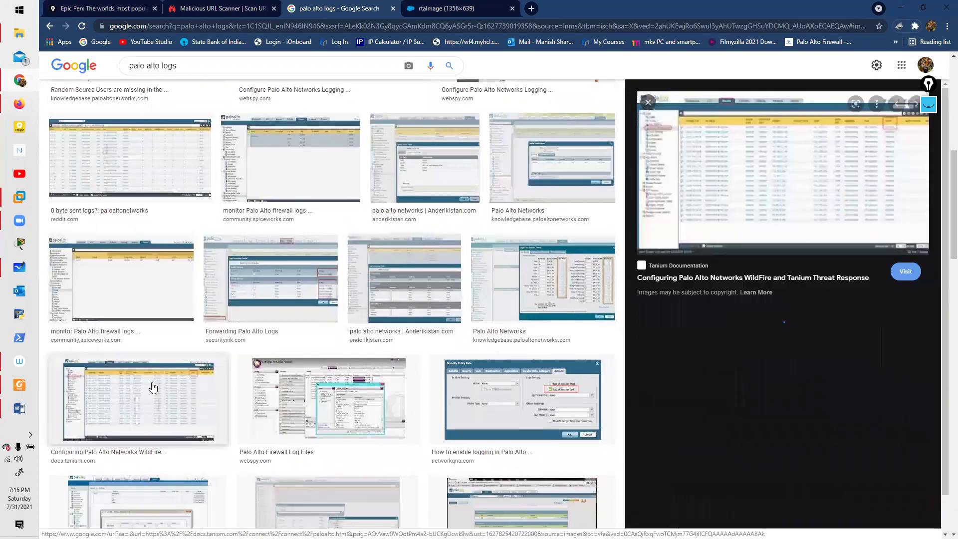
{"action": "scroll", "coordinate": [390, 301], "scroll_direction": "down", "scroll_amount": 1}
{"action": "scroll", "coordinate": [389, 301], "scroll_direction": "down", "scroll_amount": 6}
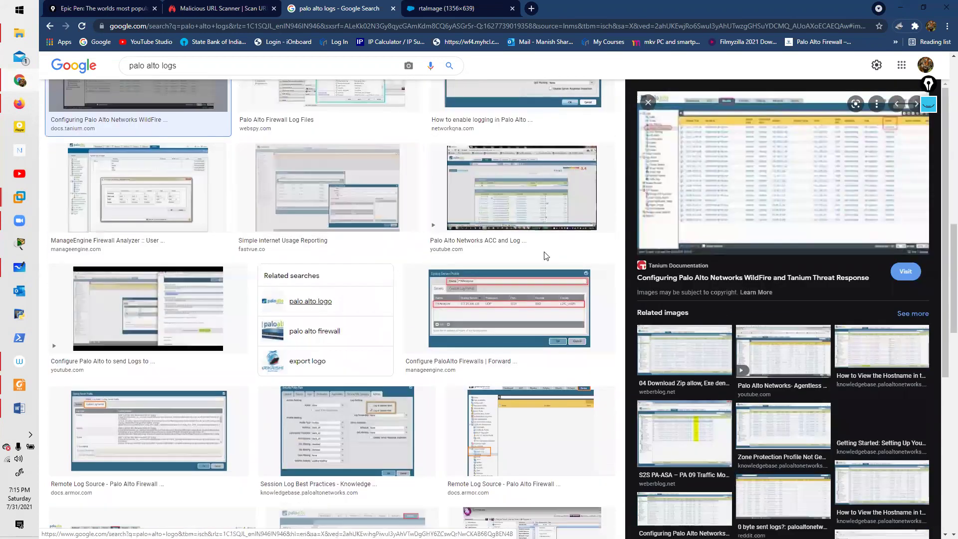
{"action": "right_click", "coordinate": [722, 223]}
Step: Open the Tanium WildFire image in a new tab and mark the WildFire Submissions log type
{"action": "left_click", "coordinate": [765, 310]}
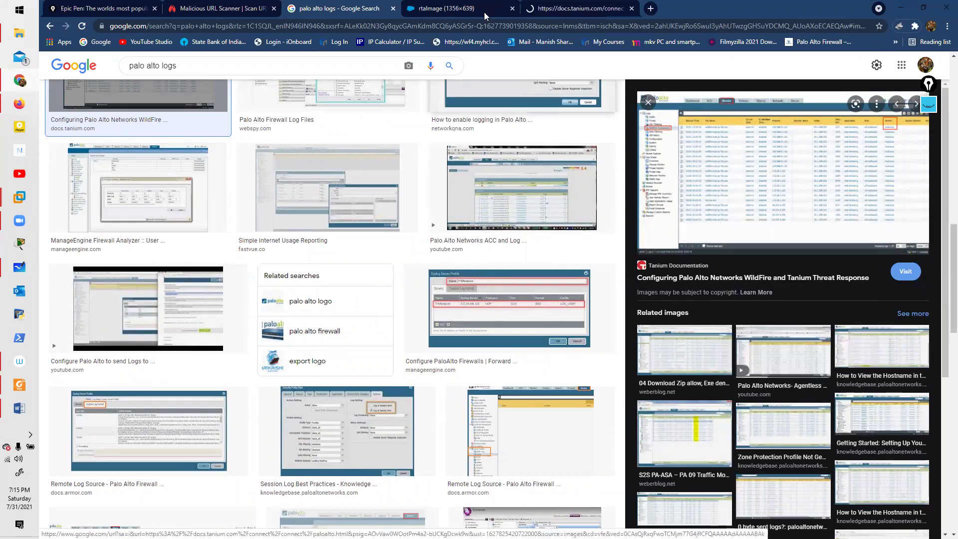
{"action": "left_click", "coordinate": [479, 8]}
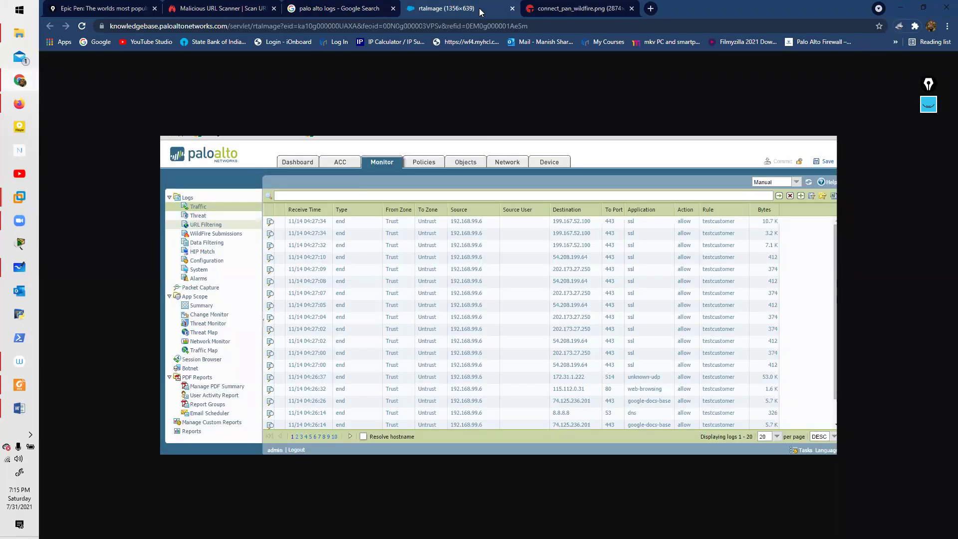
{"action": "key", "text": "ctrl+Tab"}
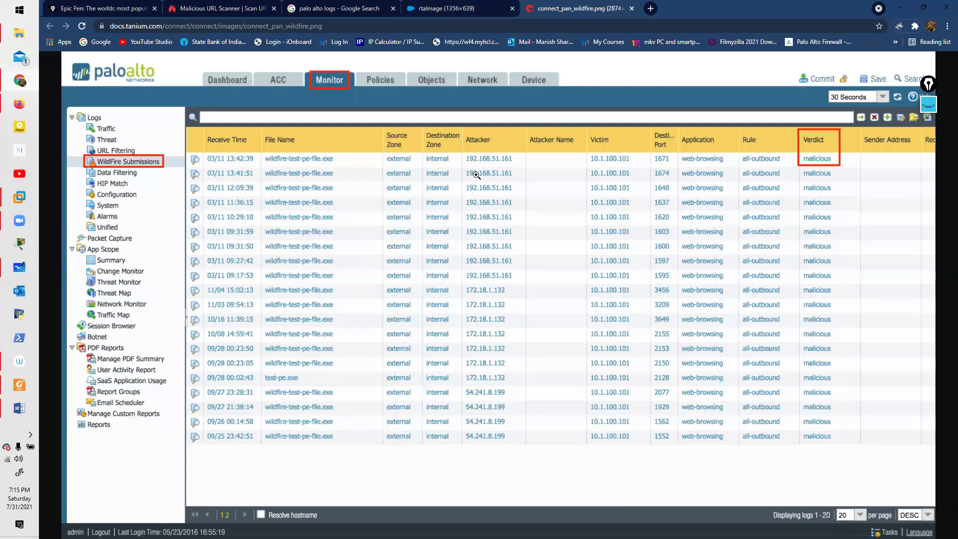
{"action": "left_click", "coordinate": [923, 105]}
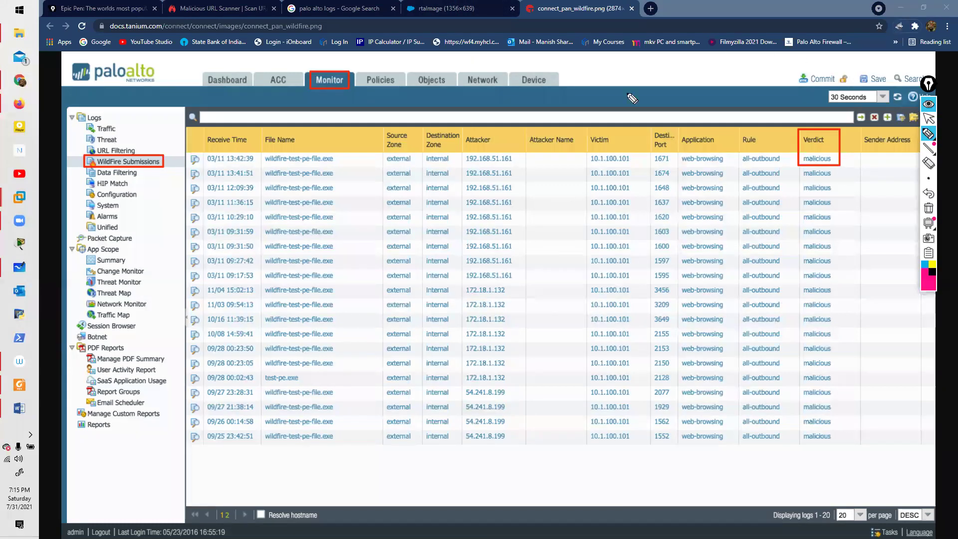
{"action": "left_click_drag", "start_coordinate": [175, 162], "coordinate": [166, 163]}
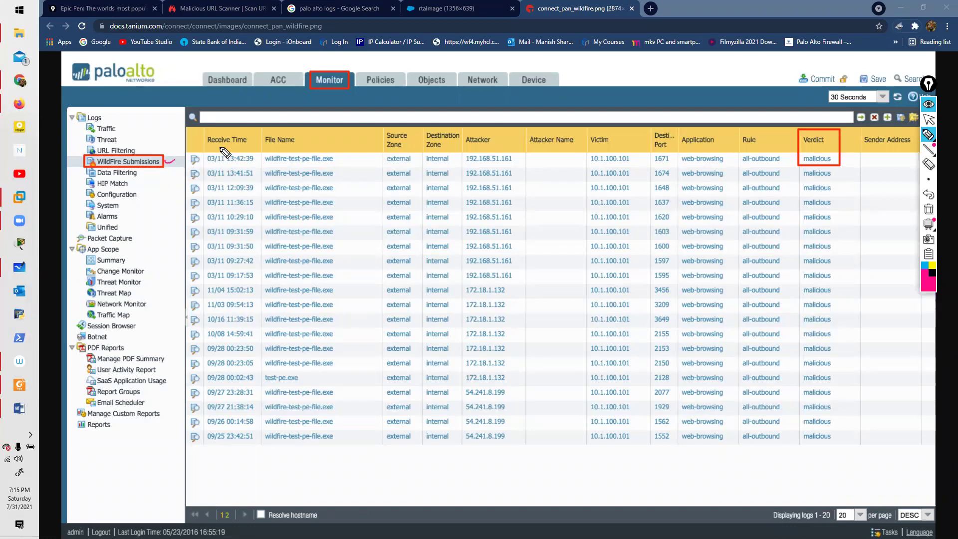
Step: Circle Receive Time, source zone, attacker 192.168.51.161, victim 10.1.100.101, Verdict and 30 Seconds refresh
{"action": "mouse_move", "coordinate": [258, 143]}
{"action": "left_mouse_down"}
{"action": "mouse_move", "coordinate": [255, 135]}
{"action": "mouse_move", "coordinate": [302, 163]}
{"action": "mouse_move", "coordinate": [334, 162]}
{"action": "left_mouse_up"}
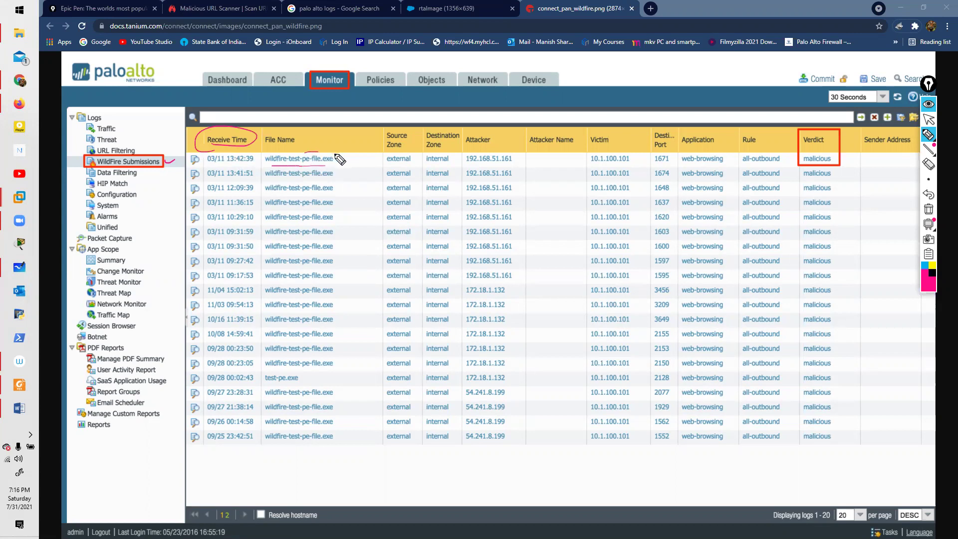
{"action": "mouse_move", "coordinate": [408, 157]}
{"action": "left_mouse_down"}
{"action": "mouse_move", "coordinate": [388, 163]}
{"action": "mouse_move", "coordinate": [452, 151]}
{"action": "left_mouse_up"}
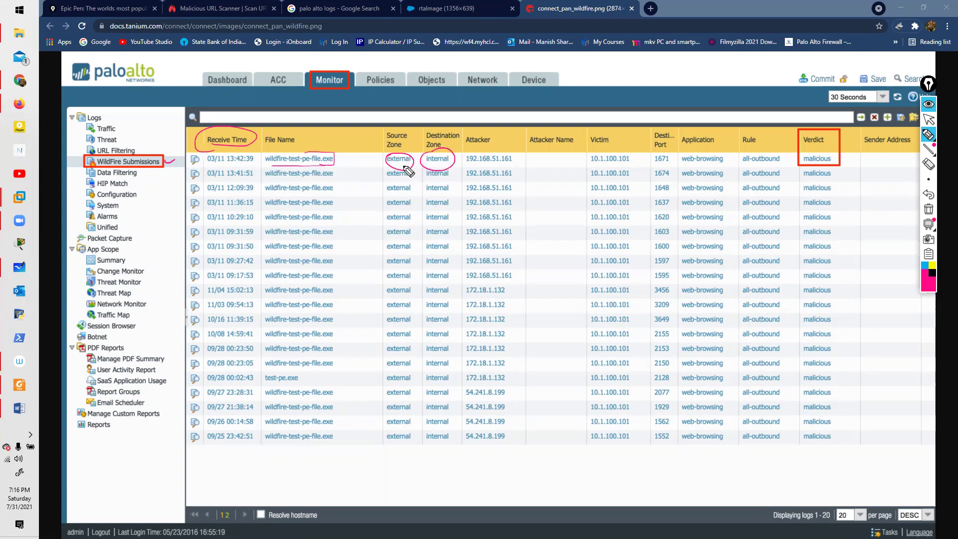
{"action": "mouse_move", "coordinate": [470, 168]}
{"action": "left_mouse_down"}
{"action": "mouse_move", "coordinate": [512, 155]}
{"action": "mouse_move", "coordinate": [501, 167]}
{"action": "mouse_move", "coordinate": [470, 149]}
{"action": "left_mouse_up"}
{"action": "left_click_drag", "start_coordinate": [589, 163], "coordinate": [727, 156]}
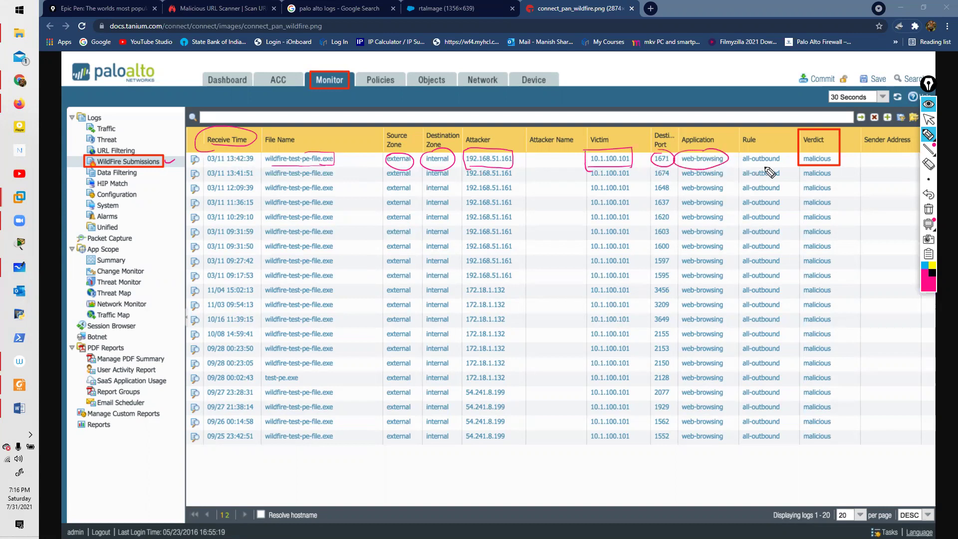
{"action": "mouse_move", "coordinate": [831, 149]}
{"action": "left_mouse_down"}
{"action": "mouse_move", "coordinate": [823, 136]}
{"action": "mouse_move", "coordinate": [798, 146]}
{"action": "mouse_move", "coordinate": [828, 134]}
{"action": "mouse_move", "coordinate": [834, 155]}
{"action": "mouse_move", "coordinate": [805, 161]}
{"action": "mouse_move", "coordinate": [828, 152]}
{"action": "left_mouse_up"}
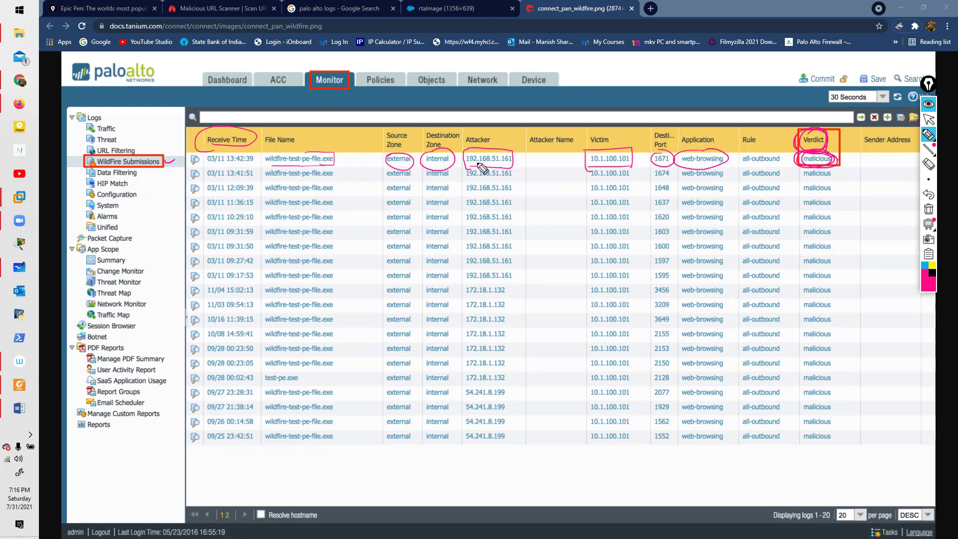
{"action": "mouse_move", "coordinate": [847, 89]}
{"action": "left_mouse_down"}
{"action": "mouse_move", "coordinate": [811, 94]}
{"action": "mouse_move", "coordinate": [815, 102]}
{"action": "mouse_move", "coordinate": [884, 91]}
{"action": "mouse_move", "coordinate": [829, 80]}
{"action": "left_mouse_up"}
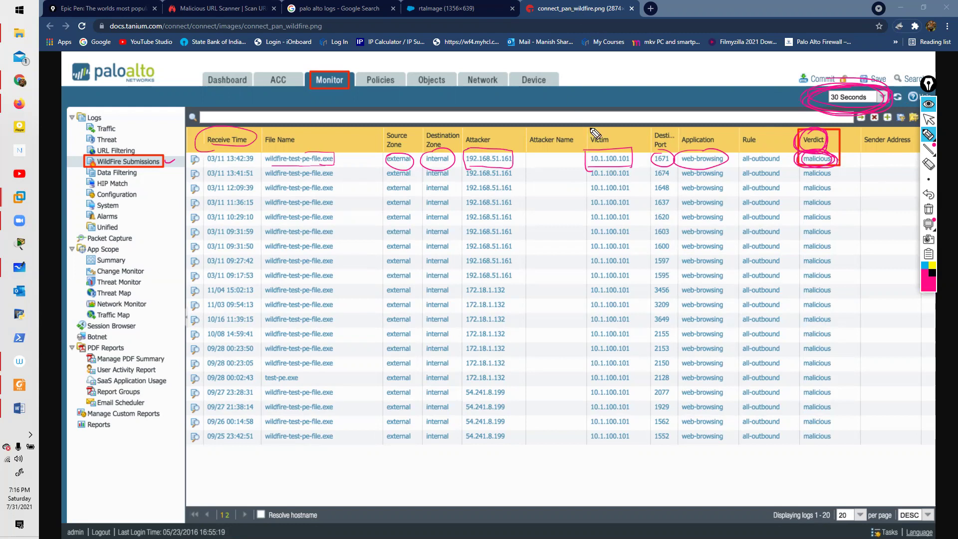
Step: Outline the Victim column, mark repeated attacker IPs 192.168.51.161, 172.18.1.132, 54.241.8.199, then erase
{"action": "mouse_move", "coordinate": [608, 105]}
{"action": "left_mouse_down"}
{"action": "mouse_move", "coordinate": [620, 146]}
{"action": "mouse_move", "coordinate": [645, 149]}
{"action": "mouse_move", "coordinate": [629, 436]}
{"action": "left_mouse_up"}
{"action": "mouse_move", "coordinate": [579, 153]}
{"action": "left_mouse_down"}
{"action": "mouse_move", "coordinate": [571, 375]}
{"action": "mouse_move", "coordinate": [580, 457]}
{"action": "mouse_move", "coordinate": [628, 430]}
{"action": "left_mouse_up"}
{"action": "left_click_drag", "start_coordinate": [460, 199], "coordinate": [505, 188]}
{"action": "mouse_move", "coordinate": [507, 282]}
{"action": "left_mouse_down"}
{"action": "mouse_move", "coordinate": [454, 347]}
{"action": "mouse_move", "coordinate": [497, 369]}
{"action": "mouse_move", "coordinate": [480, 400]}
{"action": "mouse_move", "coordinate": [509, 415]}
{"action": "mouse_move", "coordinate": [458, 409]}
{"action": "left_mouse_up"}
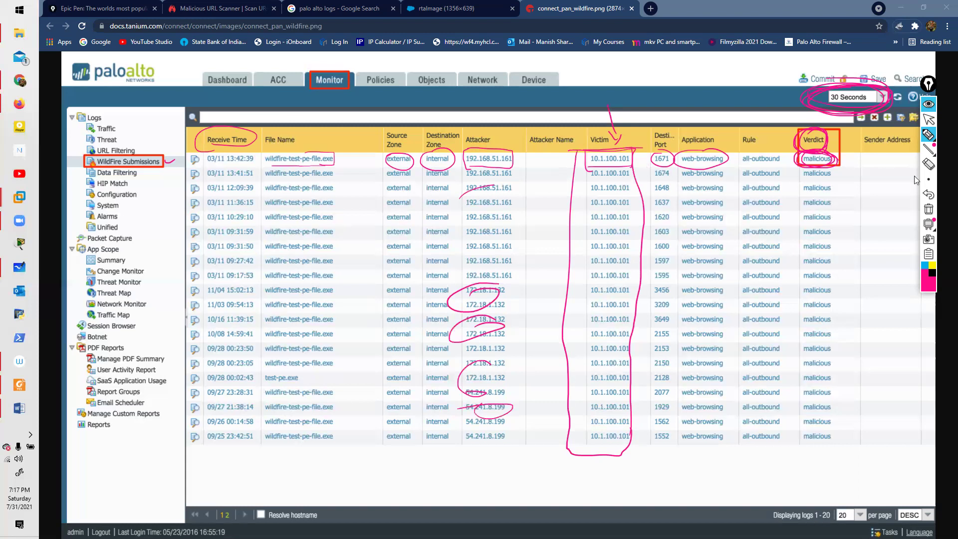
{"action": "left_click", "coordinate": [928, 103]}
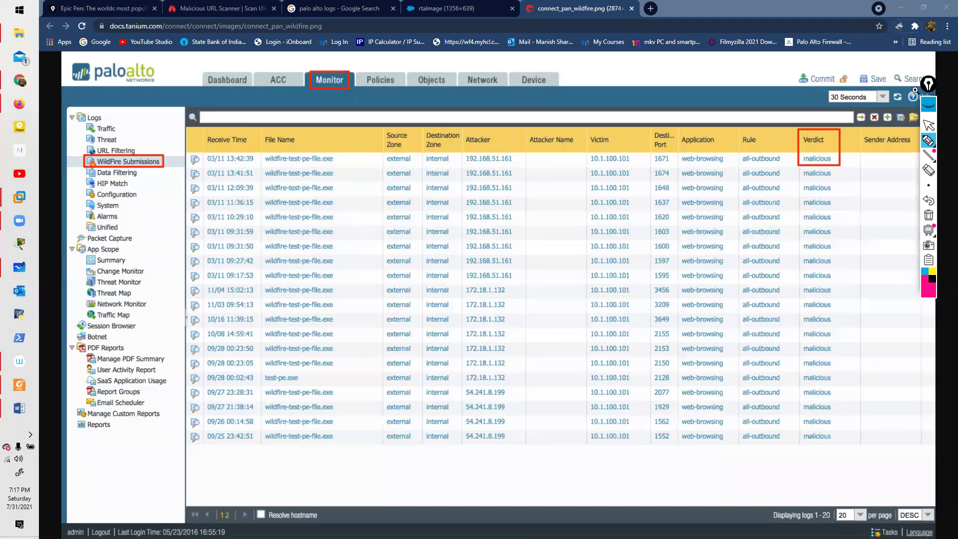
Step: Preview the Weberblog PA10 System Log image from the results and open it in a new tab
{"action": "left_click", "coordinate": [344, 7]}
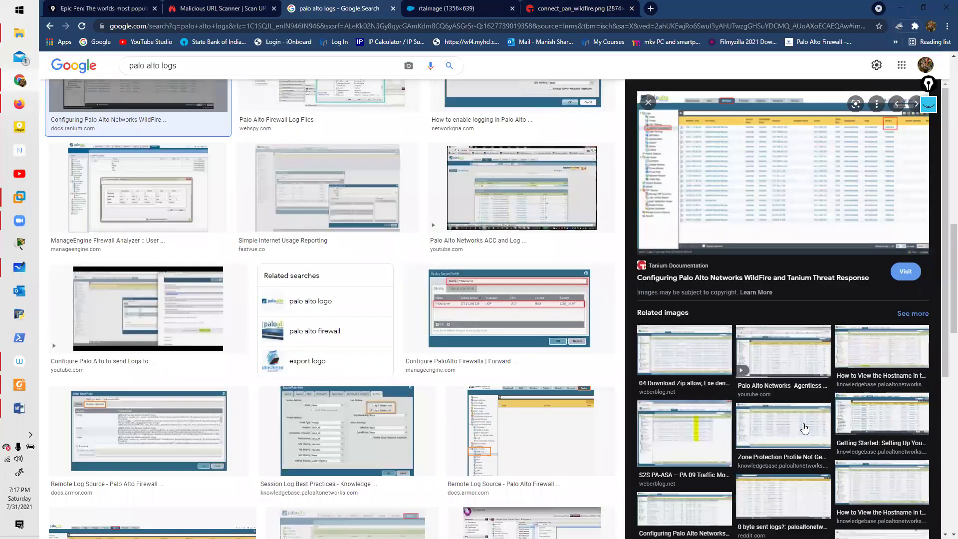
{"action": "scroll", "coordinate": [839, 356], "scroll_direction": "down", "scroll_amount": 3}
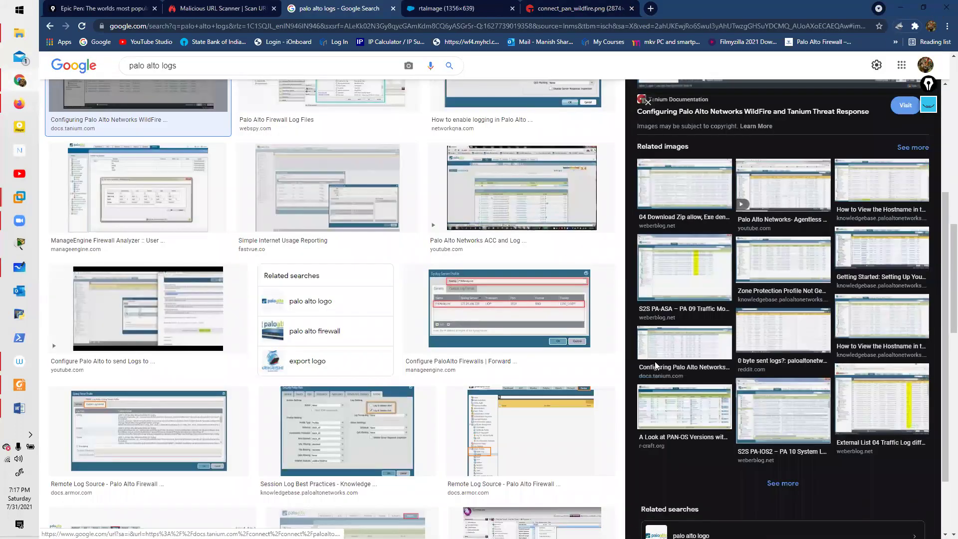
{"action": "left_click", "coordinate": [692, 285]}
{"action": "left_click", "coordinate": [762, 419]}
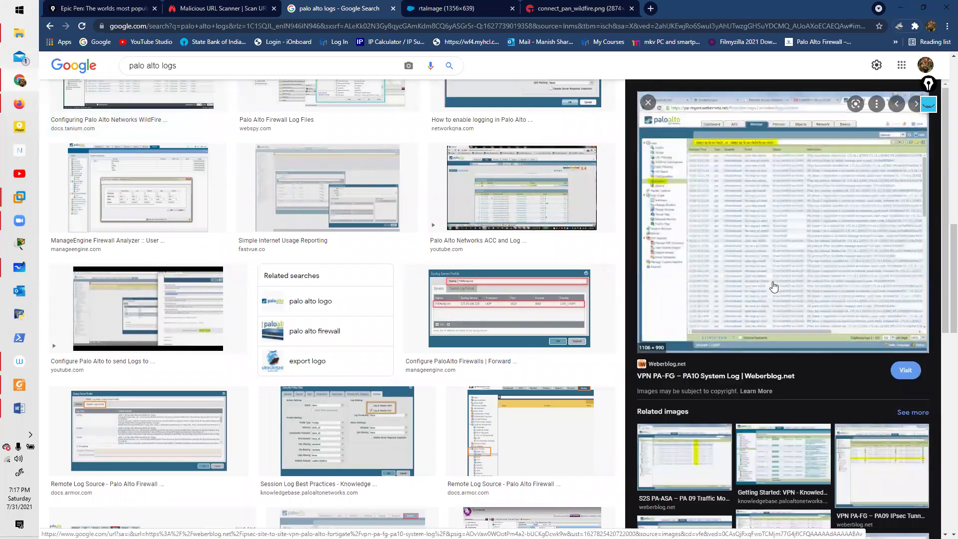
{"action": "right_click", "coordinate": [820, 373]}
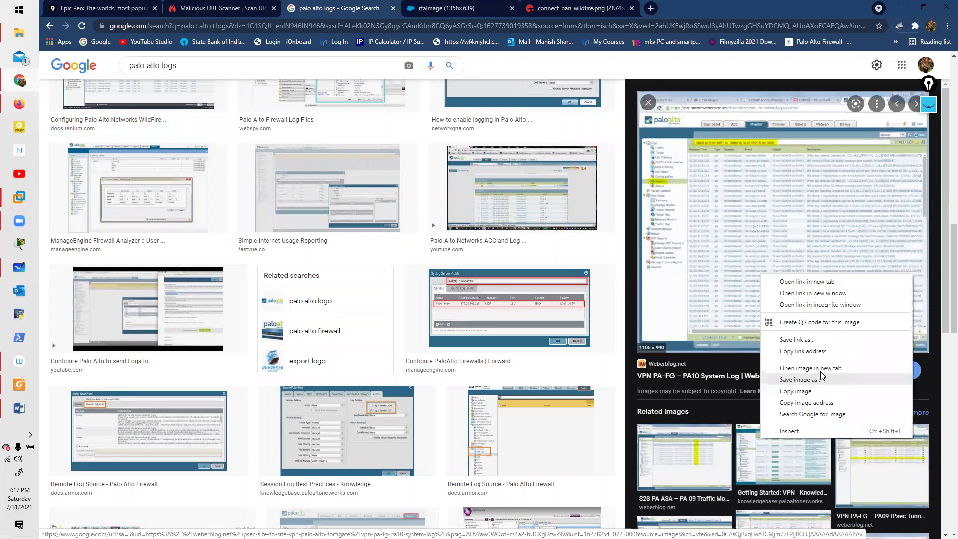
{"action": "left_click", "coordinate": [818, 370]}
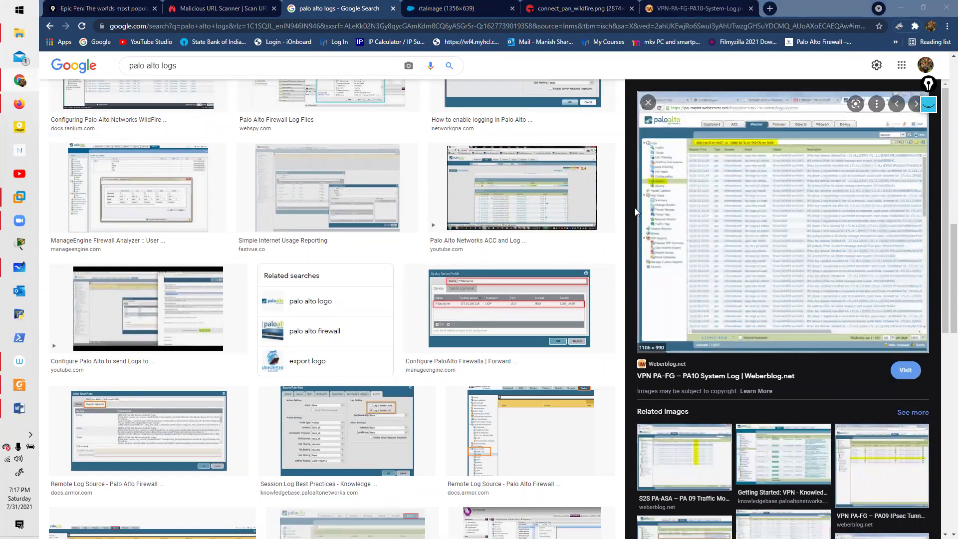
{"action": "left_click", "coordinate": [701, 17]}
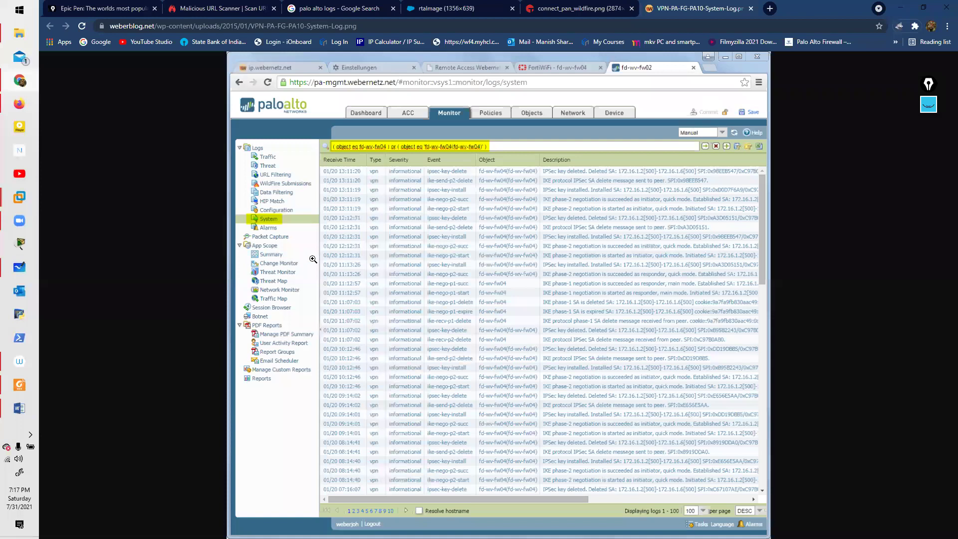
Step: View the System log screenshot at full size, fit it back to the window, then return to results
{"action": "left_click", "coordinate": [269, 223]}
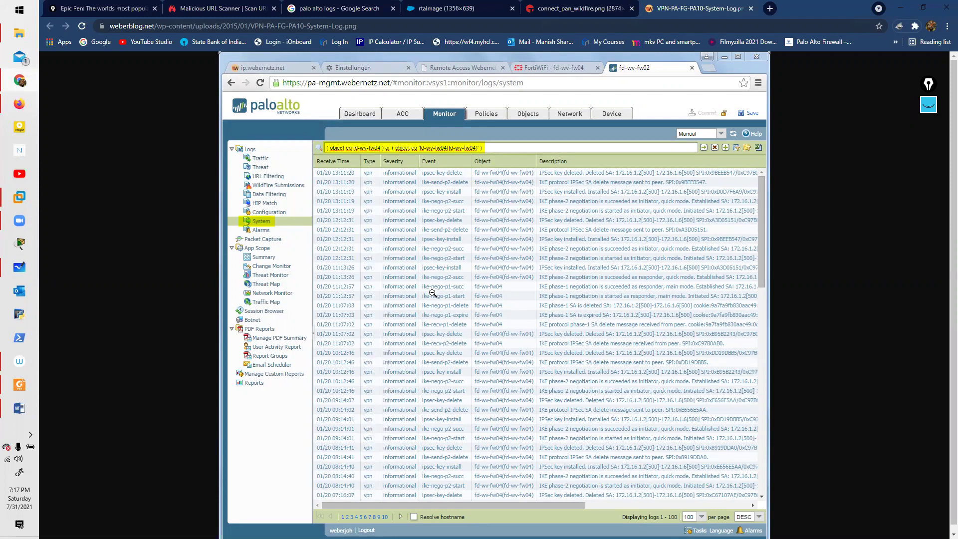
{"action": "left_click", "coordinate": [432, 293]}
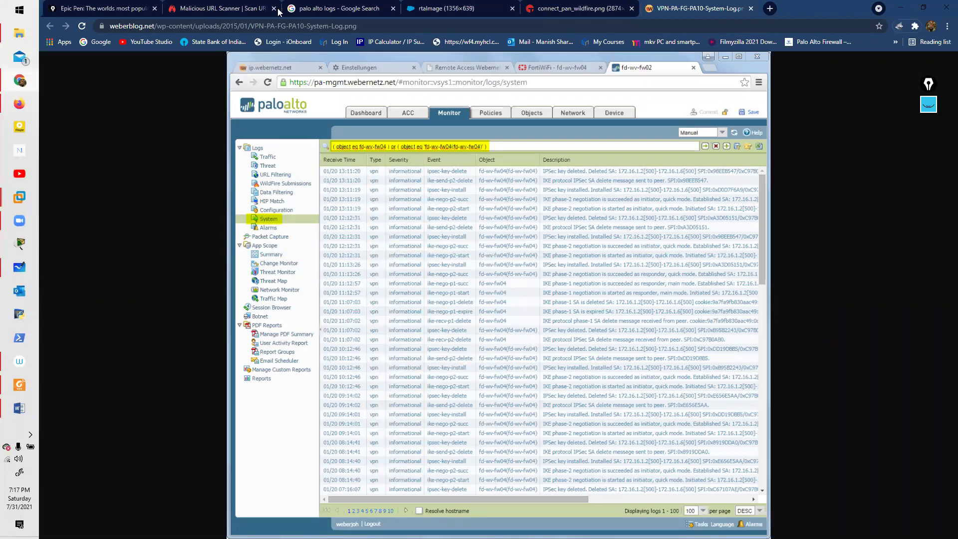
{"action": "left_click", "coordinate": [318, 9]}
Step: Preview the Getting Started firewall setup image among the palo alto logs image results
{"action": "scroll", "coordinate": [755, 372], "scroll_direction": "down", "scroll_amount": 6}
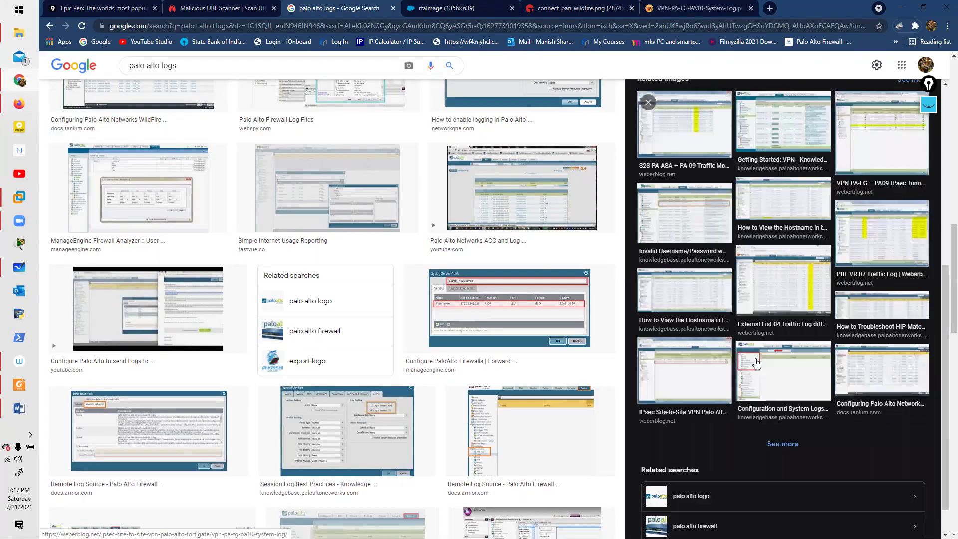
{"action": "left_click", "coordinate": [807, 223]}
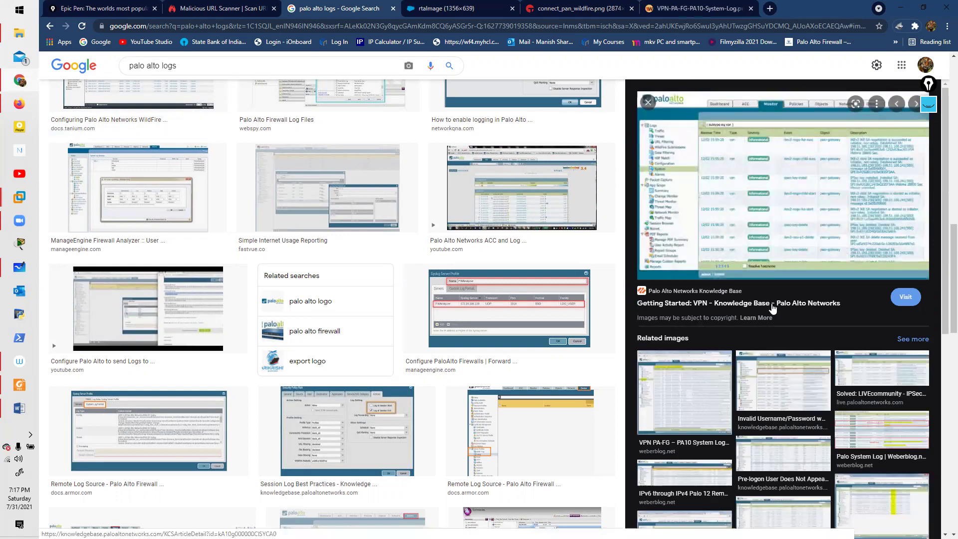
{"action": "scroll", "coordinate": [695, 400], "scroll_direction": "down", "scroll_amount": 5}
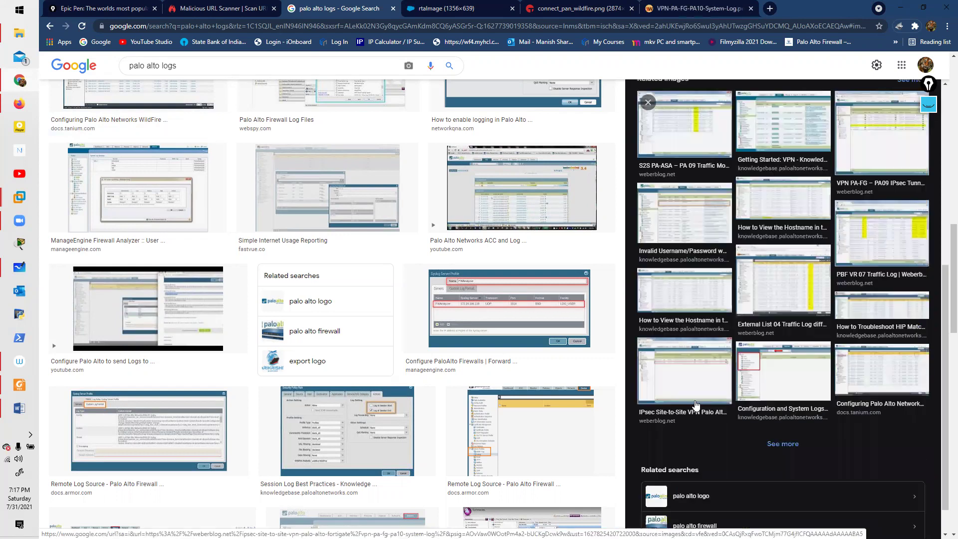
{"action": "left_click", "coordinate": [864, 358]}
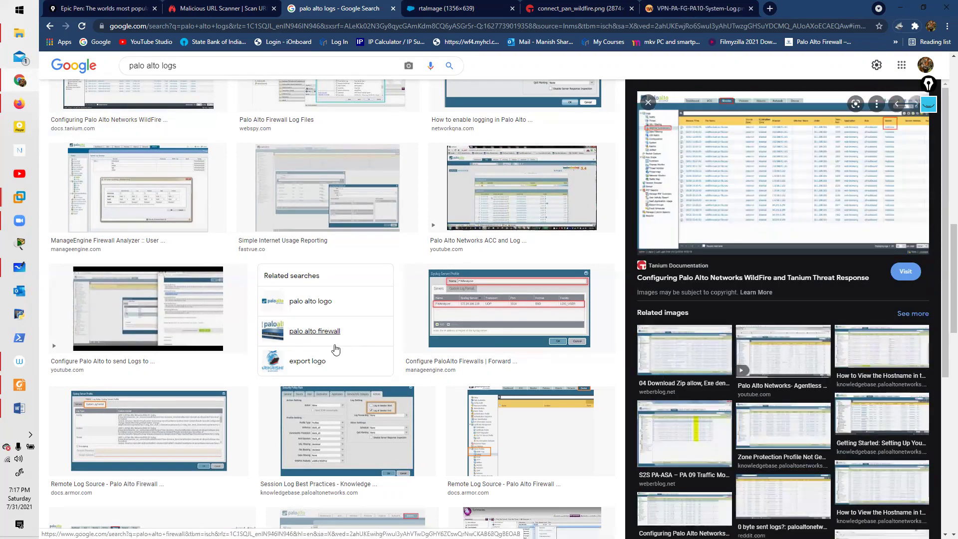
{"action": "left_click", "coordinate": [899, 422]}
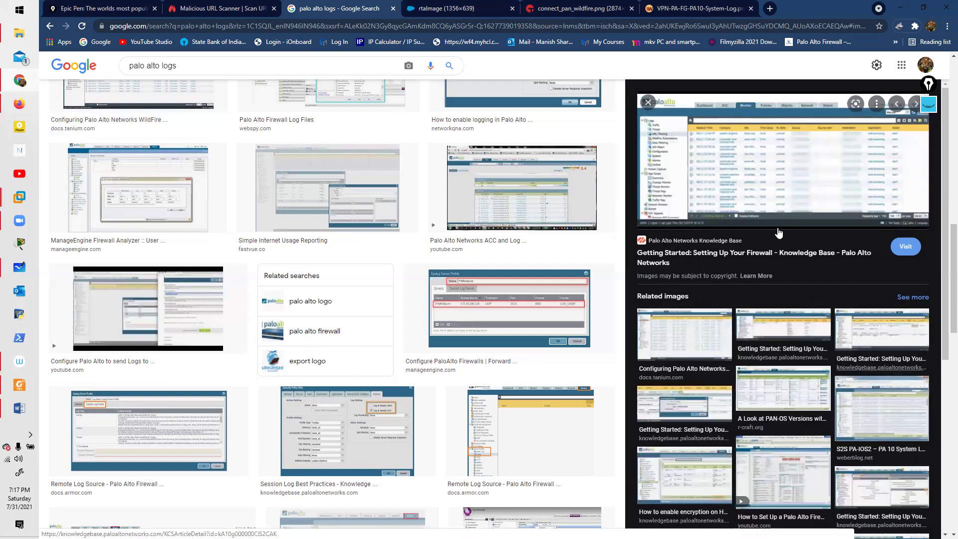
Step: Open the previewed Knowledge Base URL Filtering log image full-size in a new tab
{"action": "right_click", "coordinate": [745, 169]}
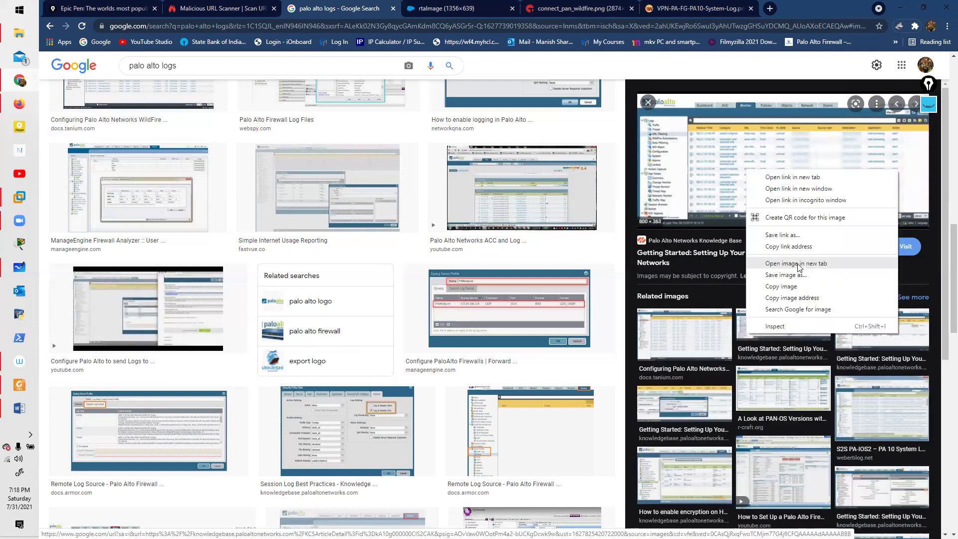
{"action": "left_click", "coordinate": [797, 263]}
{"action": "left_click", "coordinate": [763, 9]}
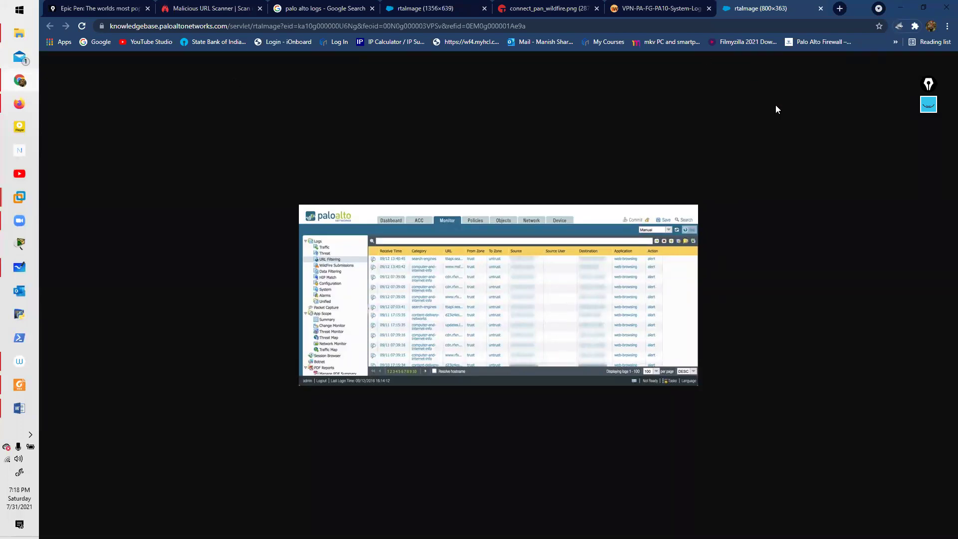
Step: Underline the first log entry's receive time with Epic Pen, then zoom the screenshot in twice
{"action": "left_click", "coordinate": [928, 104]}
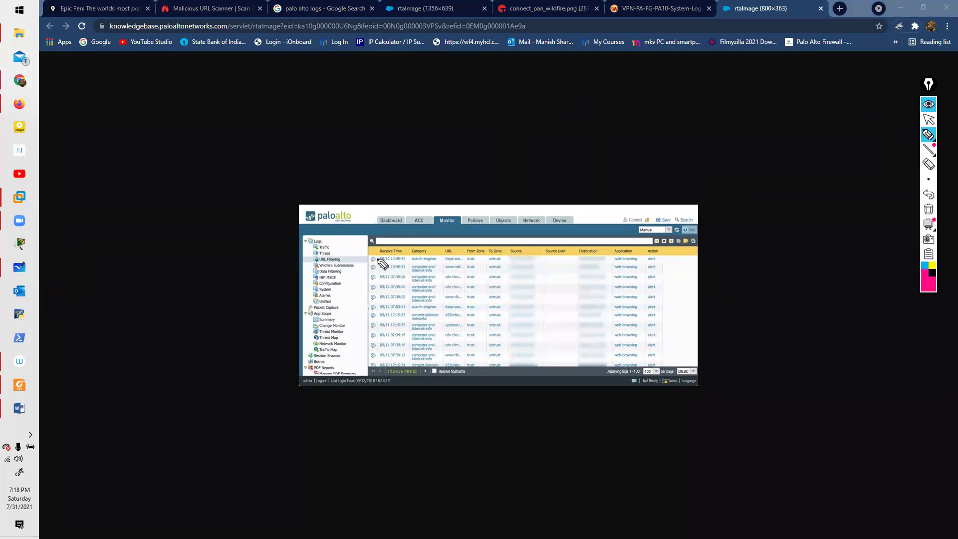
{"action": "left_click_drag", "start_coordinate": [381, 261], "coordinate": [496, 262]}
{"action": "left_click", "coordinate": [924, 109]}
{"action": "key", "text": "ctrl+plus"}
{"action": "key", "text": "ctrl+plus"}
{"action": "key", "text": "ctrl+plus"}
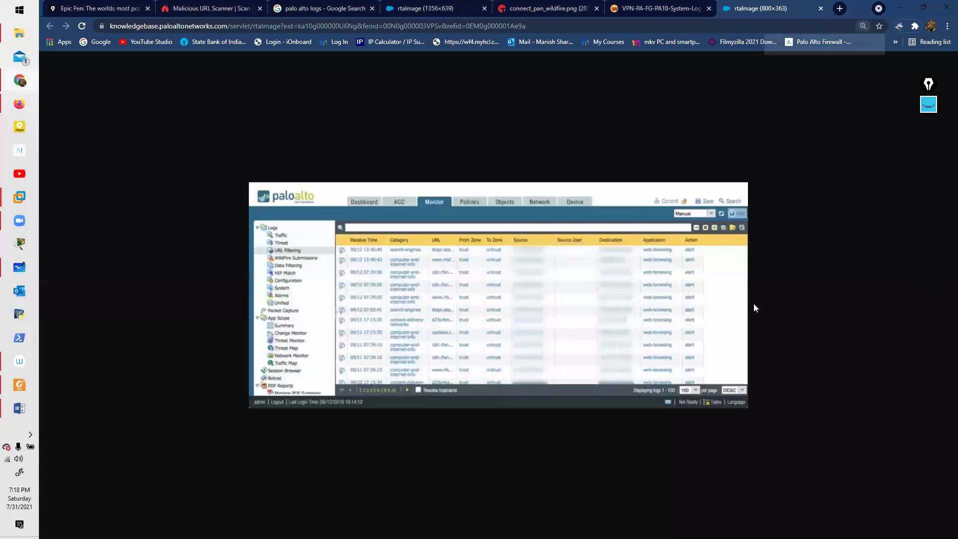
{"action": "key", "text": "ctrl+plus"}
{"action": "key", "text": "ctrl+plus"}
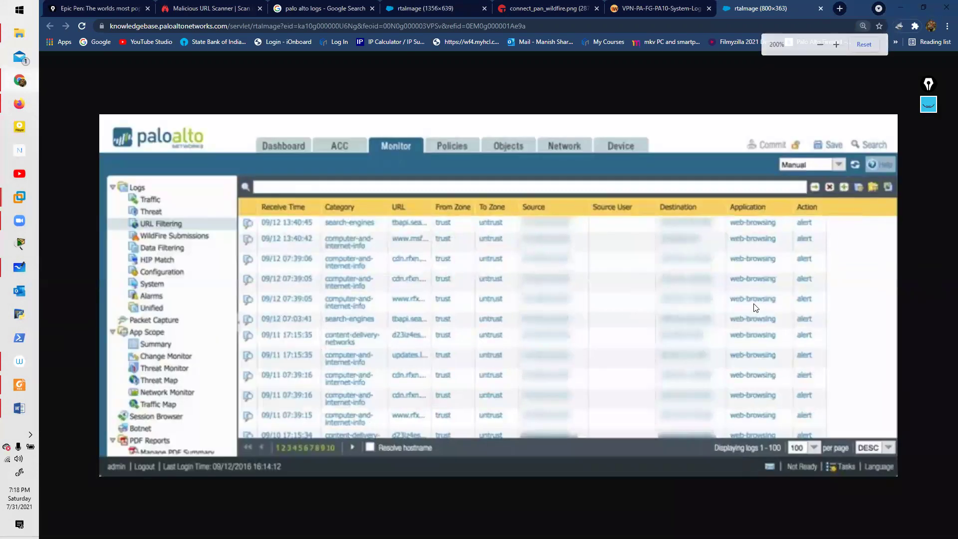
{"action": "left_click", "coordinate": [928, 107]}
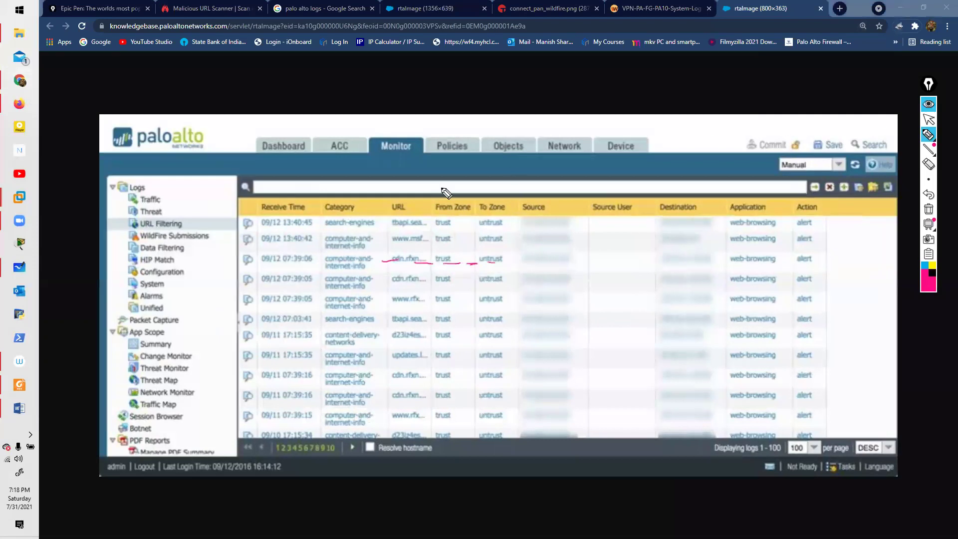
Step: Circle the first row's category, URL, zone, source, destination, web-browsing and time, then erase the ink and zoom out
{"action": "mouse_move", "coordinate": [334, 231]}
{"action": "left_mouse_down"}
{"action": "mouse_move", "coordinate": [375, 228]}
{"action": "mouse_move", "coordinate": [330, 215]}
{"action": "mouse_move", "coordinate": [349, 230]}
{"action": "left_mouse_up"}
{"action": "mouse_move", "coordinate": [423, 218]}
{"action": "left_mouse_down"}
{"action": "mouse_move", "coordinate": [406, 232]}
{"action": "mouse_move", "coordinate": [423, 218]}
{"action": "mouse_move", "coordinate": [432, 230]}
{"action": "mouse_move", "coordinate": [456, 222]}
{"action": "mouse_move", "coordinate": [497, 233]}
{"action": "left_mouse_up"}
{"action": "left_click_drag", "start_coordinate": [554, 218], "coordinate": [567, 229]}
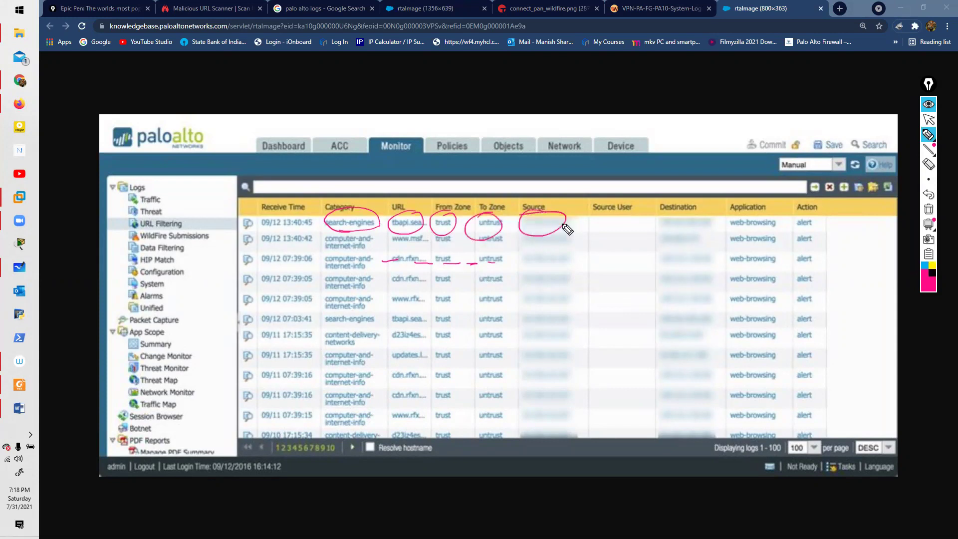
{"action": "mouse_move", "coordinate": [706, 222]}
{"action": "left_mouse_down"}
{"action": "mouse_move", "coordinate": [674, 240]}
{"action": "mouse_move", "coordinate": [650, 232]}
{"action": "left_mouse_up"}
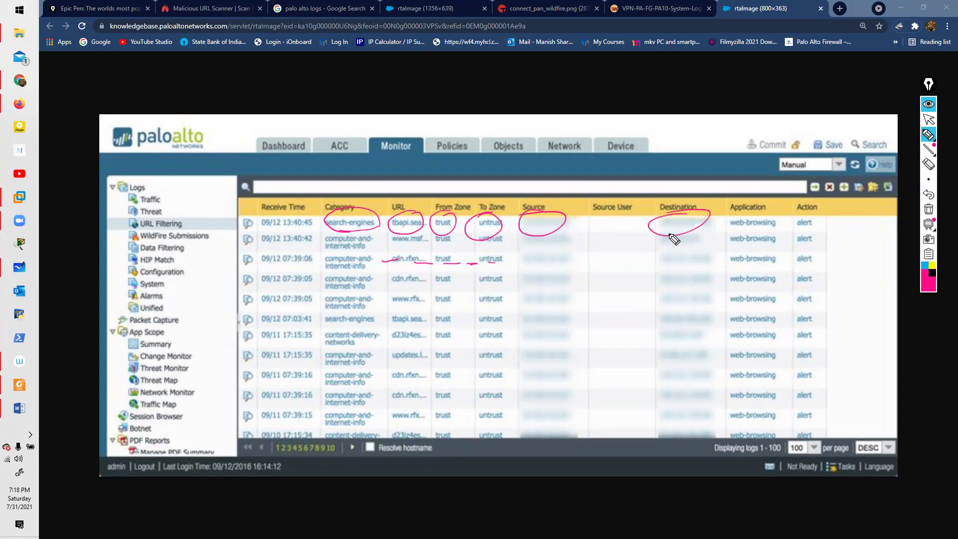
{"action": "mouse_move", "coordinate": [783, 232]}
{"action": "left_mouse_down"}
{"action": "mouse_move", "coordinate": [742, 232]}
{"action": "mouse_move", "coordinate": [814, 216]}
{"action": "mouse_move", "coordinate": [794, 221]}
{"action": "mouse_move", "coordinate": [814, 237]}
{"action": "mouse_move", "coordinate": [793, 217]}
{"action": "mouse_move", "coordinate": [821, 220]}
{"action": "mouse_move", "coordinate": [797, 233]}
{"action": "mouse_move", "coordinate": [791, 210]}
{"action": "left_mouse_up"}
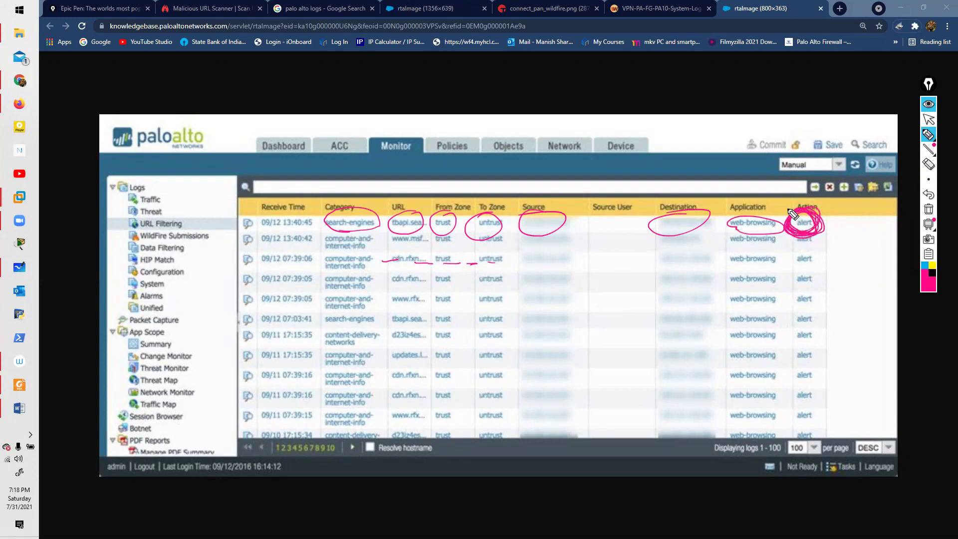
{"action": "mouse_move", "coordinate": [270, 233]}
{"action": "left_mouse_down"}
{"action": "mouse_move", "coordinate": [317, 220]}
{"action": "mouse_move", "coordinate": [269, 231]}
{"action": "mouse_move", "coordinate": [304, 235]}
{"action": "left_mouse_up"}
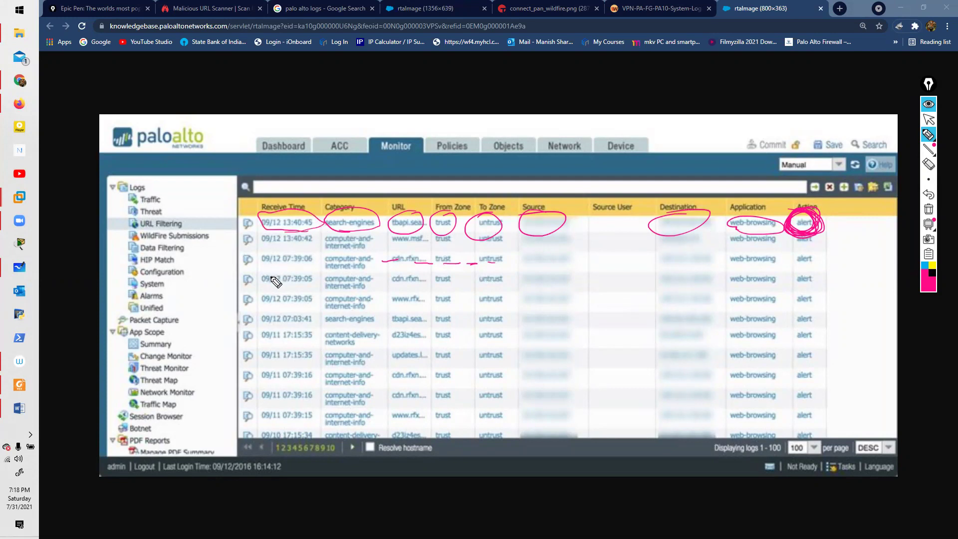
{"action": "left_click", "coordinate": [928, 209]}
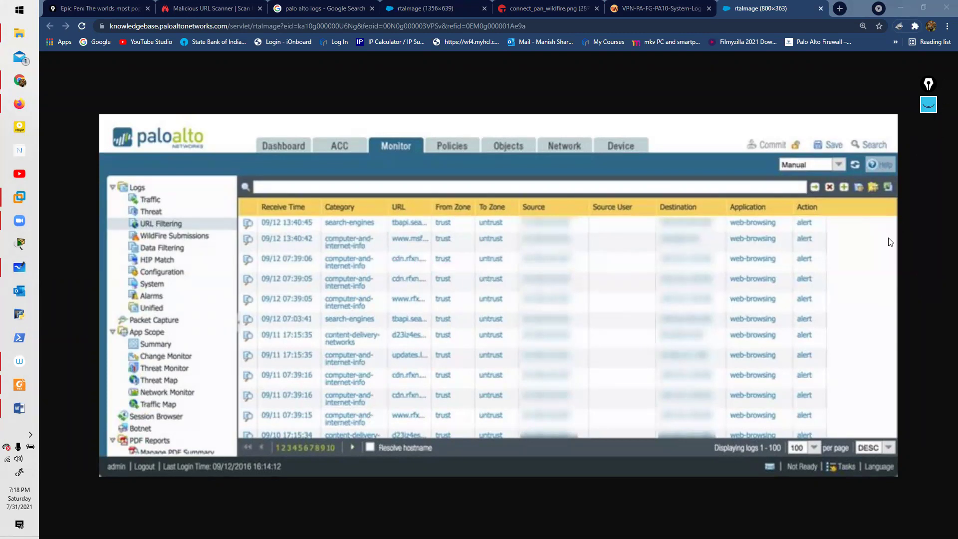
{"action": "key", "text": "ctrl+minus"}
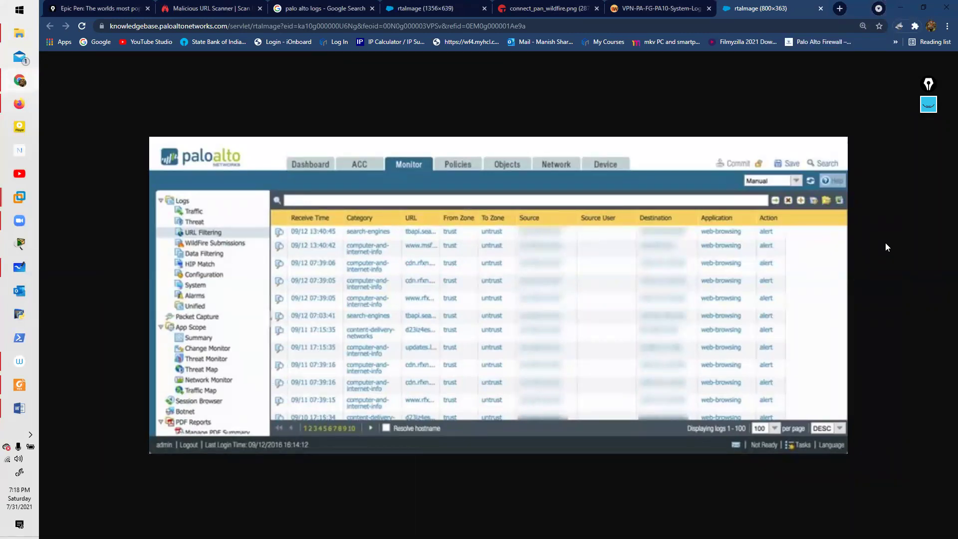
Step: Back in the palo alto logs results, preview the New Features Guide and How to View/Clear Sessions images
{"action": "left_click", "coordinate": [313, 7]}
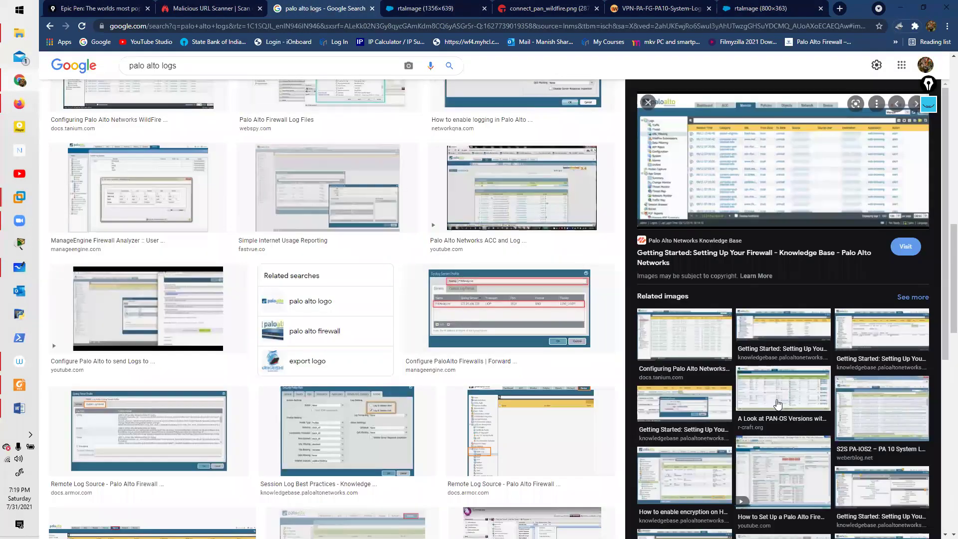
{"action": "scroll", "coordinate": [778, 399], "scroll_direction": "down", "scroll_amount": 4}
{"action": "scroll", "coordinate": [781, 403], "scroll_direction": "down", "scroll_amount": 2}
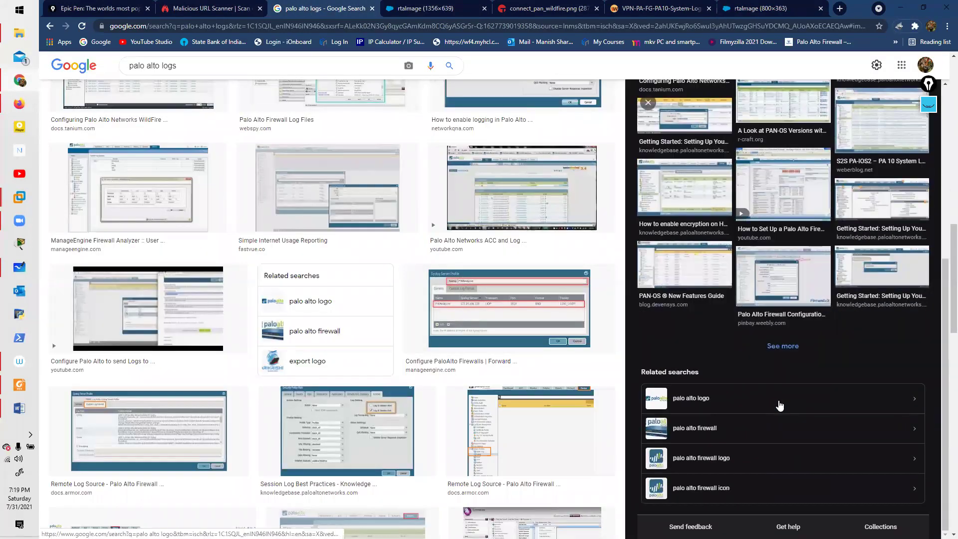
{"action": "left_click", "coordinate": [697, 271]}
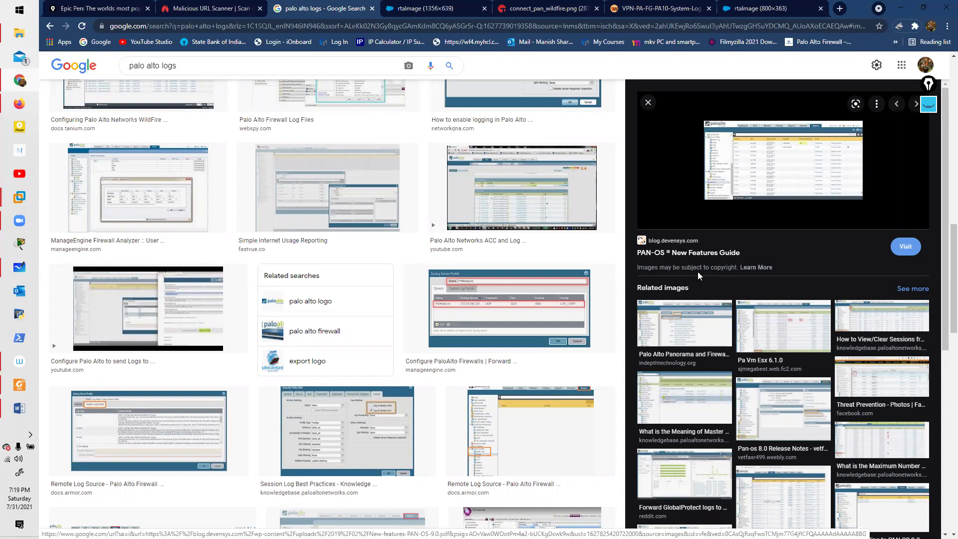
{"action": "left_click", "coordinate": [893, 320]}
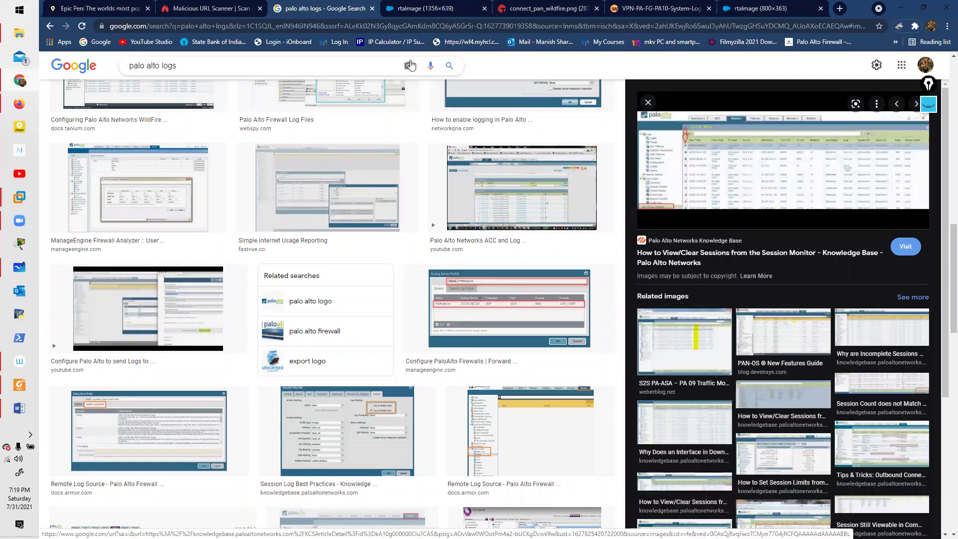
Step: Switch windows with Alt+Tab to bring the PAN-OS Monitor page forward
{"action": "key", "text": "alt+Tab"}
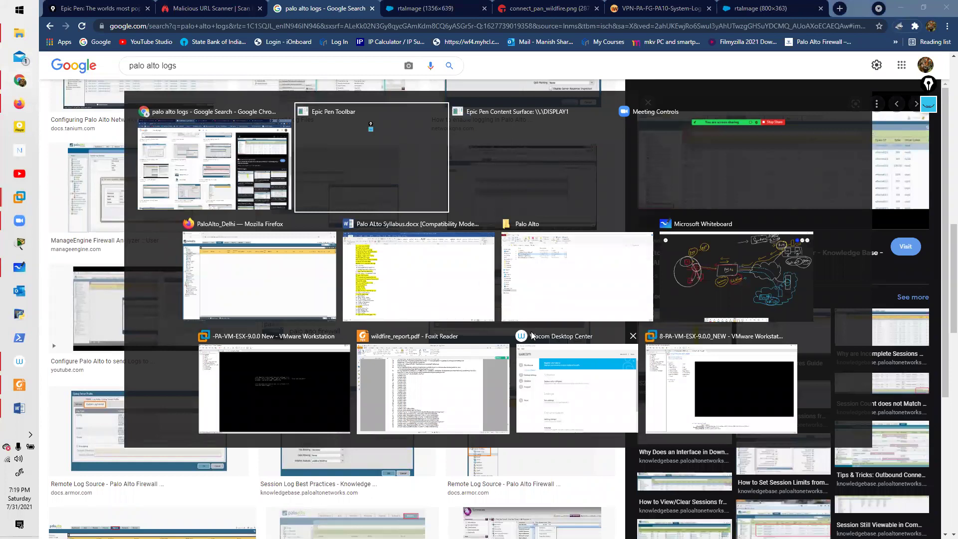
{"action": "left_click", "coordinate": [255, 177]}
{"action": "key", "text": "alt+Tab"}
Step: In the live firewall window, view the Traffic, Threat, URL Filtering and WildFire Submissions logs, ending on Traffic
{"action": "left_click", "coordinate": [286, 261]}
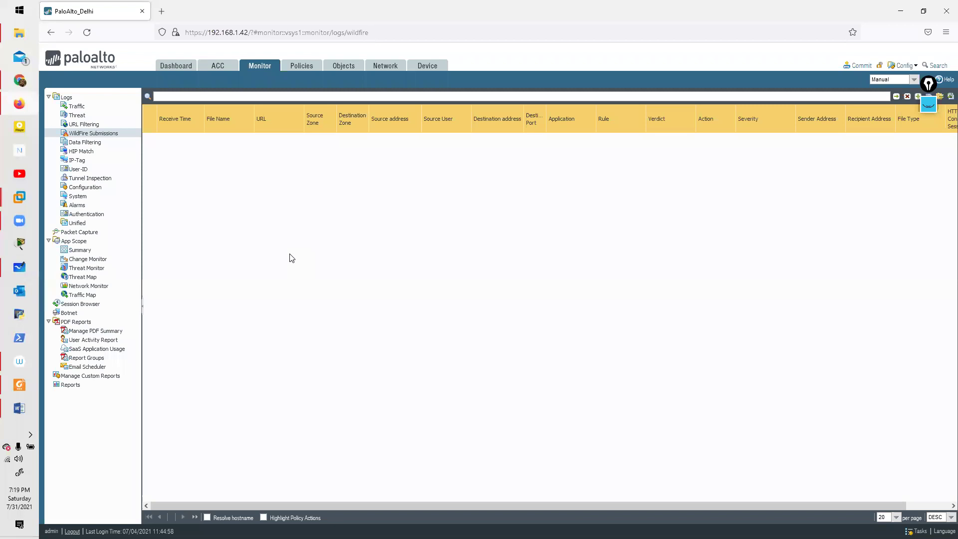
{"action": "left_click", "coordinate": [77, 107]}
{"action": "left_click", "coordinate": [79, 116]}
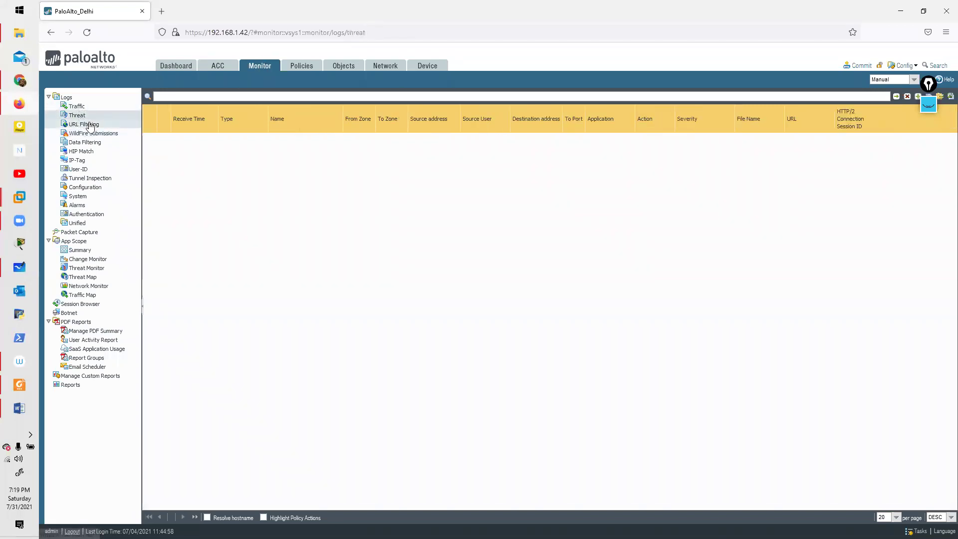
{"action": "left_click", "coordinate": [86, 124]}
{"action": "left_click", "coordinate": [93, 135]}
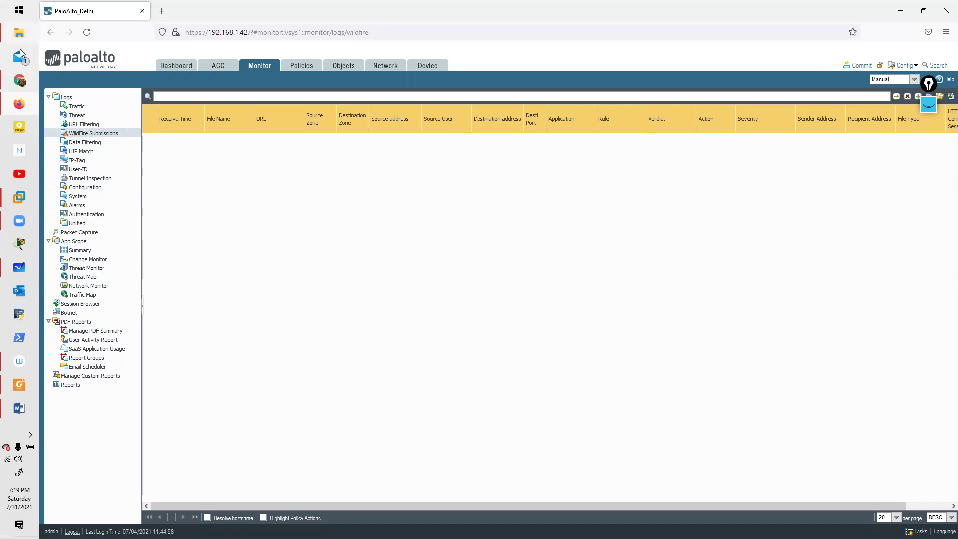
{"action": "left_click", "coordinate": [73, 108]}
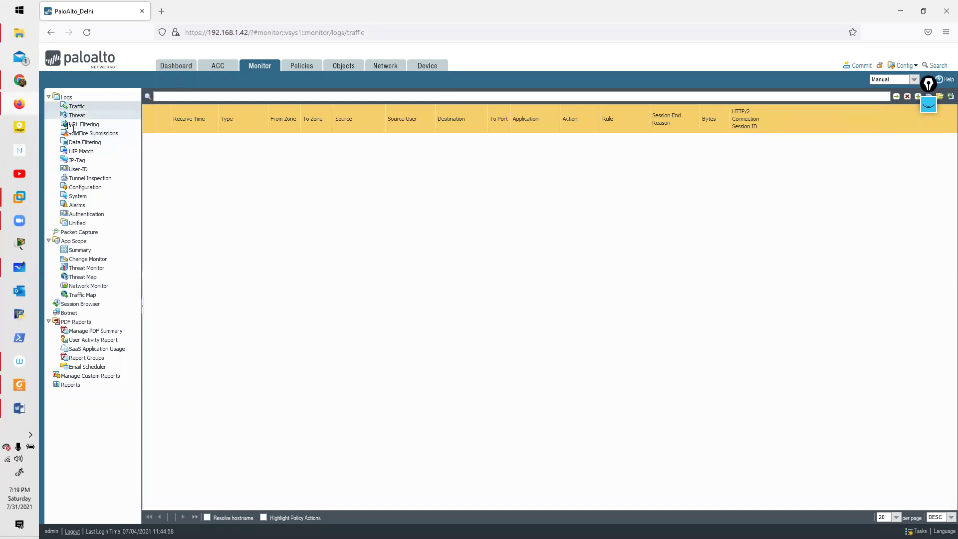
{"action": "left_click", "coordinate": [929, 97]}
{"action": "left_click", "coordinate": [475, 285]}
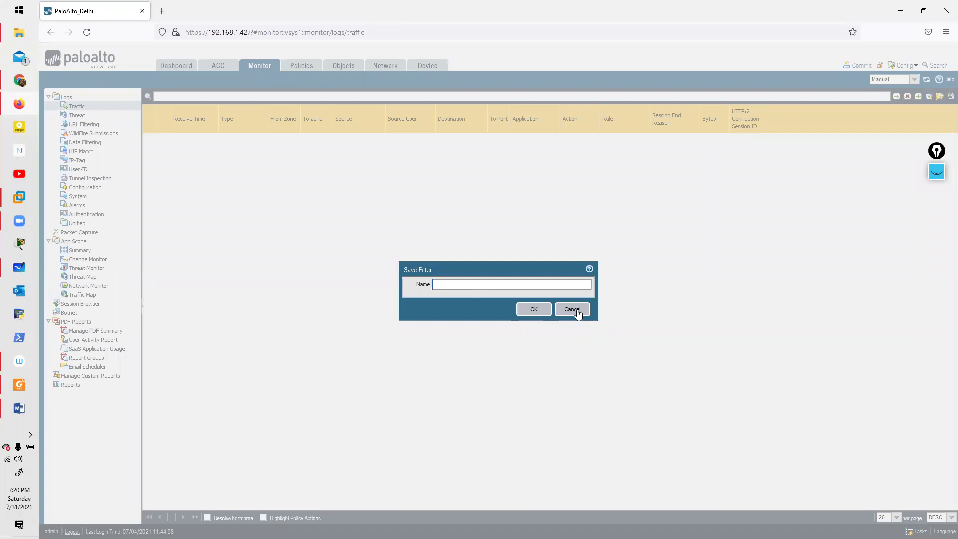
{"action": "left_click", "coordinate": [572, 309]}
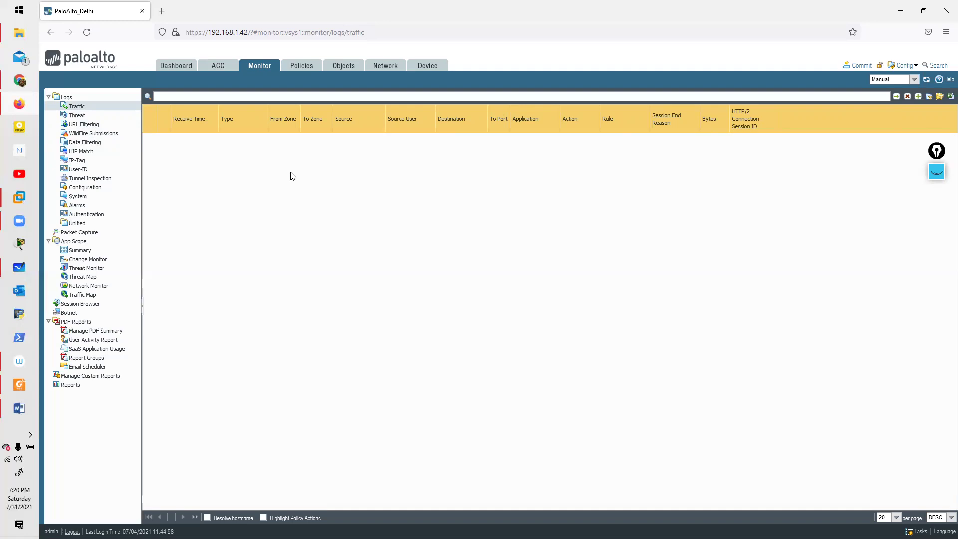
{"action": "key", "text": "alt+Tab"}
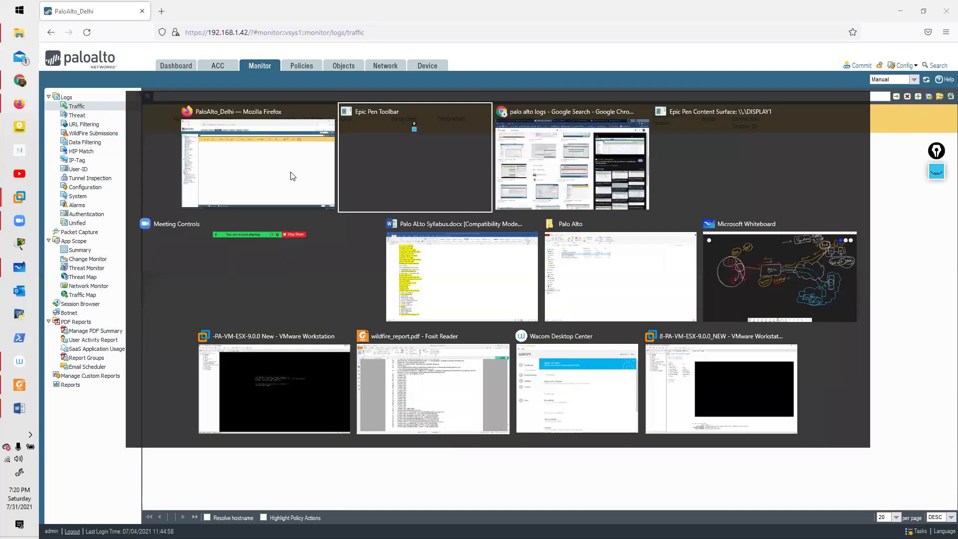
{"action": "left_click", "coordinate": [446, 121]}
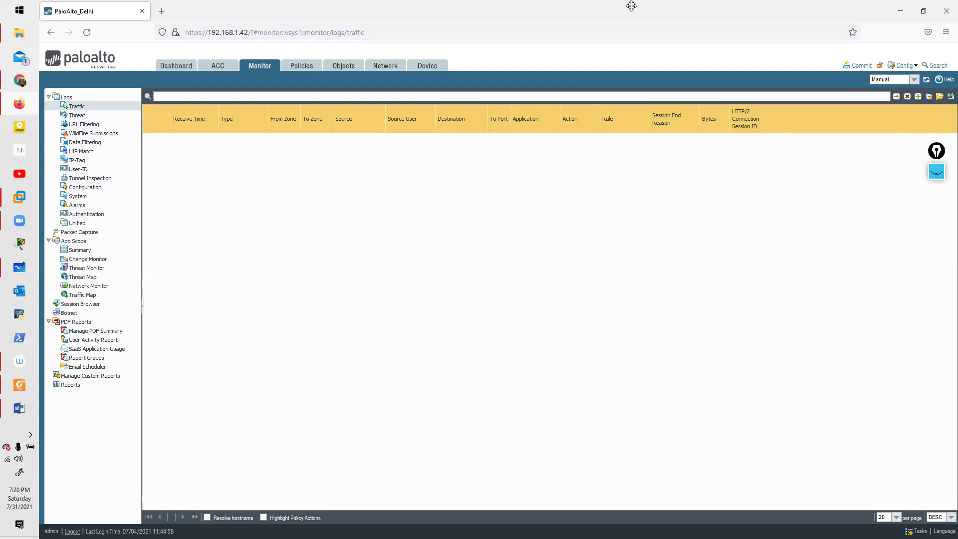